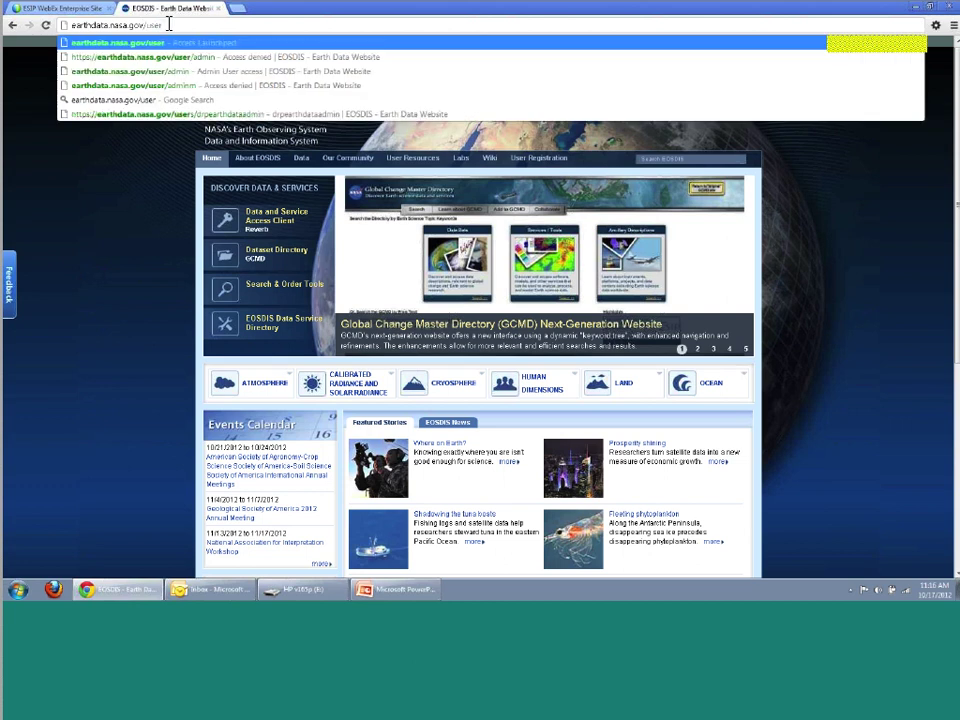
Go to earthdata.nasa.gov/user/admin to load the EOSDIS admin login page
text(/admin)
key(Return)
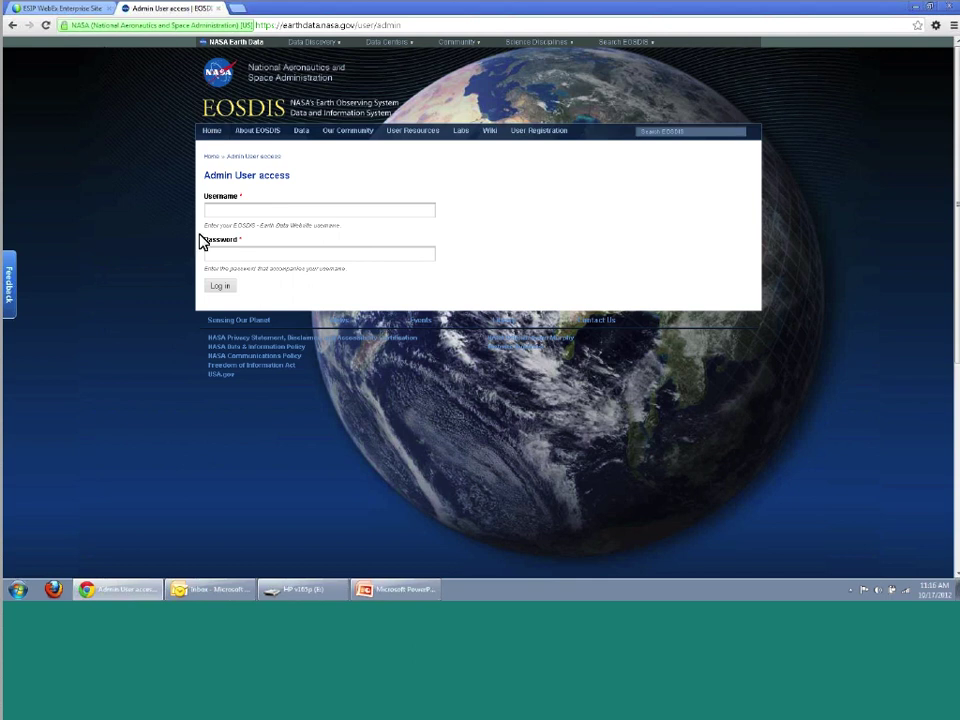
Log in with the admin username and password, getting an unrecognized username or password error
click(224, 211)
click(224, 211)
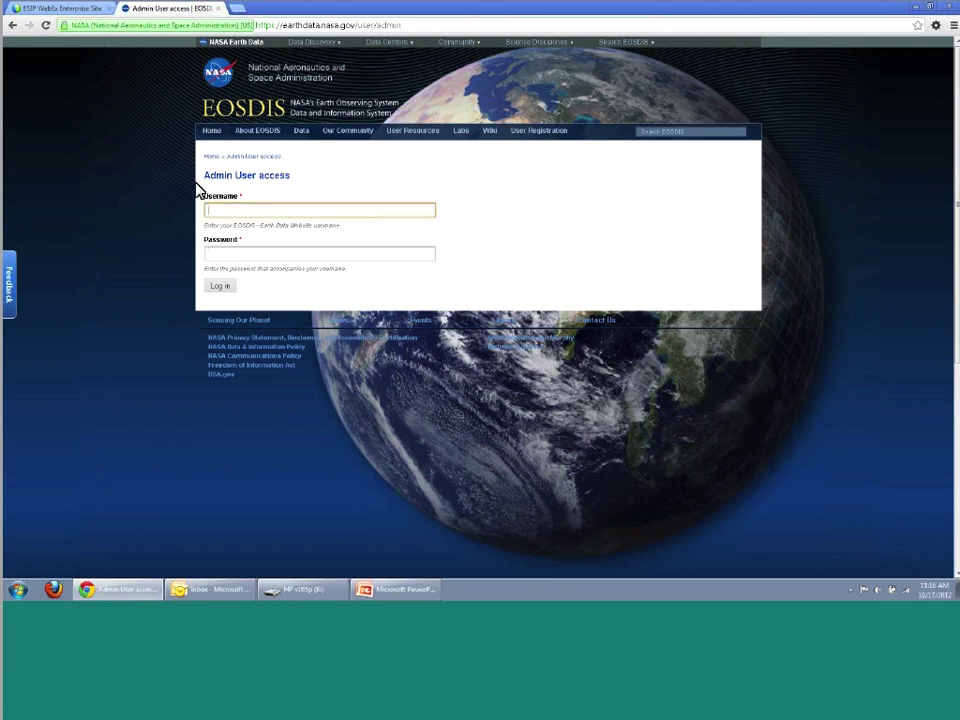
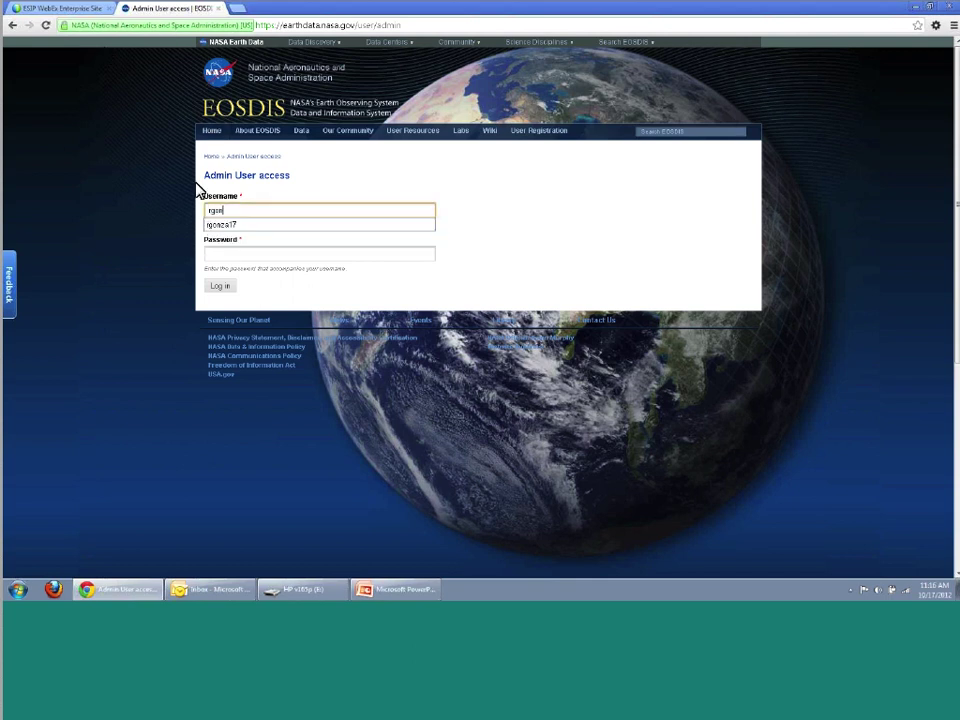
key(Tab)
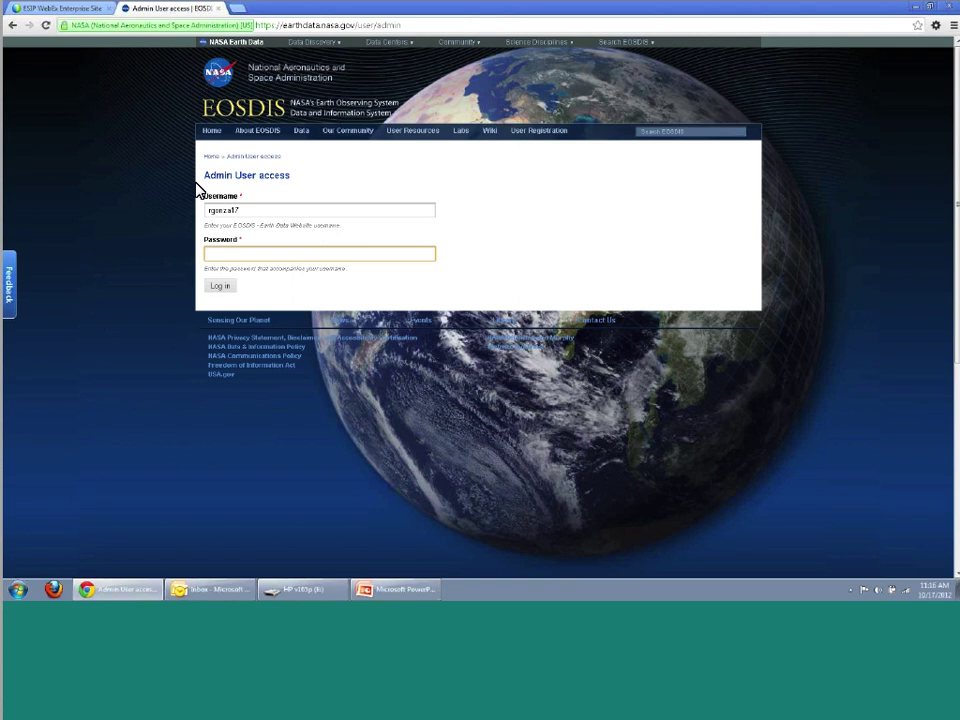
text(••••••••••••)
key(Return)
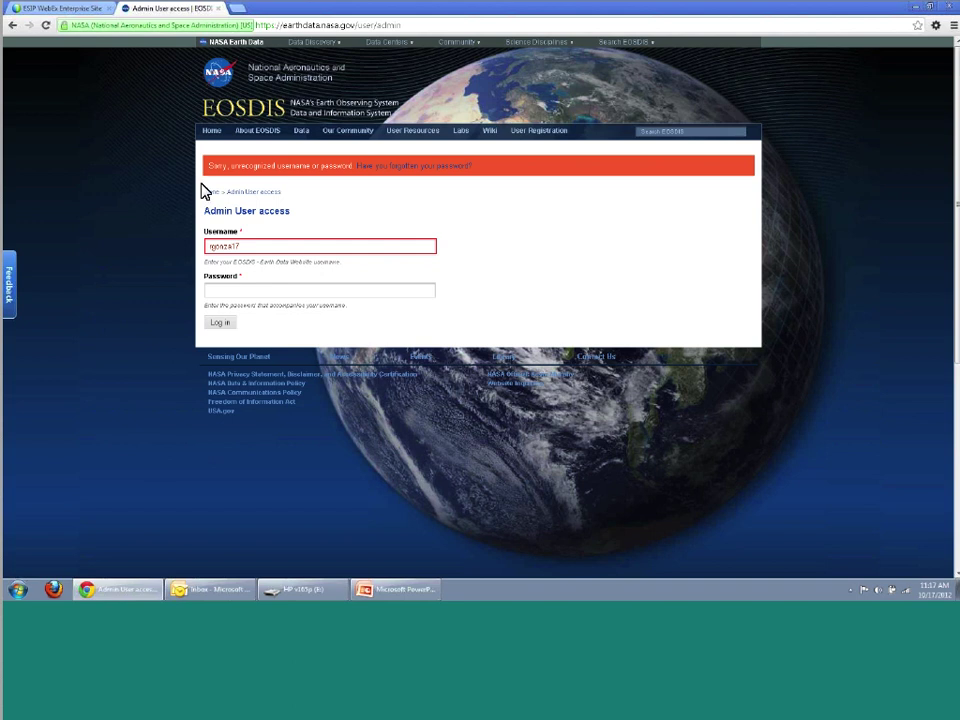
Replace the rejected username with a different one, enter a password, and resubmit
double_click(278, 246)
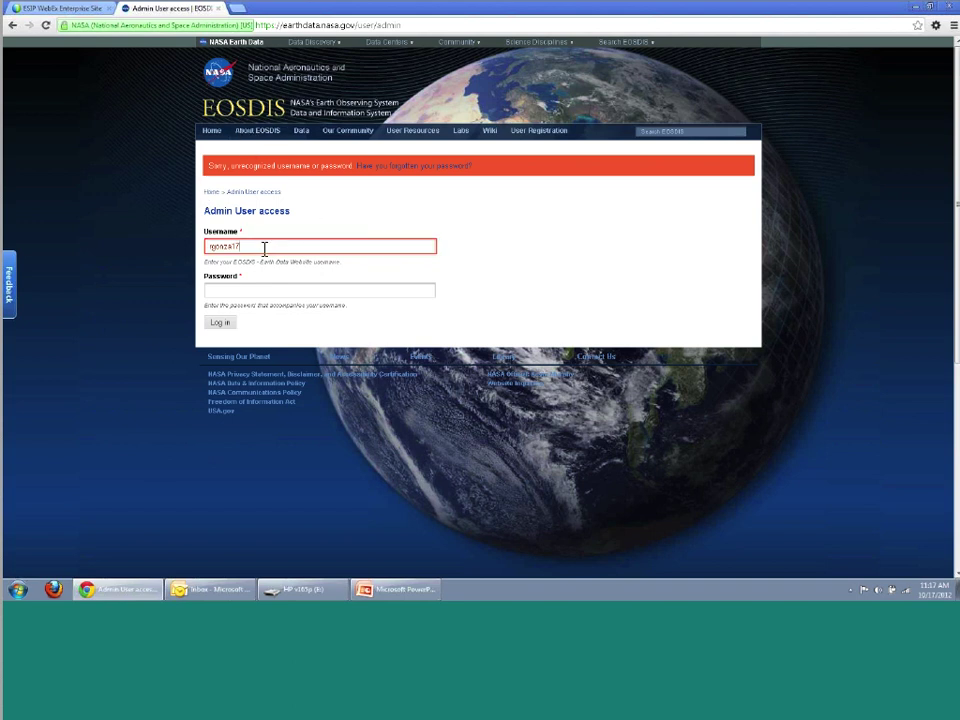
text(stue1)
key(Tab)
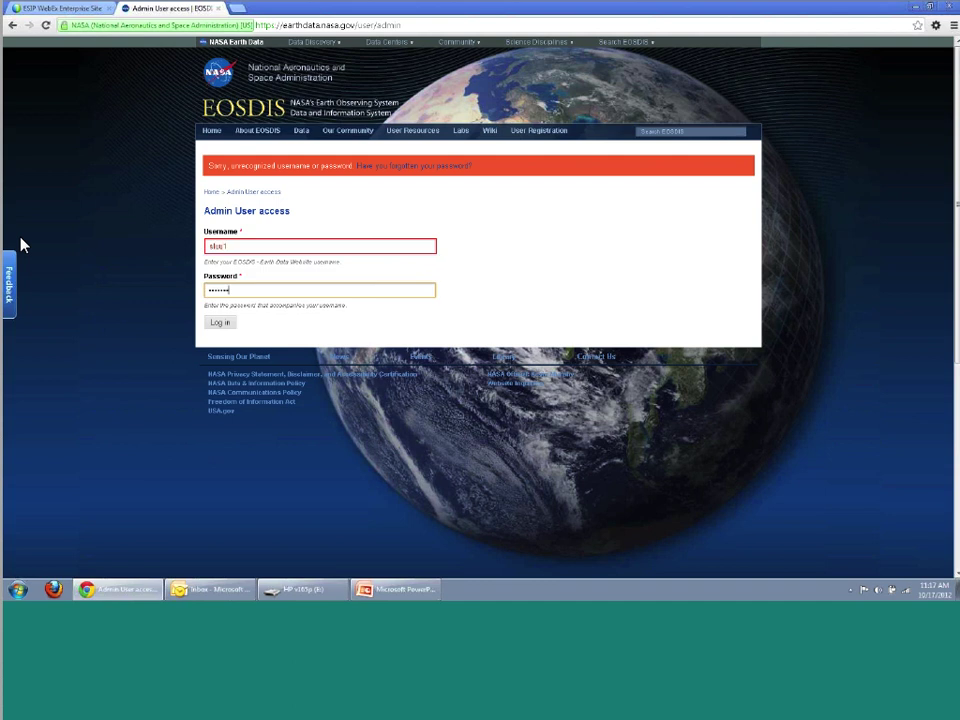
key(Return)
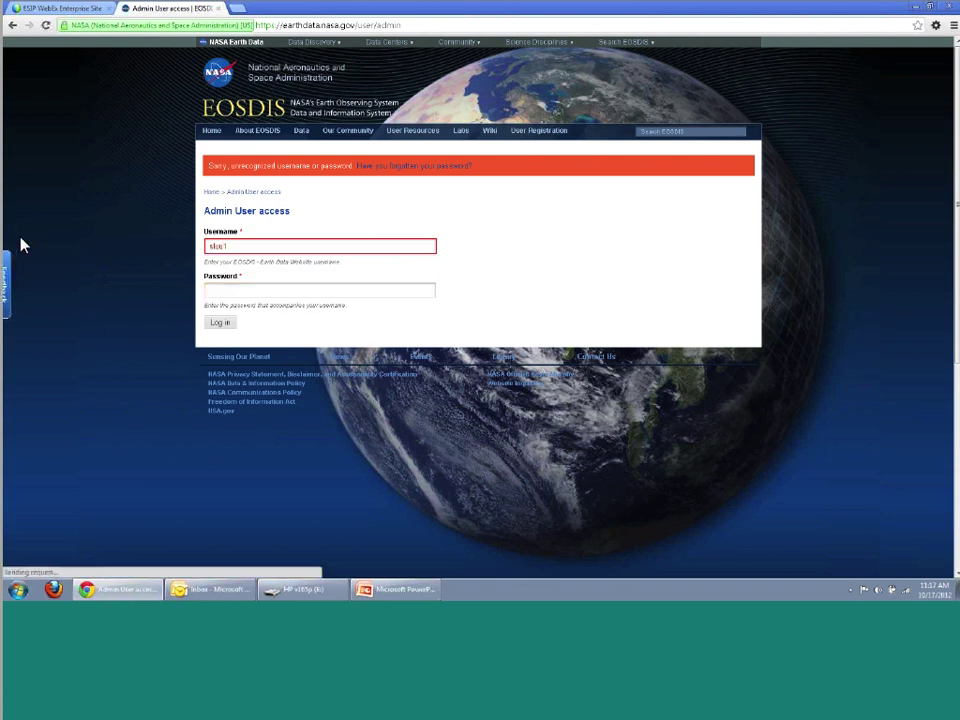
Re-enter the password in the emptied field and submit the login again
click(264, 294)
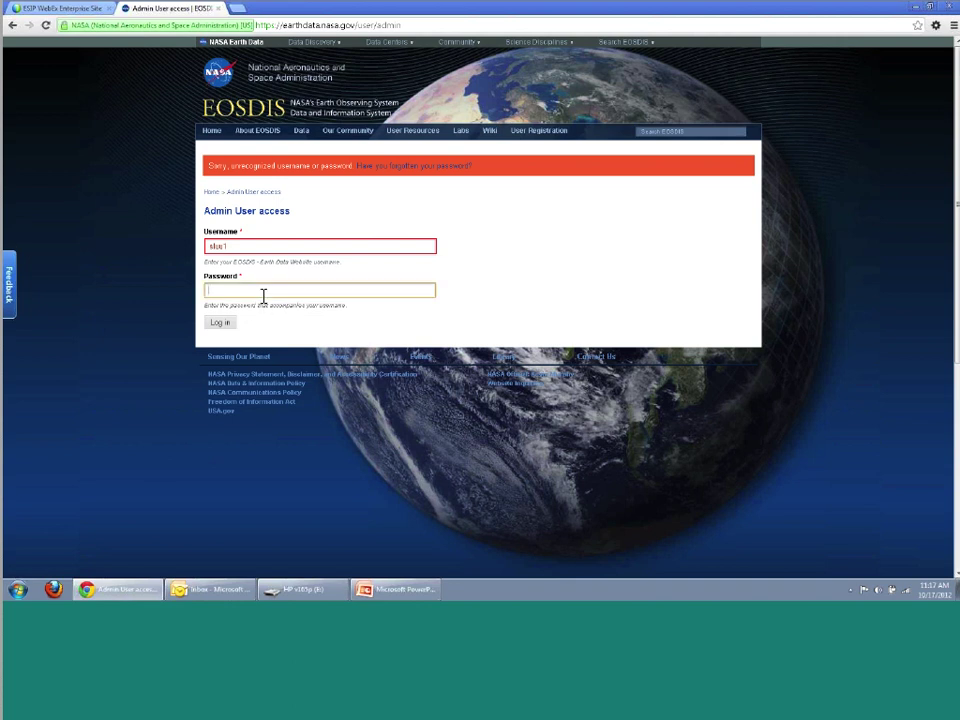
text(••••••••••)
key(Return)
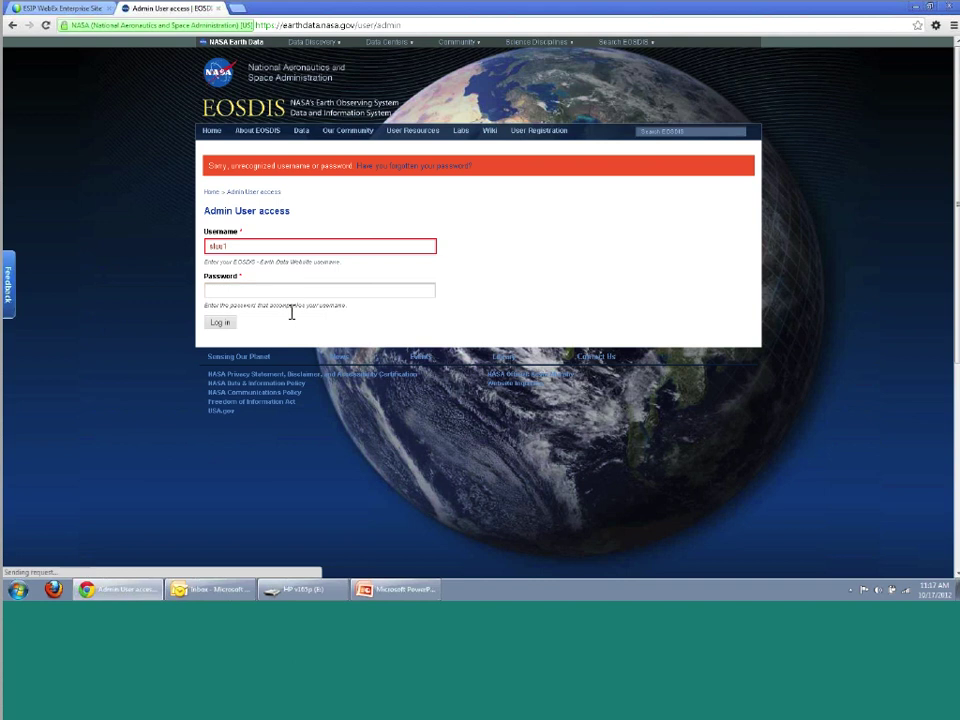
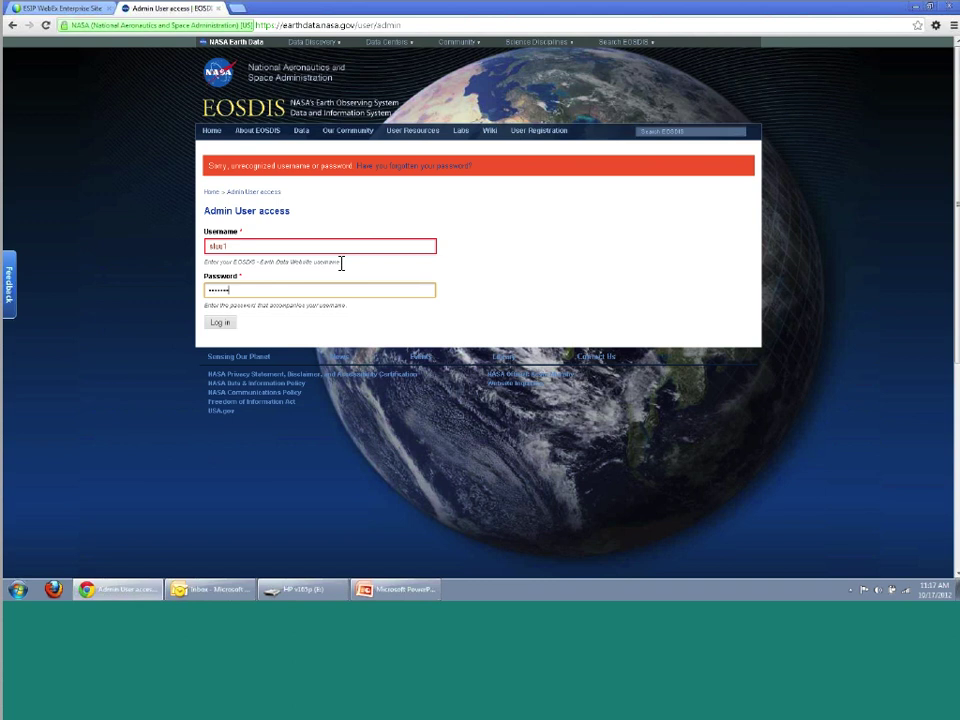
Log in as the admin, re-entering the cleared password, to reach the profile page
key(Return)
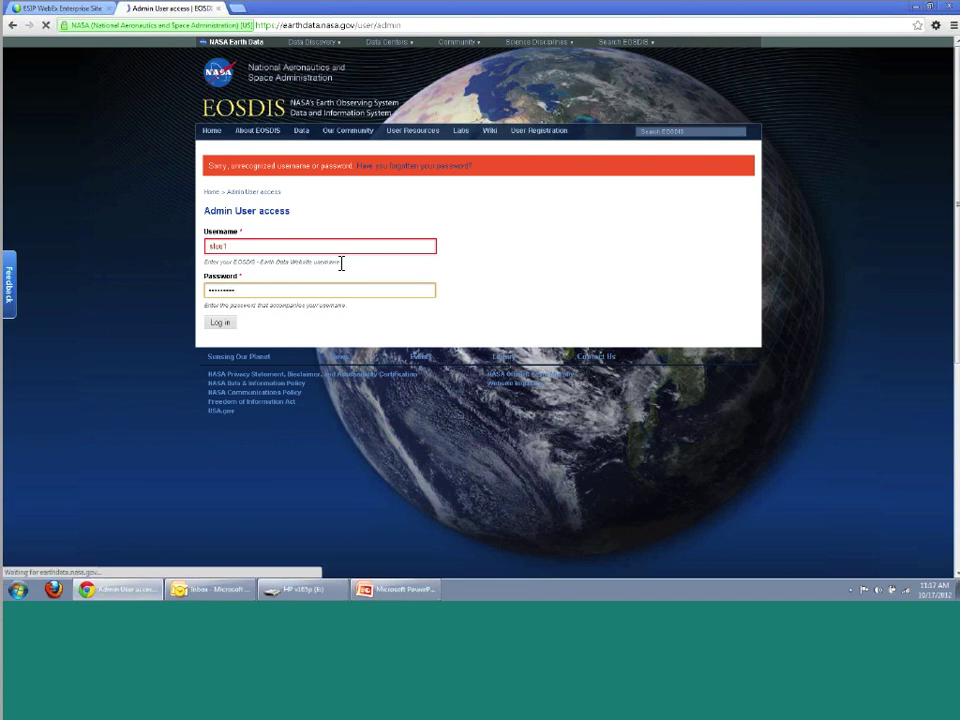
click(268, 290)
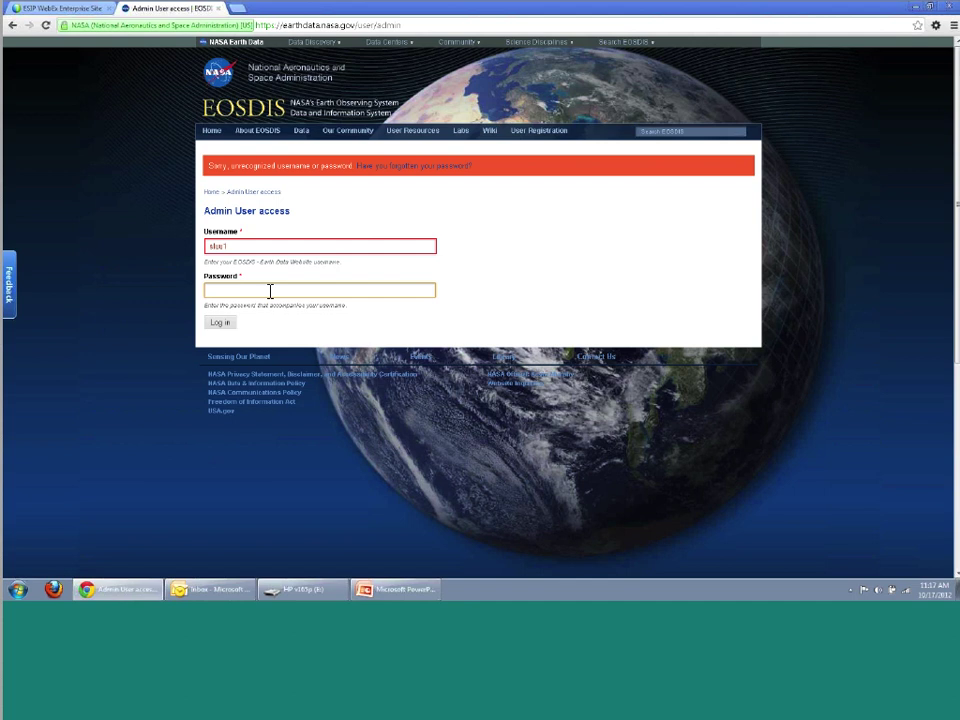
key(Return)
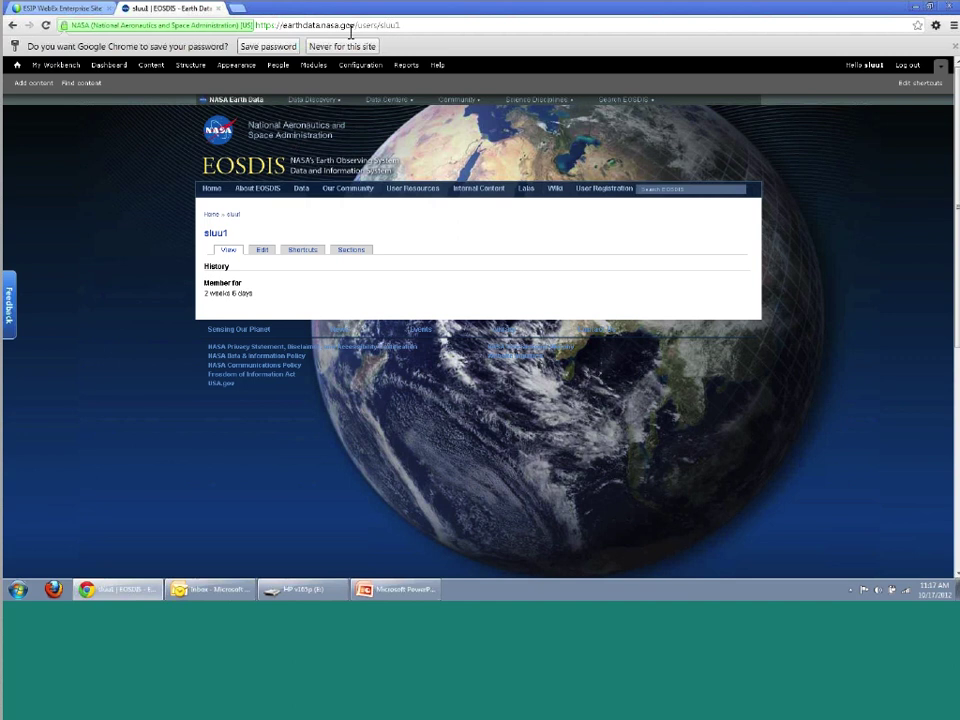
Replace the users path in the address bar with 'feed' to load My Feeds
drag(361, 27, 655, 9)
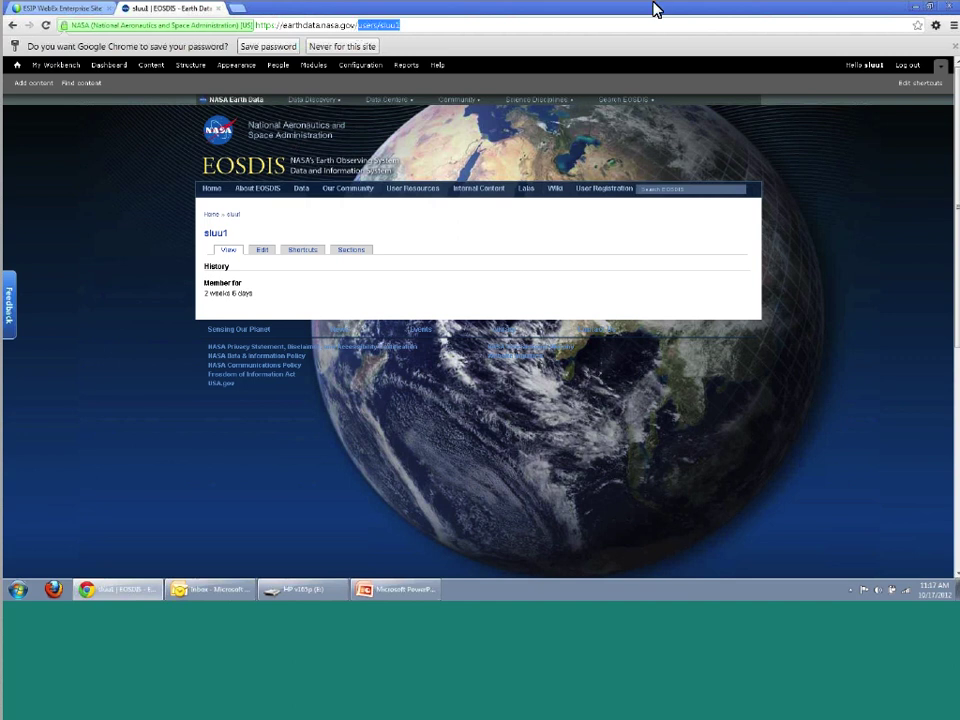
text(feed)
key(Return)
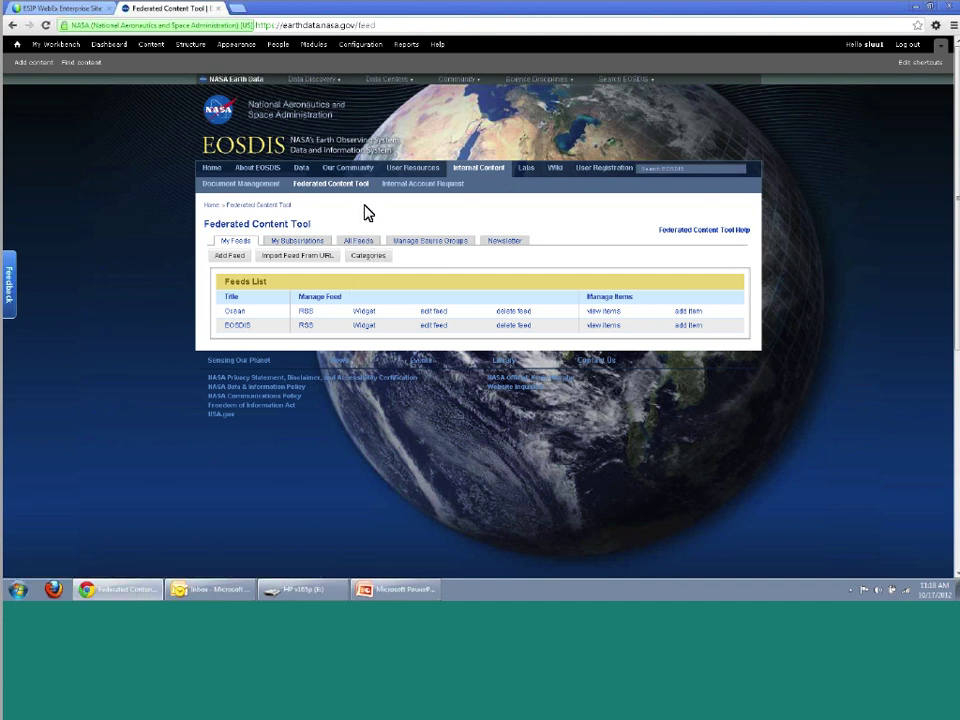
click(443, 248)
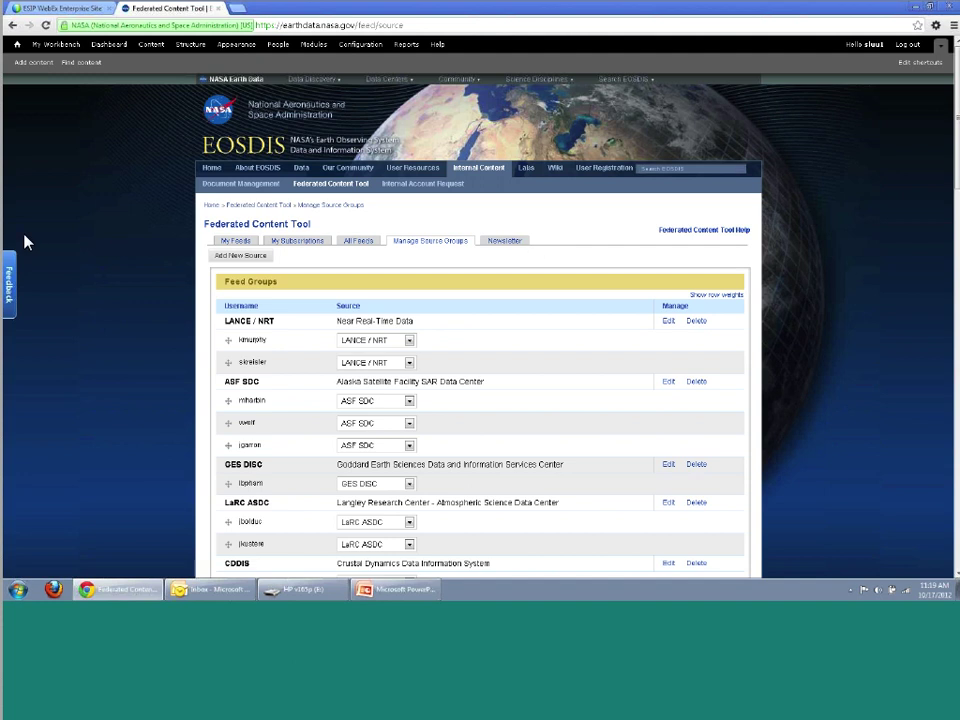
click(225, 249)
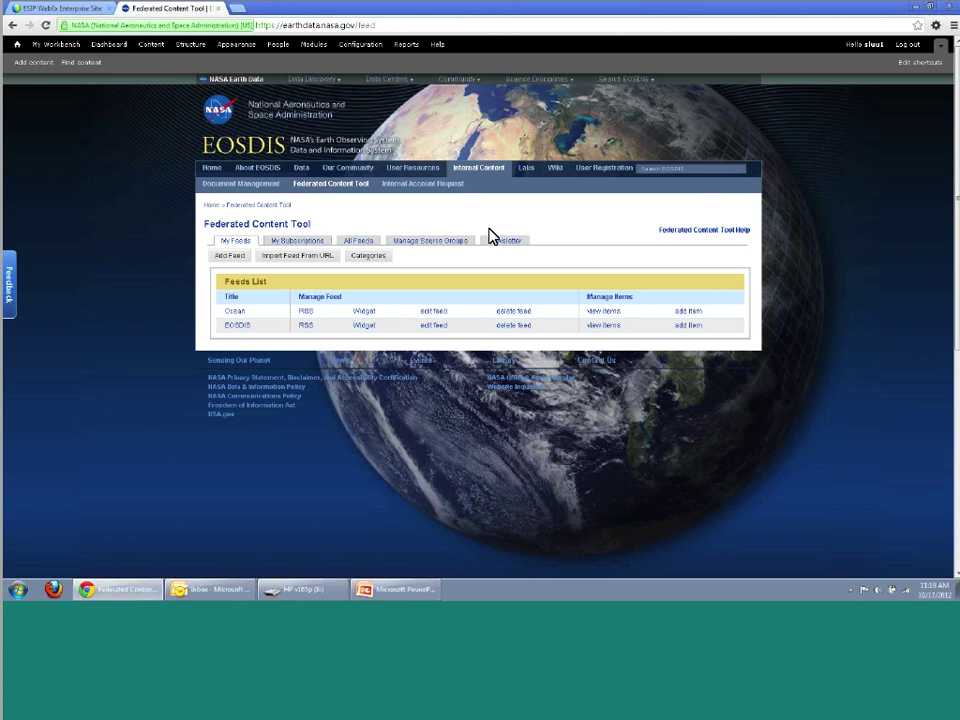
Check the empty Newsletter tab, return to My Feeds, and start Import Feed From URL
click(507, 248)
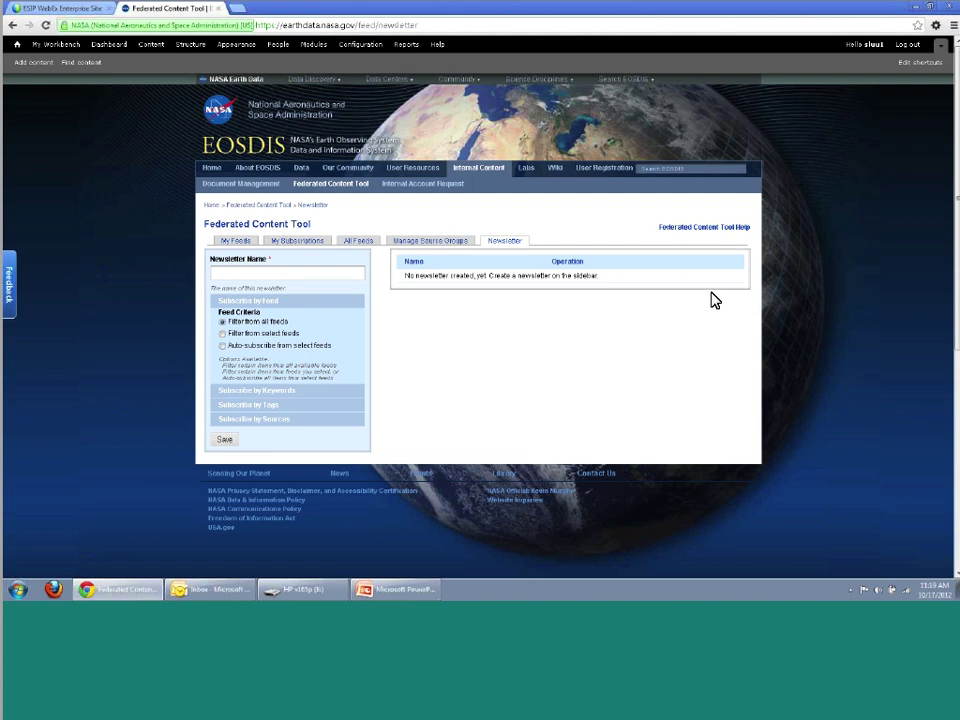
click(251, 245)
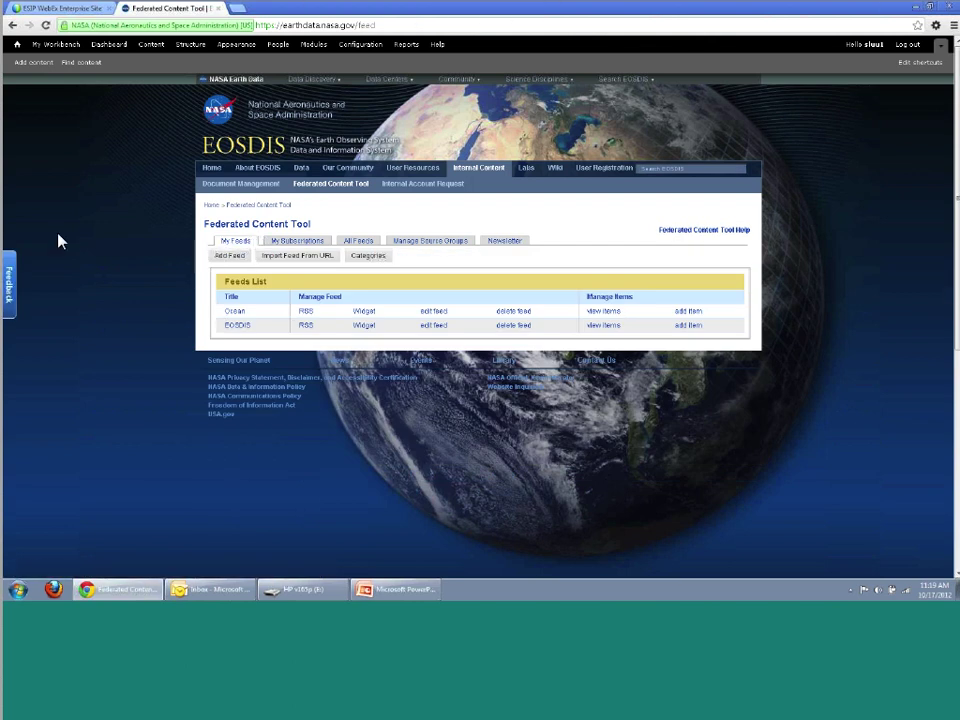
click(275, 262)
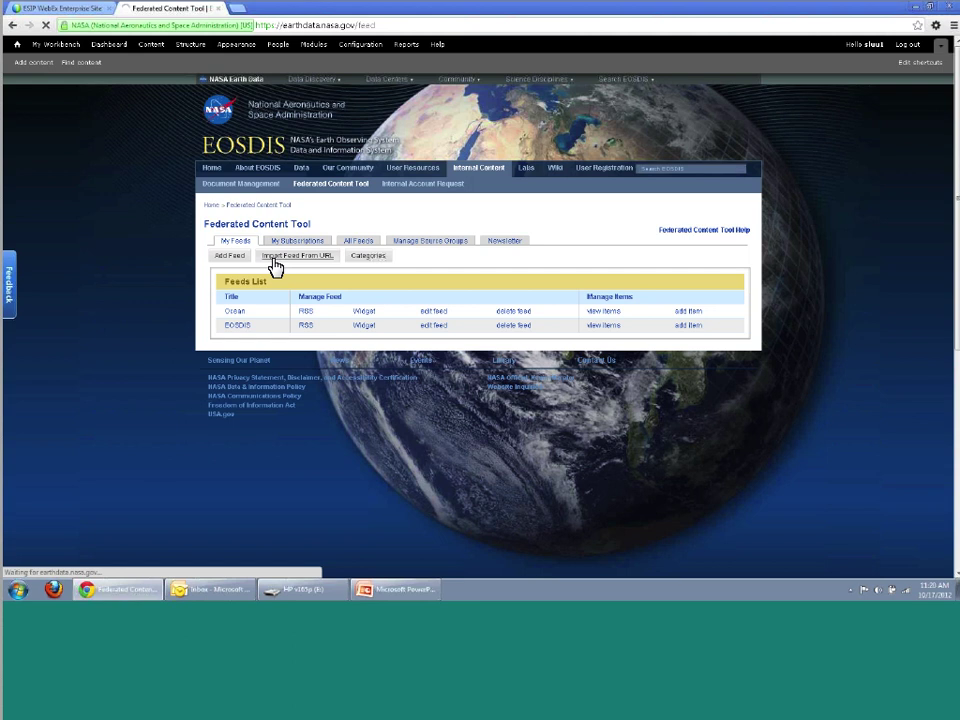
click(268, 247)
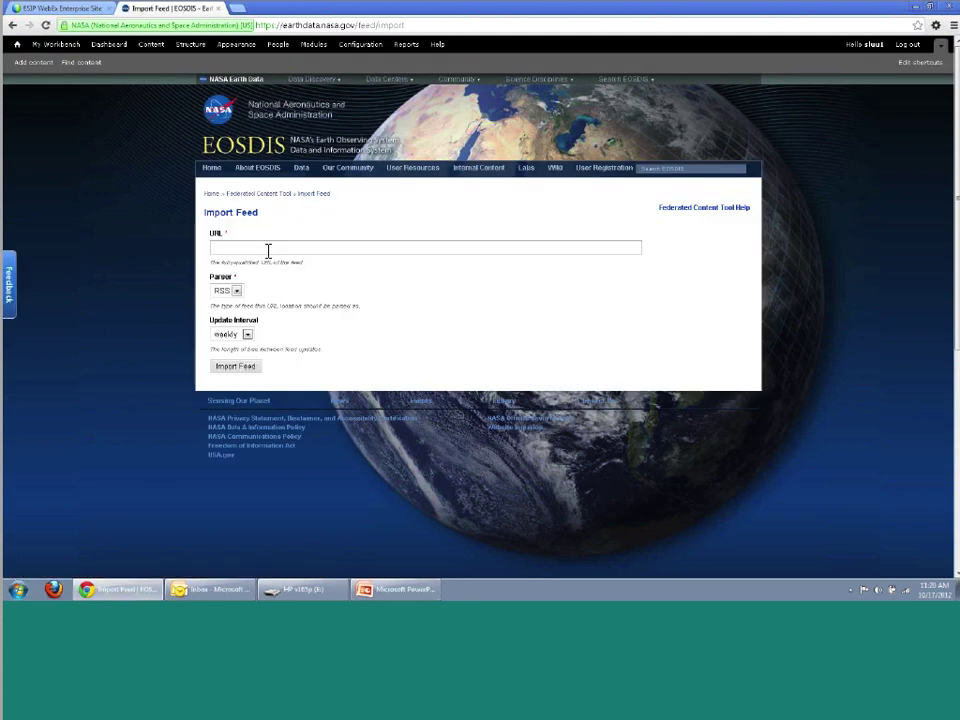
text(h)
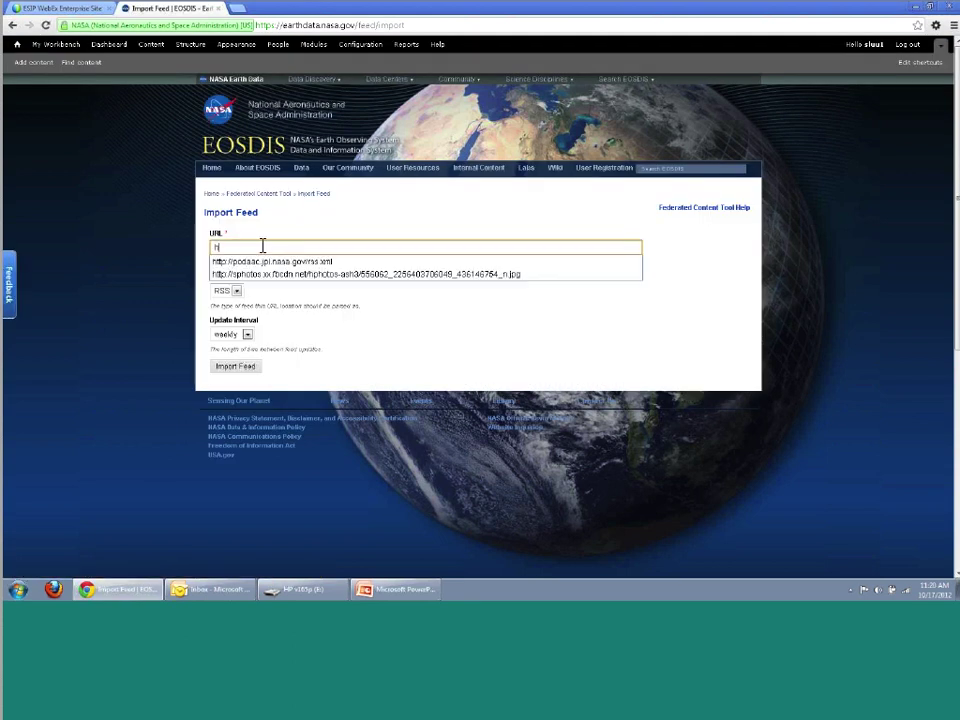
text(tt)
click(268, 261)
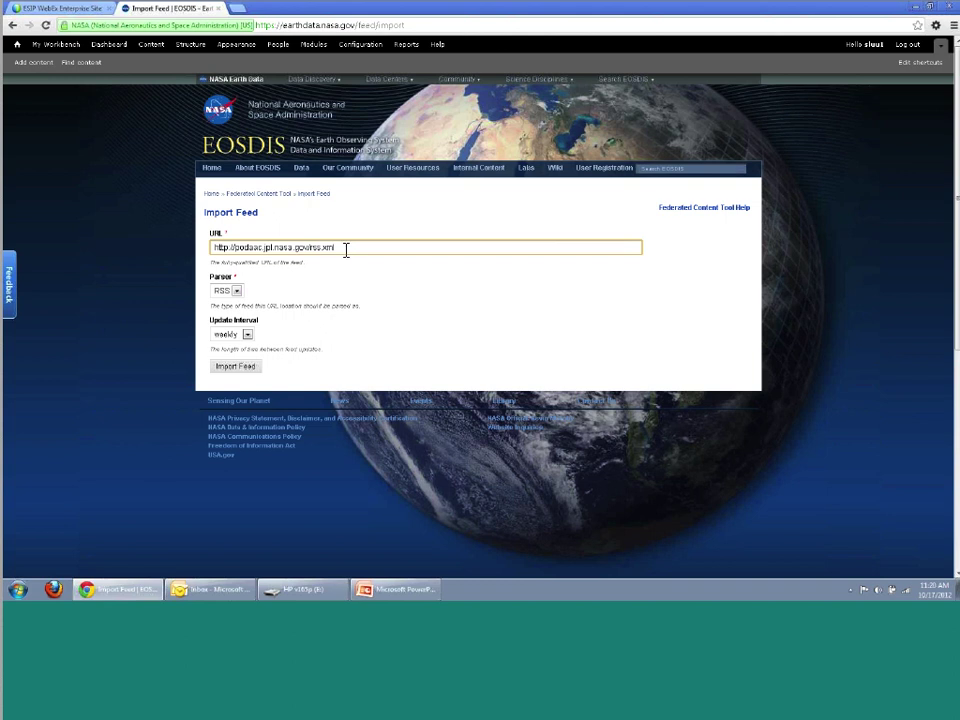
click(237, 291)
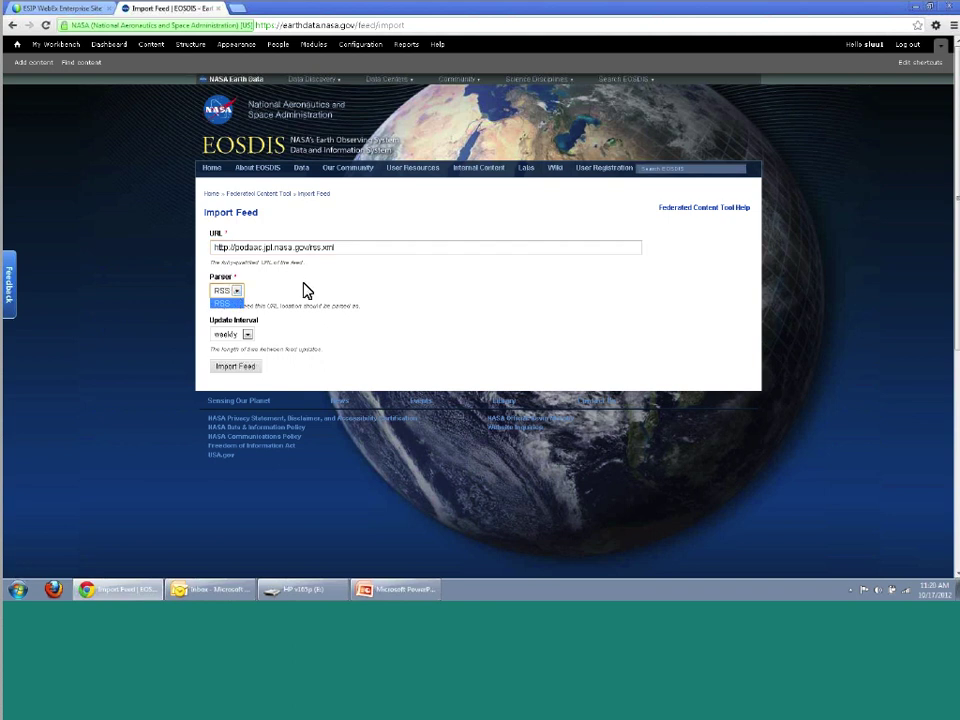
click(304, 288)
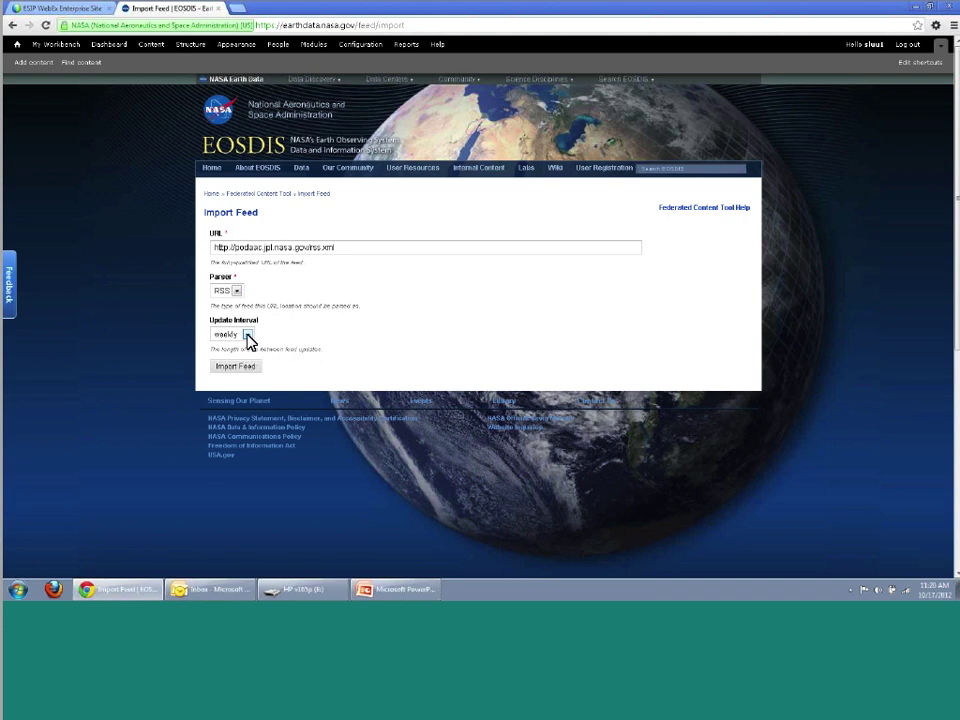
click(247, 336)
click(245, 345)
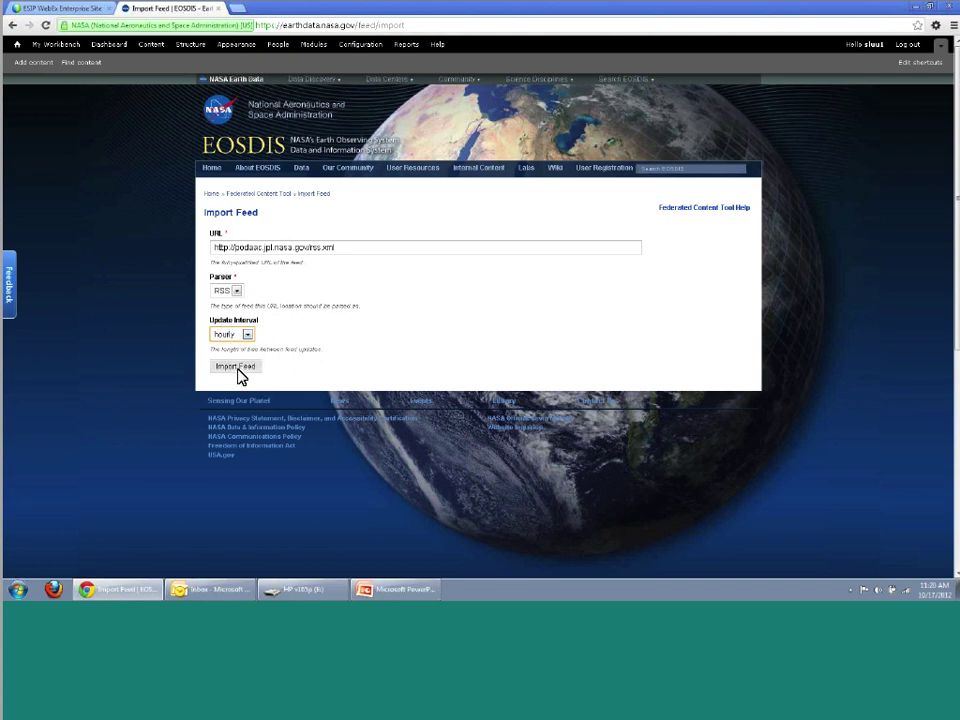
click(237, 369)
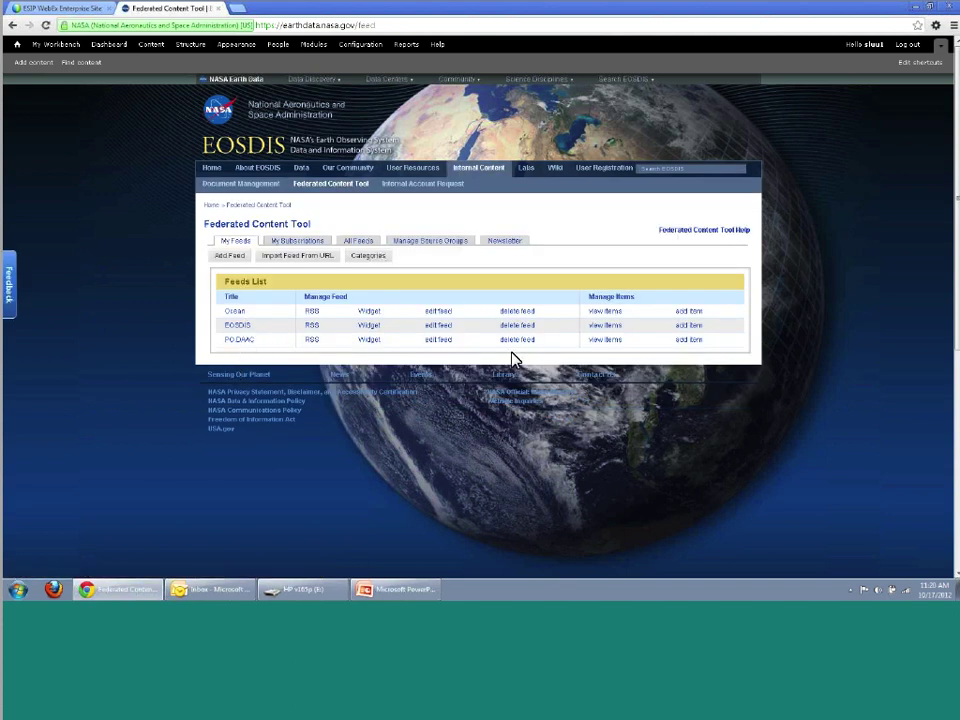
Browse the PO.DAAC feed items, then return to the Federated Content Tool main page
click(612, 345)
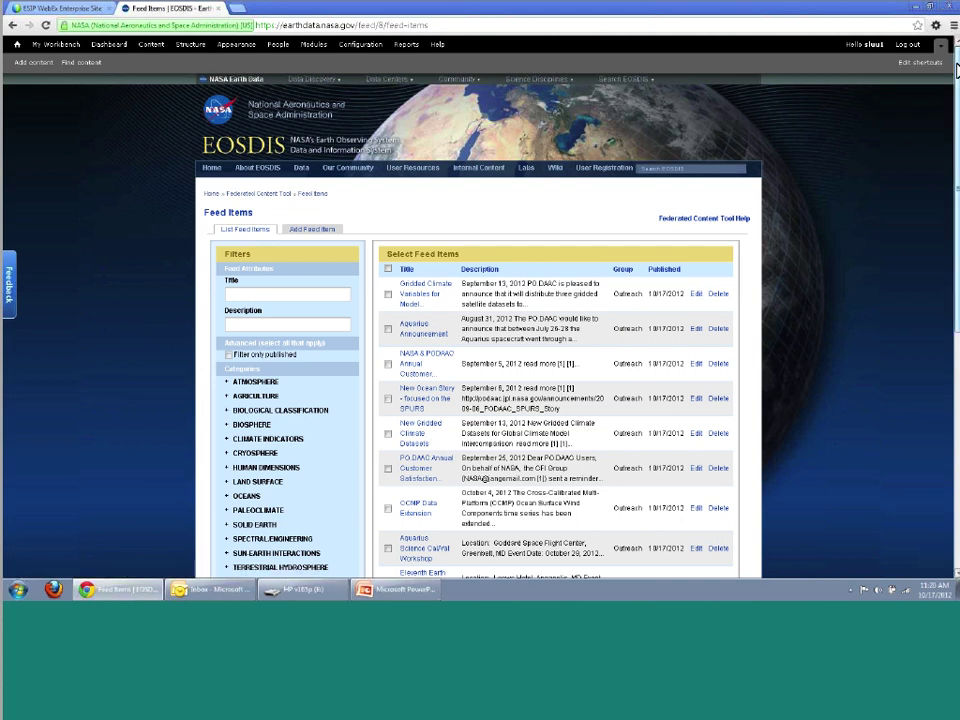
drag(952, 73, 952, 120)
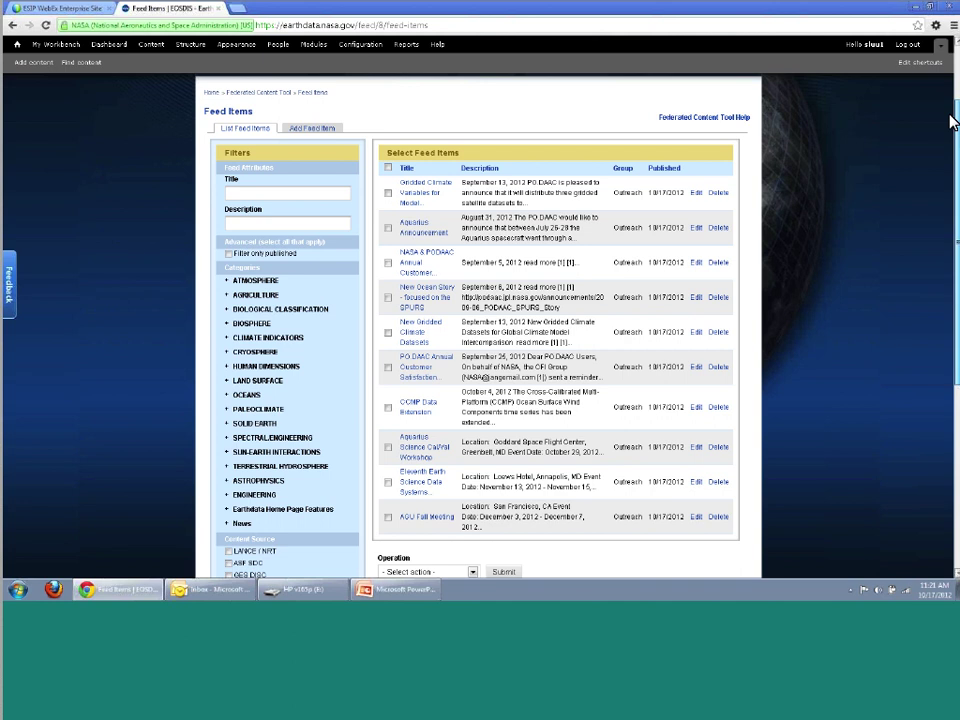
drag(952, 120, 951, 122)
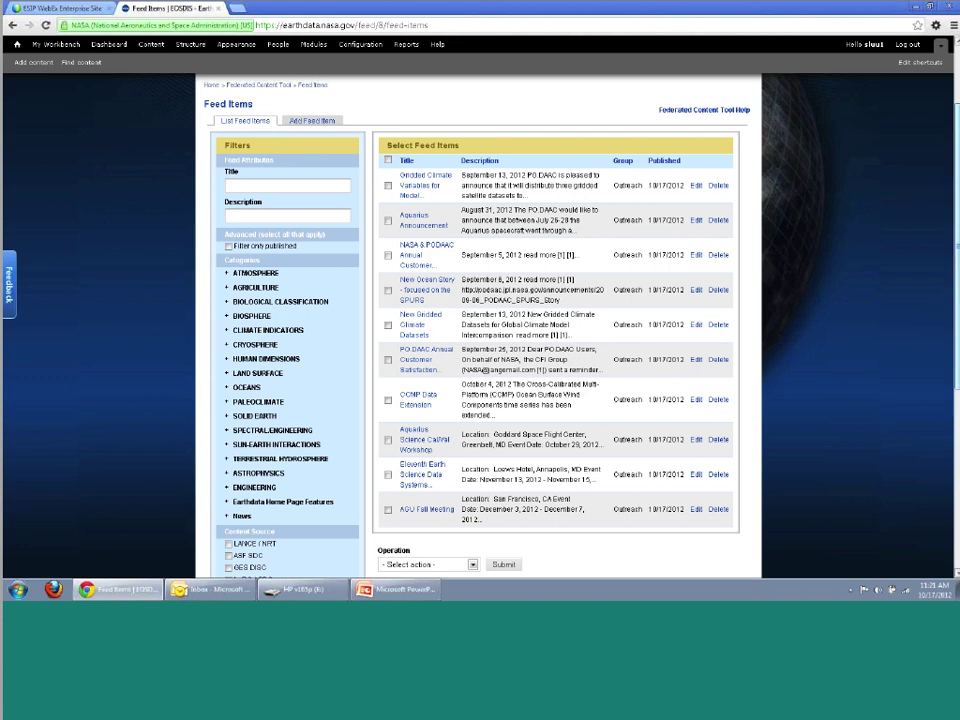
scroll(60, 225, up, 2)
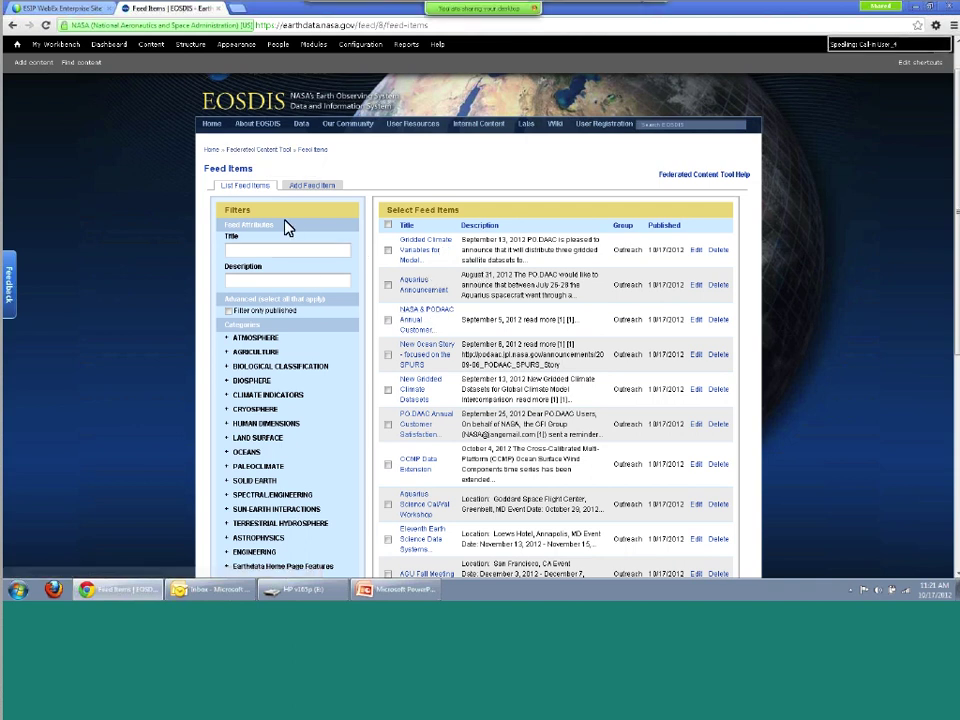
click(283, 152)
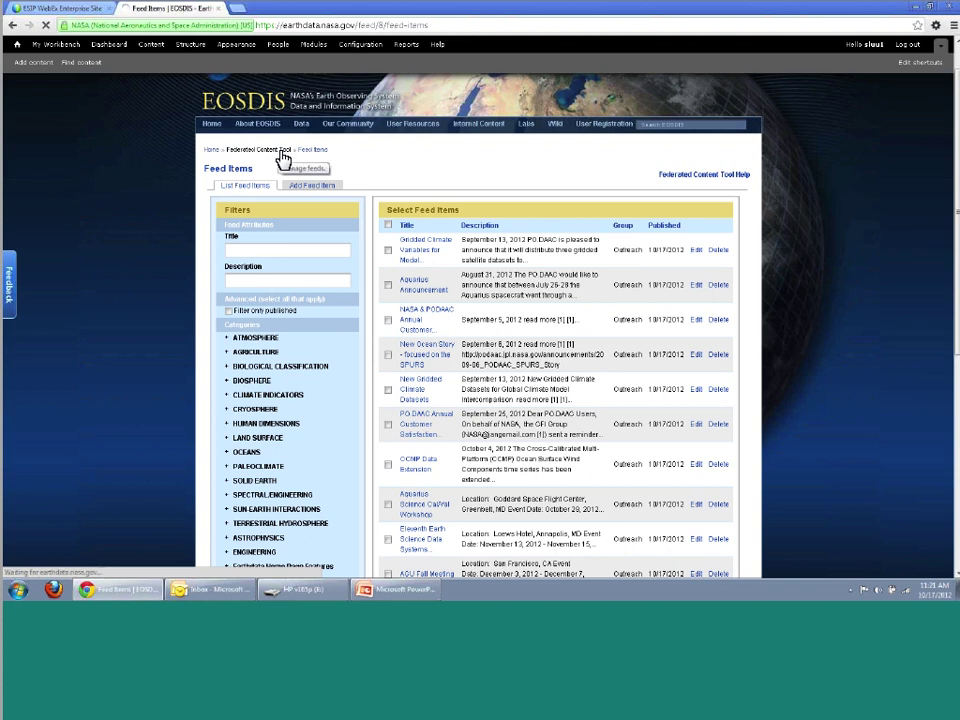
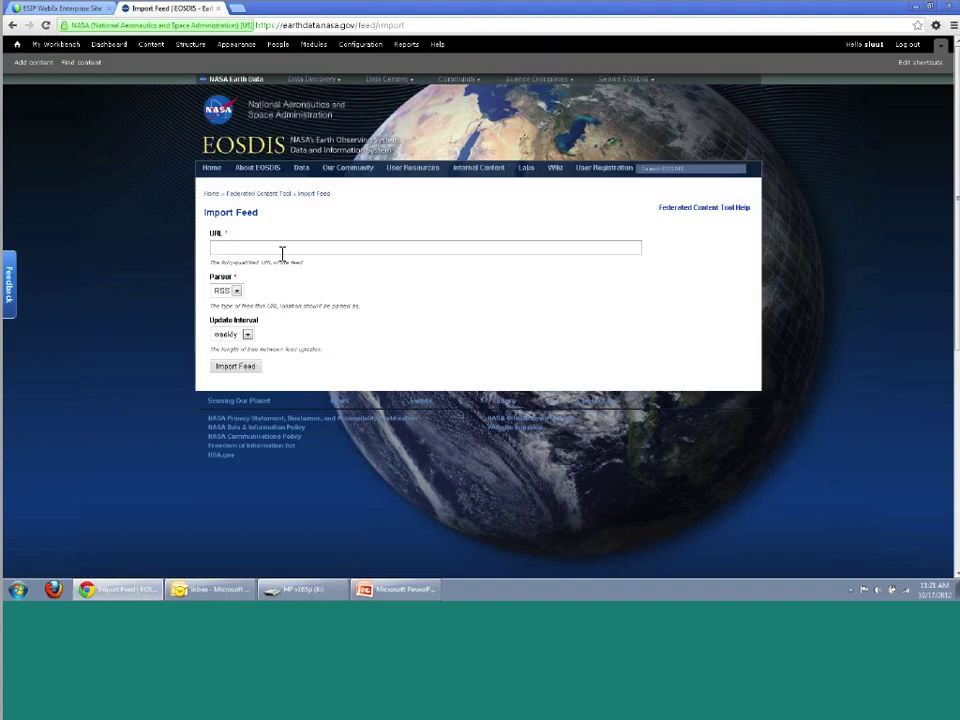
click(280, 247)
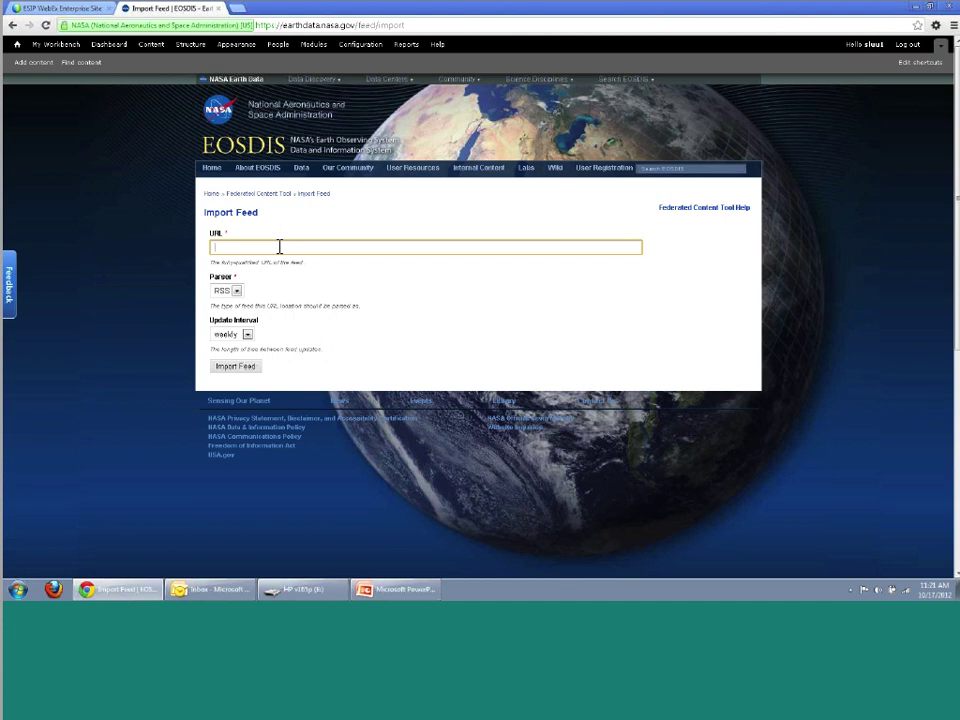
text(http)
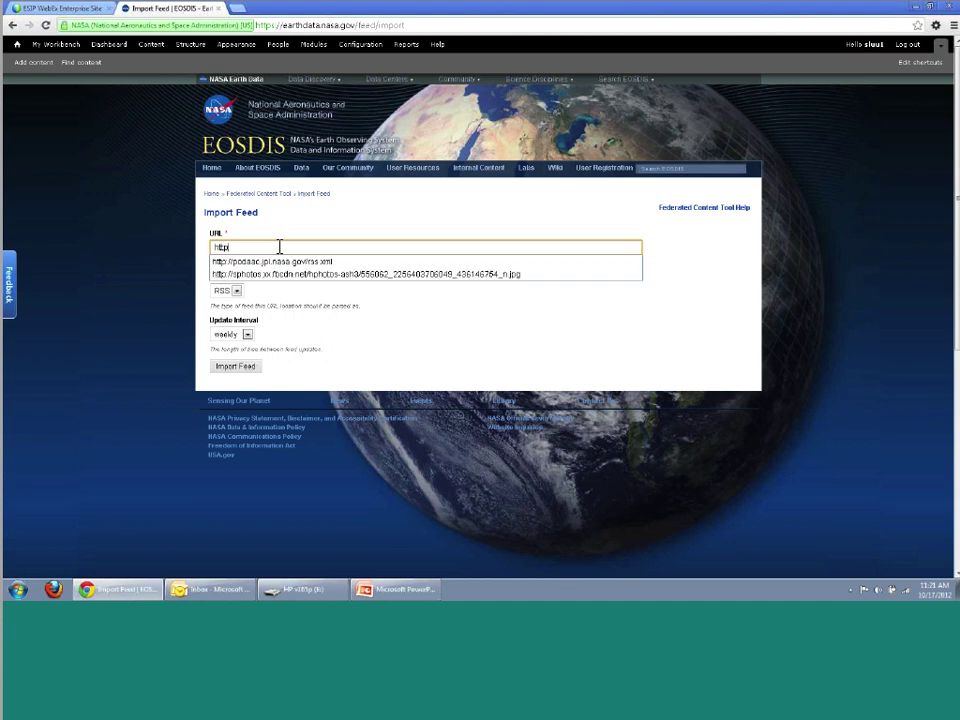
text(://earthdat)
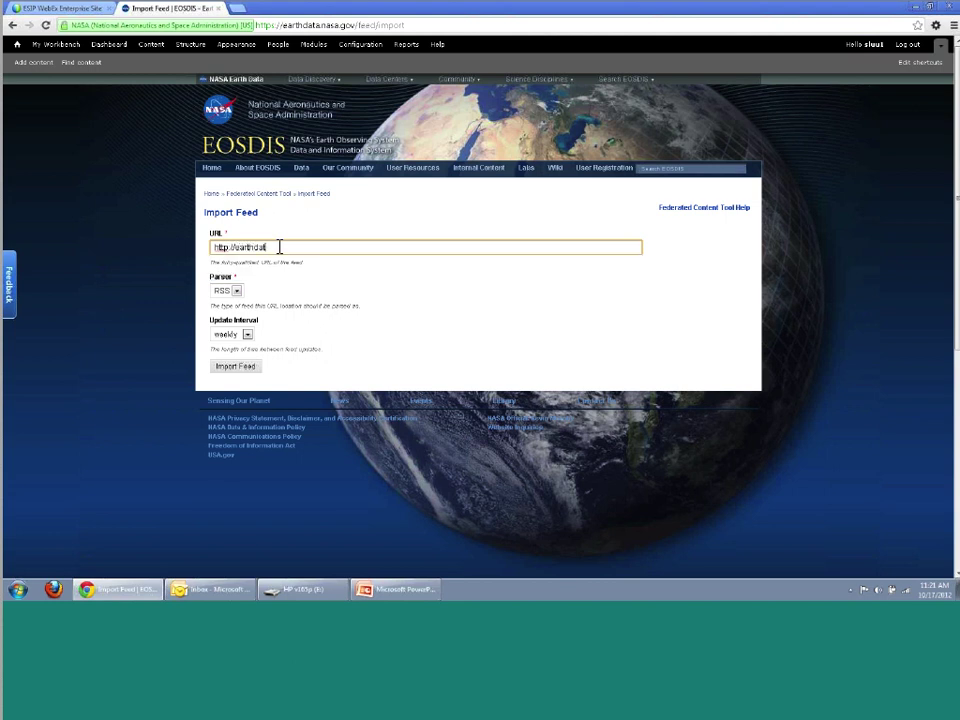
text(a.nasa.g.gov/rss.xml)
click(247, 334)
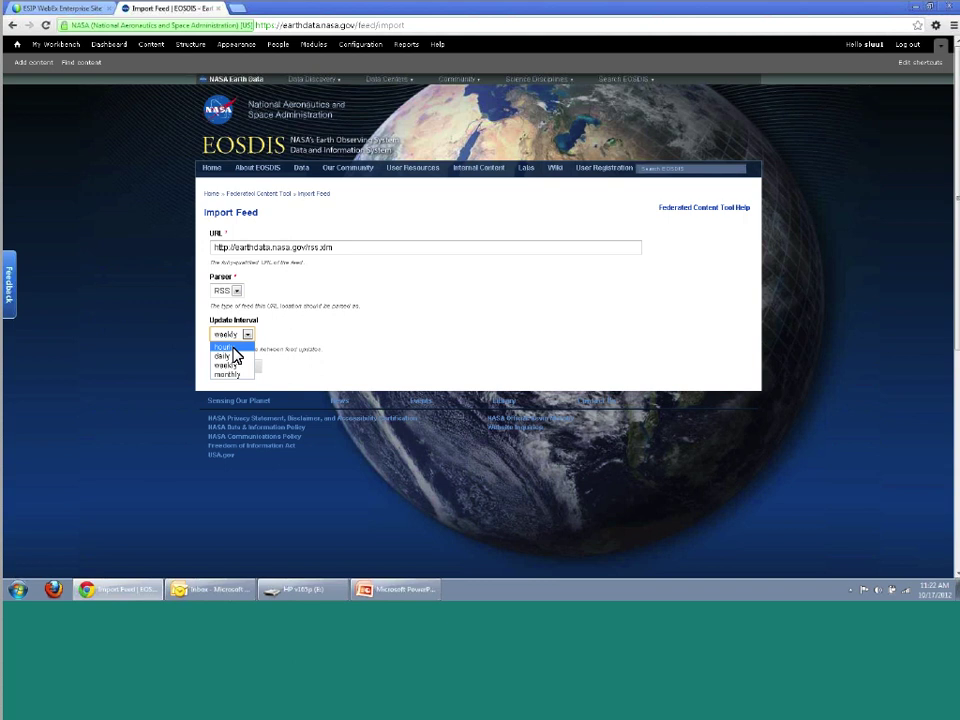
click(232, 347)
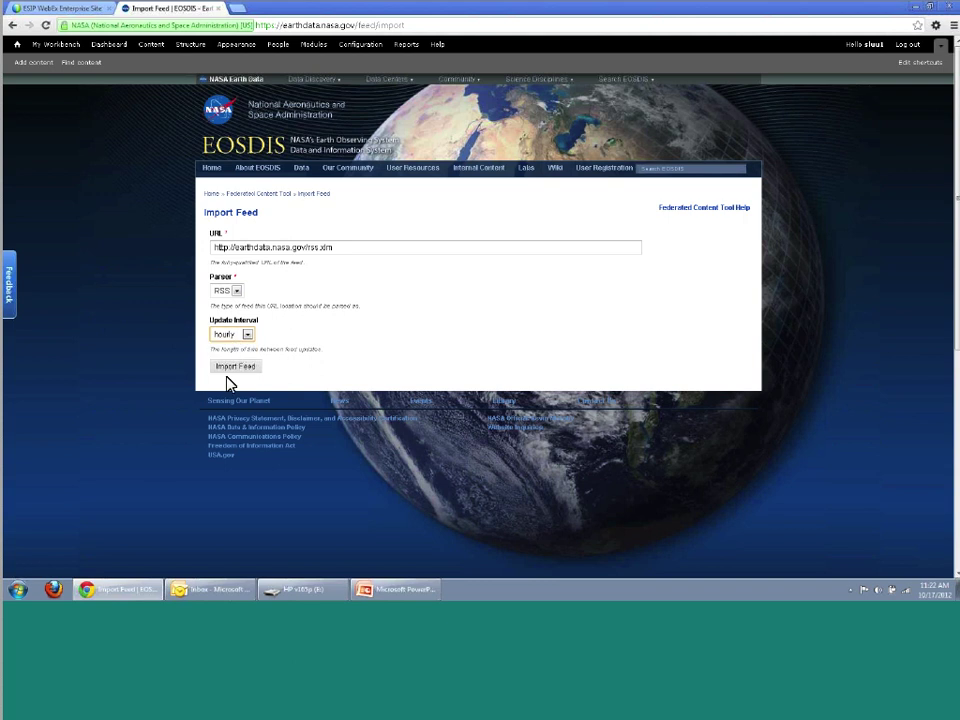
click(233, 369)
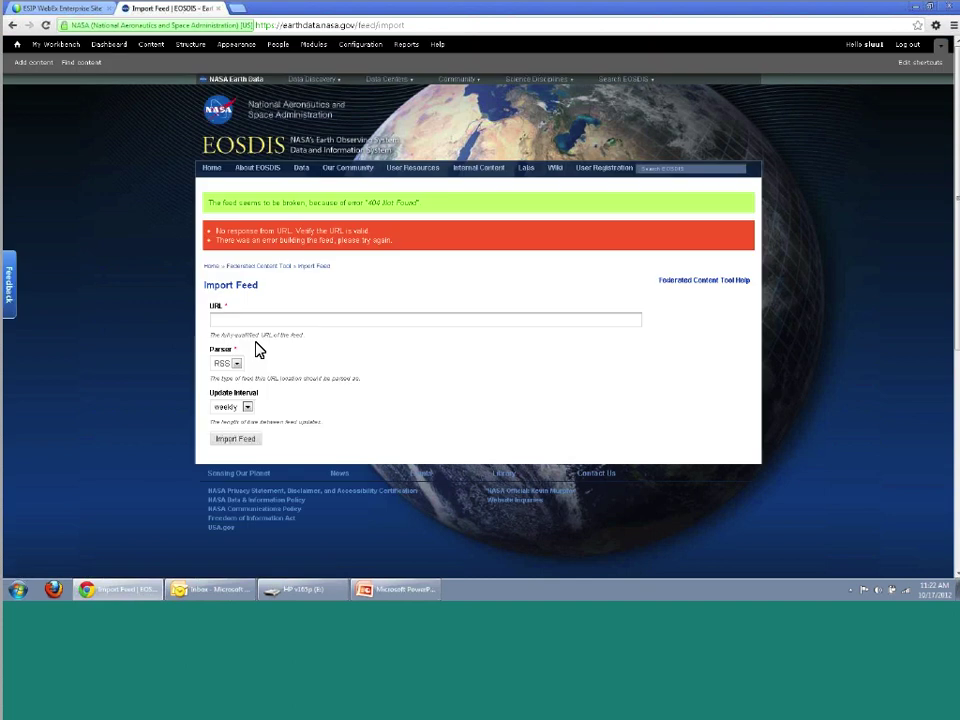
click(251, 318)
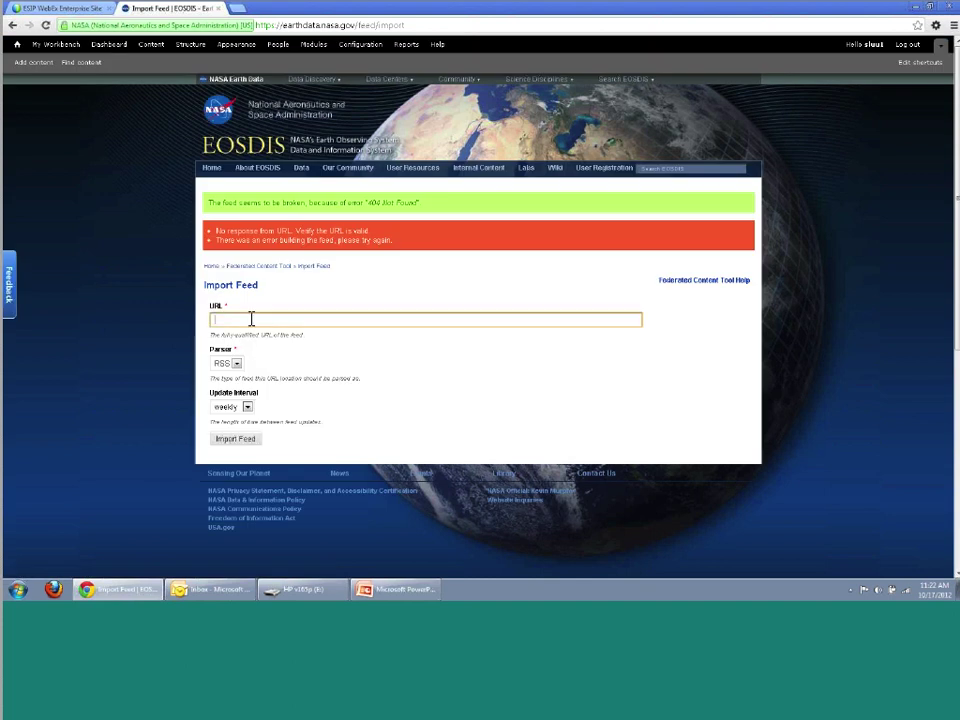
text(http)
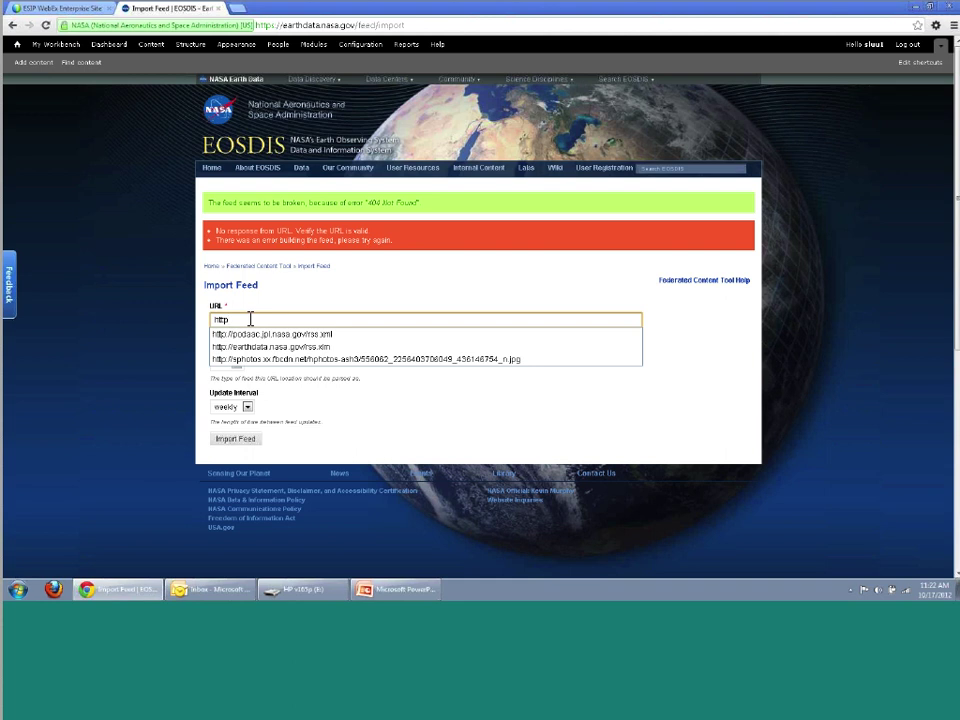
click(305, 347)
click(366, 321)
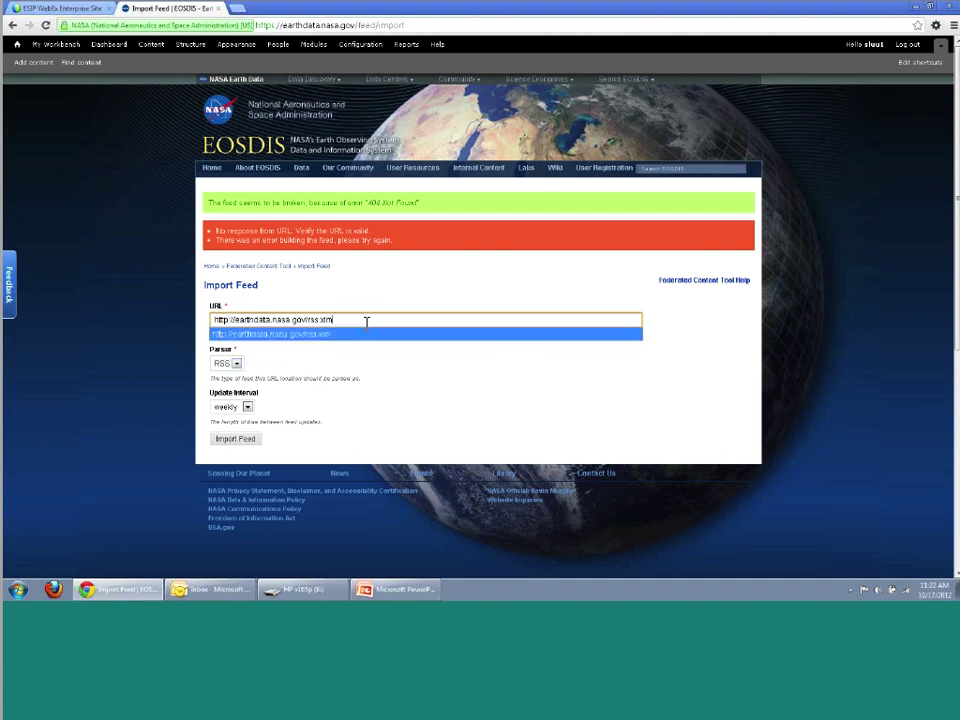
key(BackSpace)
key(BackSpace)
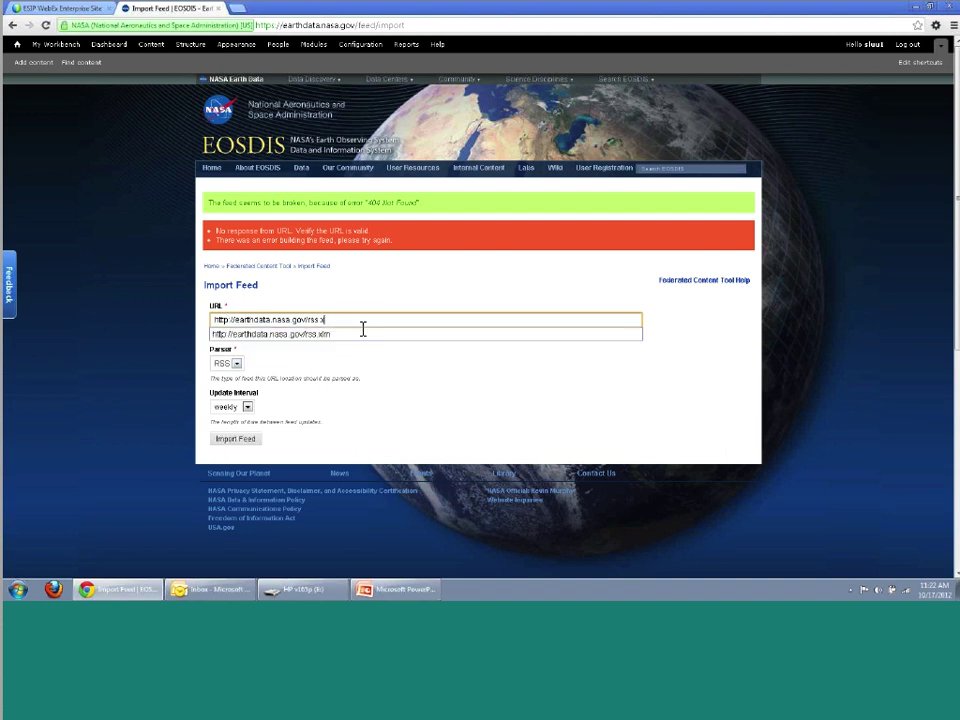
text(m)
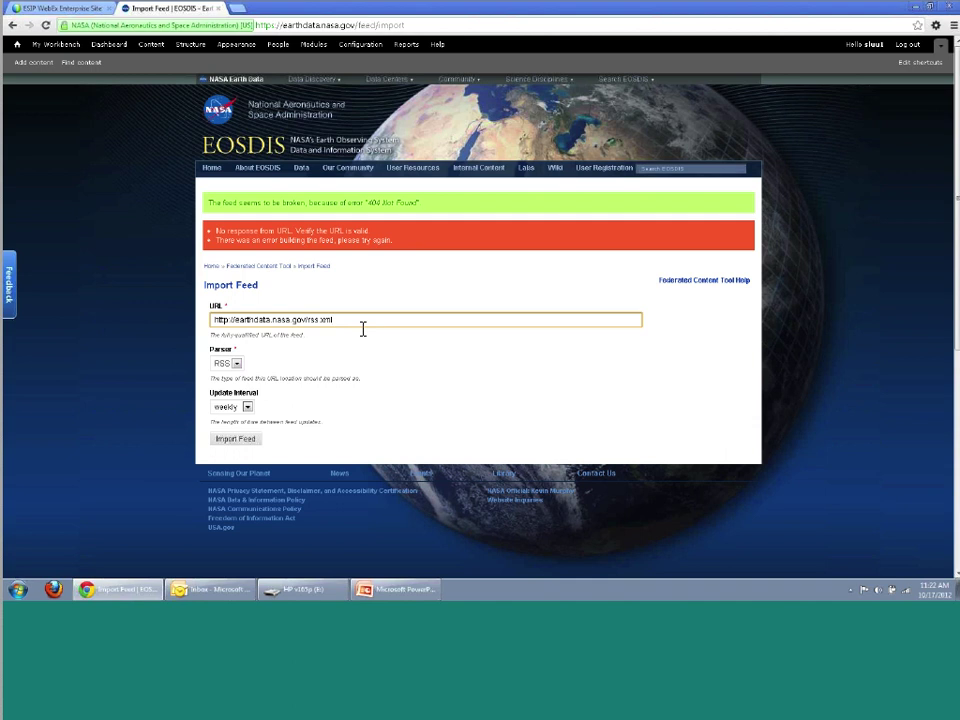
text(l)
key(Return)
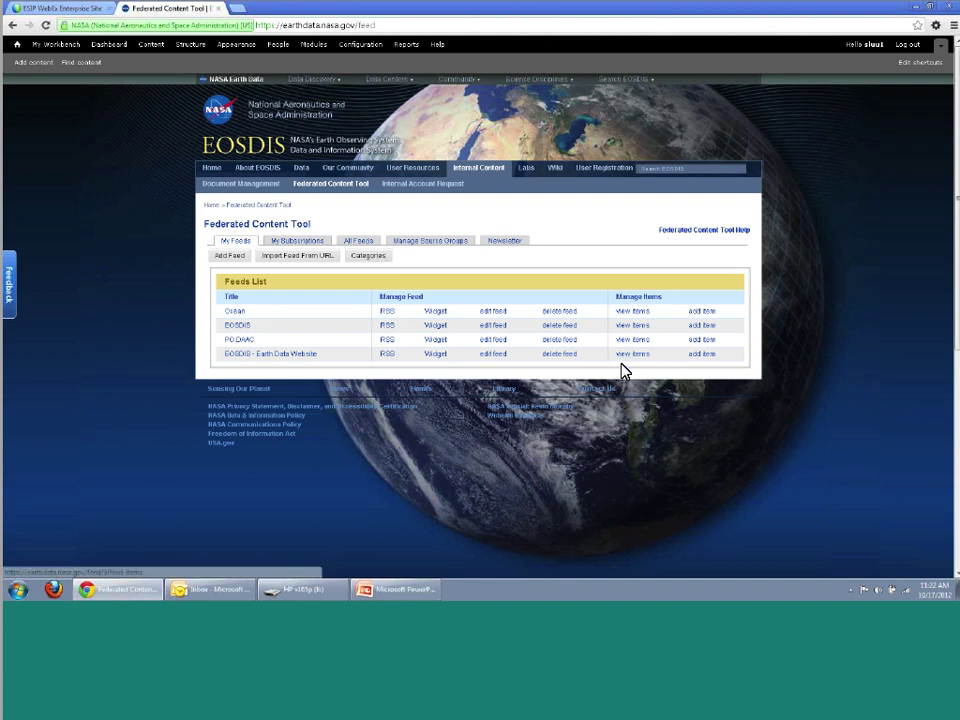
List the Earth Data Website feed's items and mark the MODIS aerosol, ORNL soil respiration and ORNL LEDAPS items
click(632, 360)
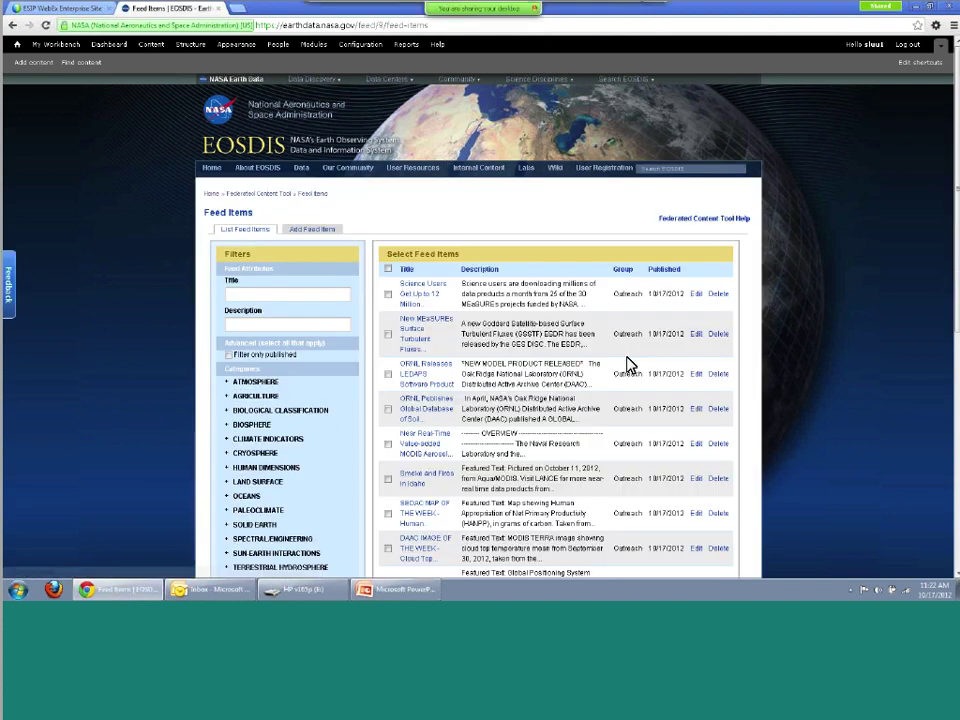
scroll(926, 257, down, 1)
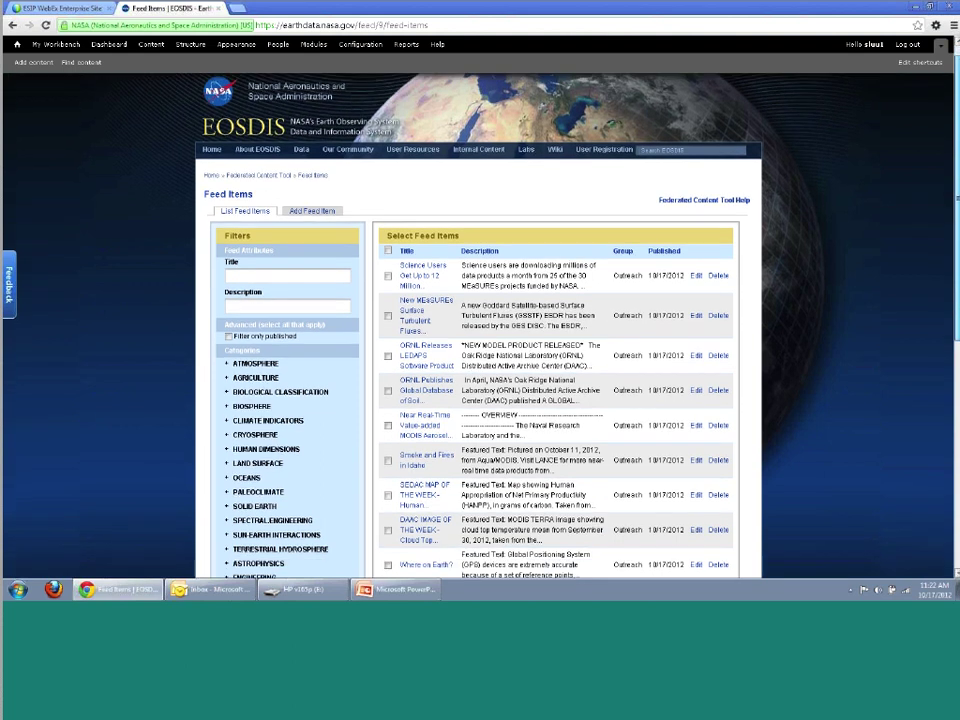
scroll(672, 320, down, 3)
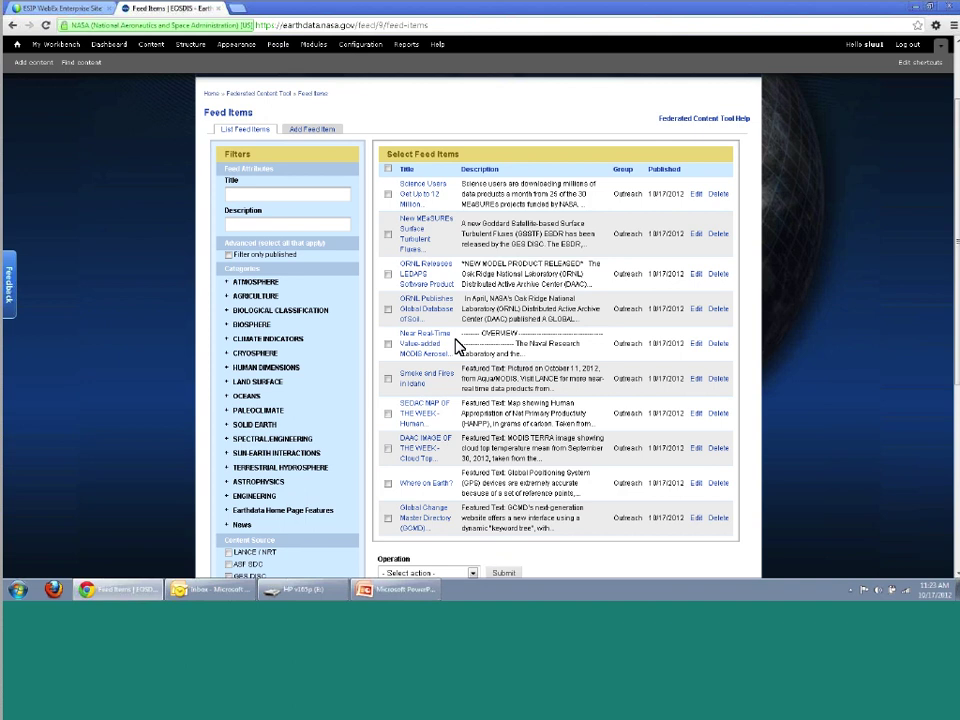
click(388, 344)
click(388, 309)
click(388, 274)
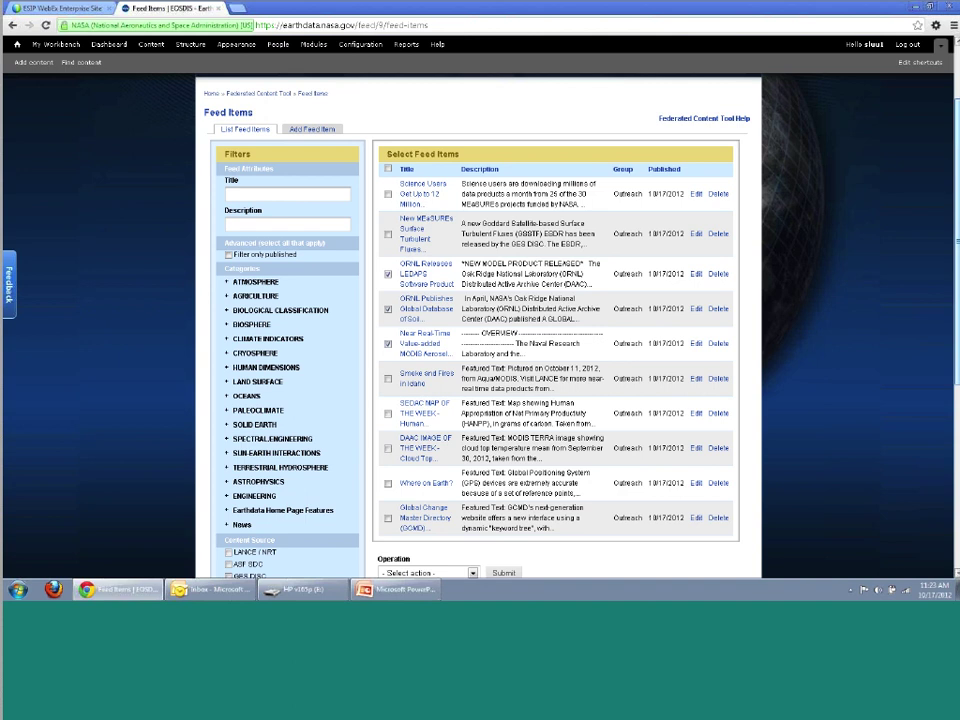
Delete the three marked feed items and confirm the deletion
scroll(465, 530, down, 2)
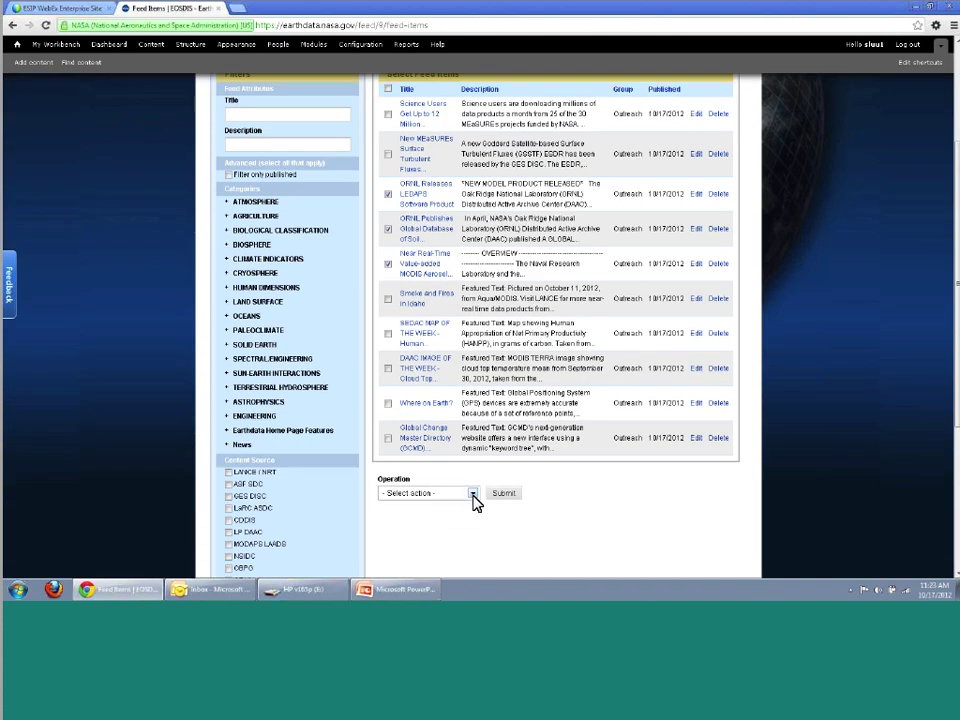
click(470, 495)
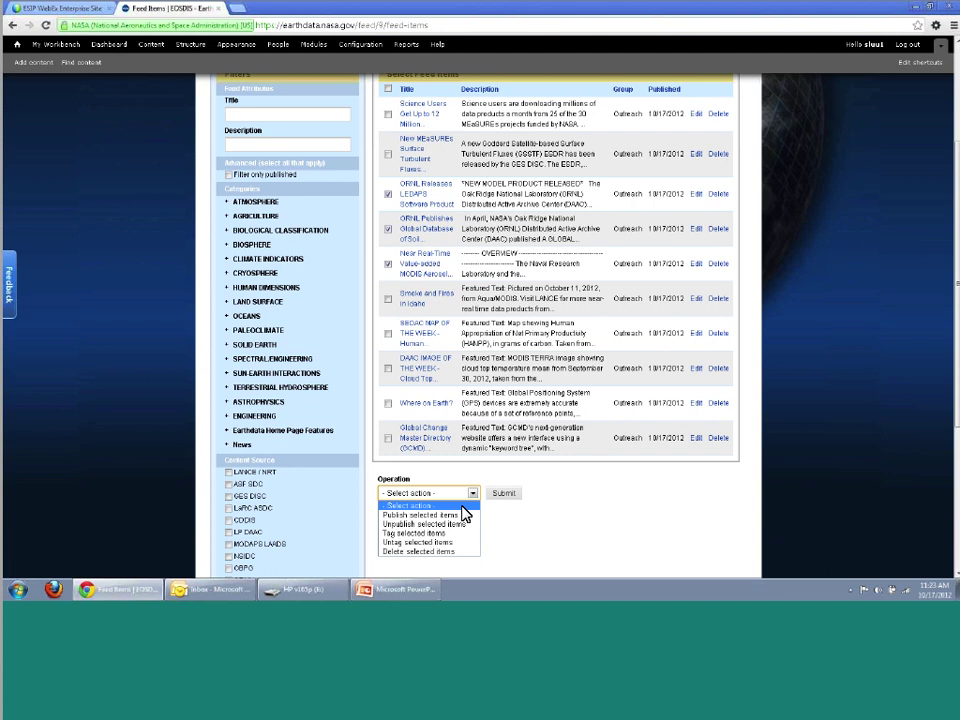
click(450, 552)
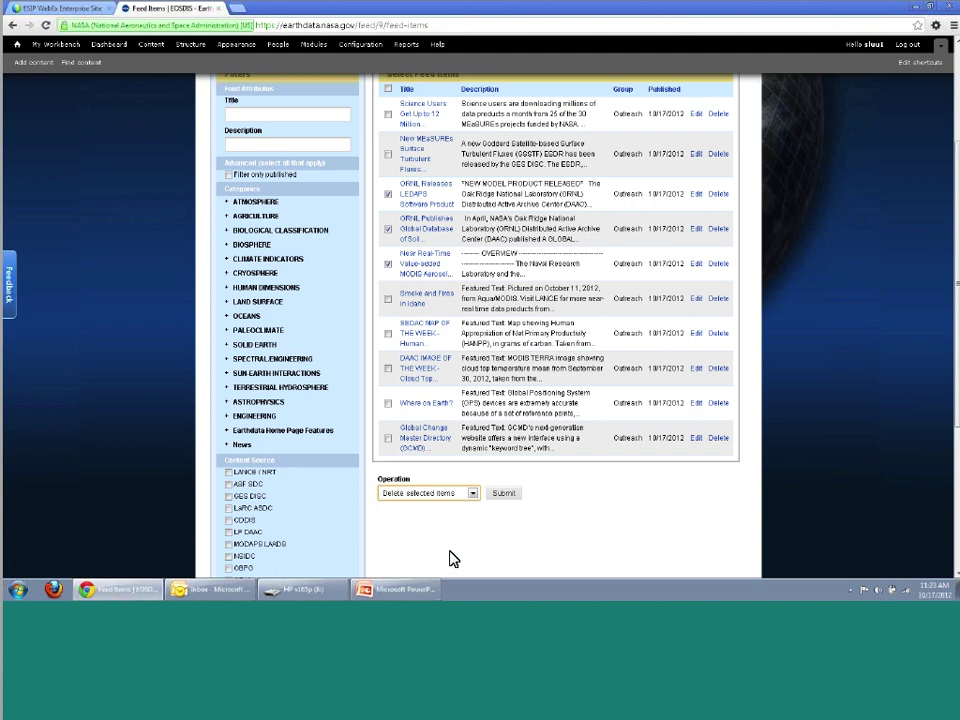
click(503, 496)
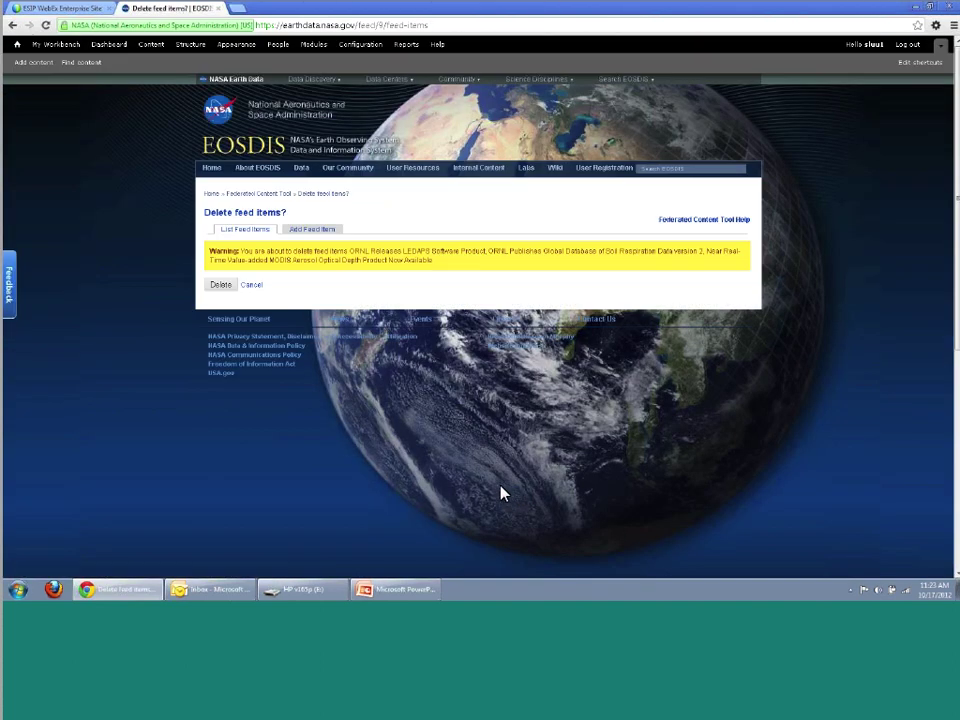
click(219, 286)
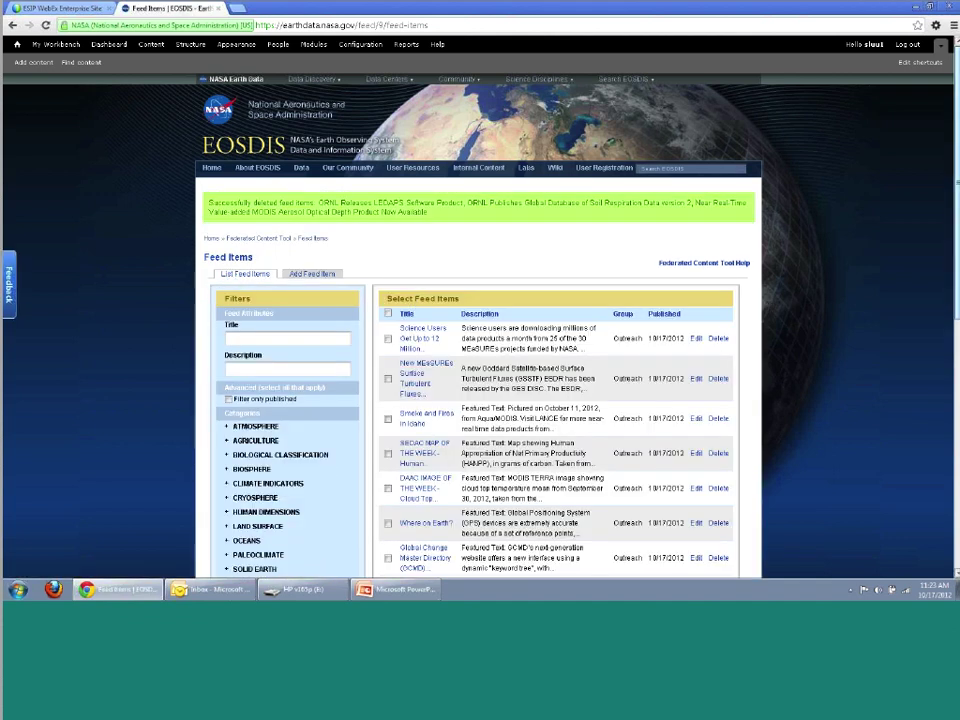
Add the 'Earthdata Home Page Features: Feature' tag through Tag selected items and submit
scroll(949, 296, down, 3)
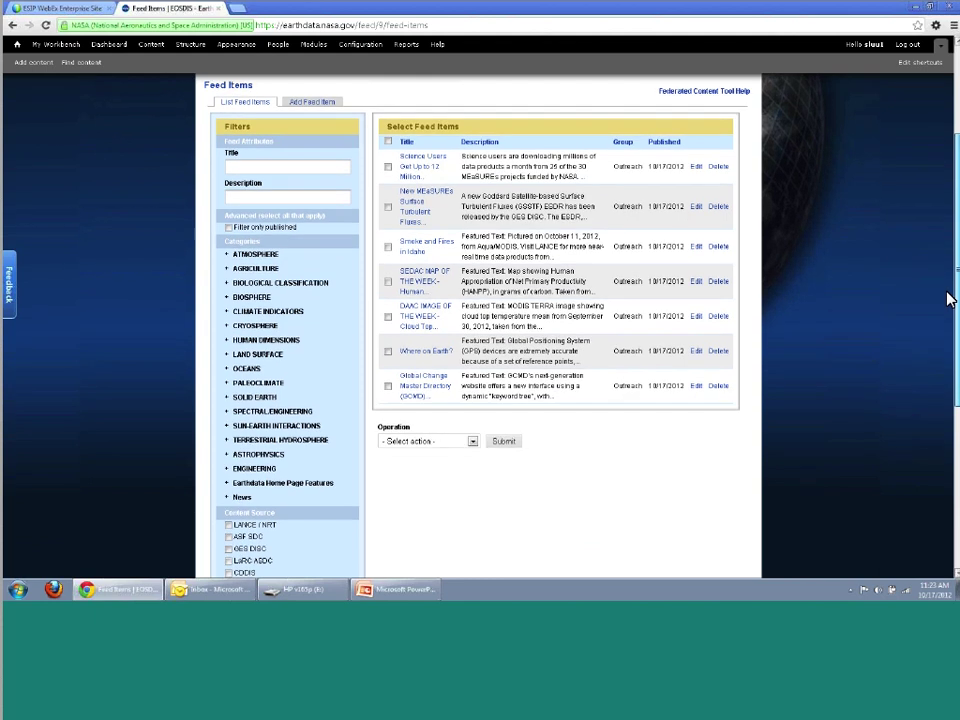
click(476, 445)
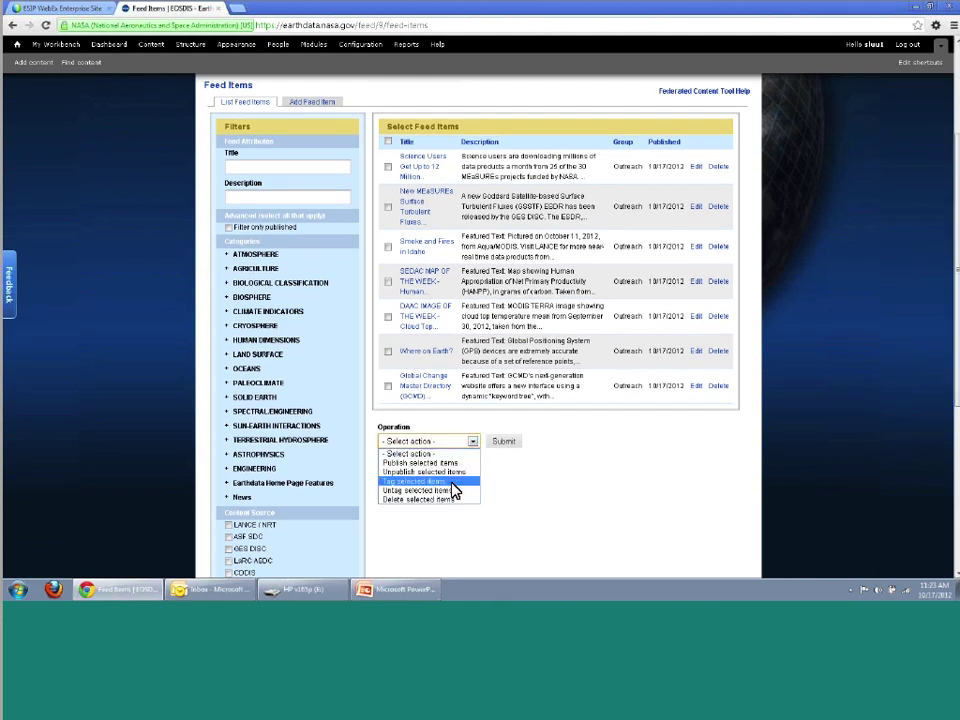
click(455, 482)
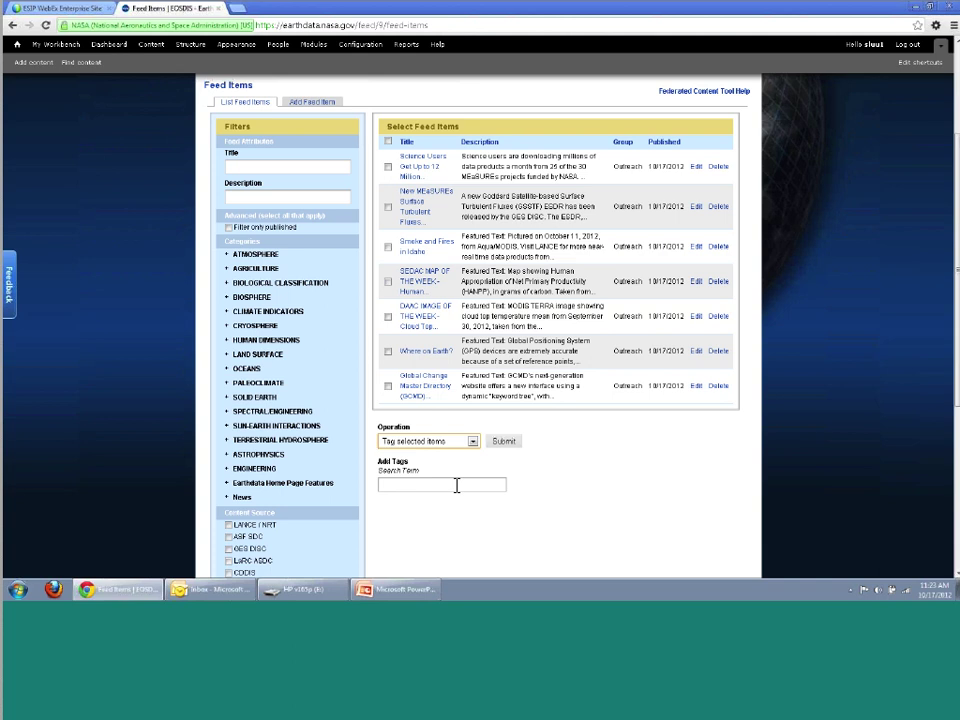
click(456, 485)
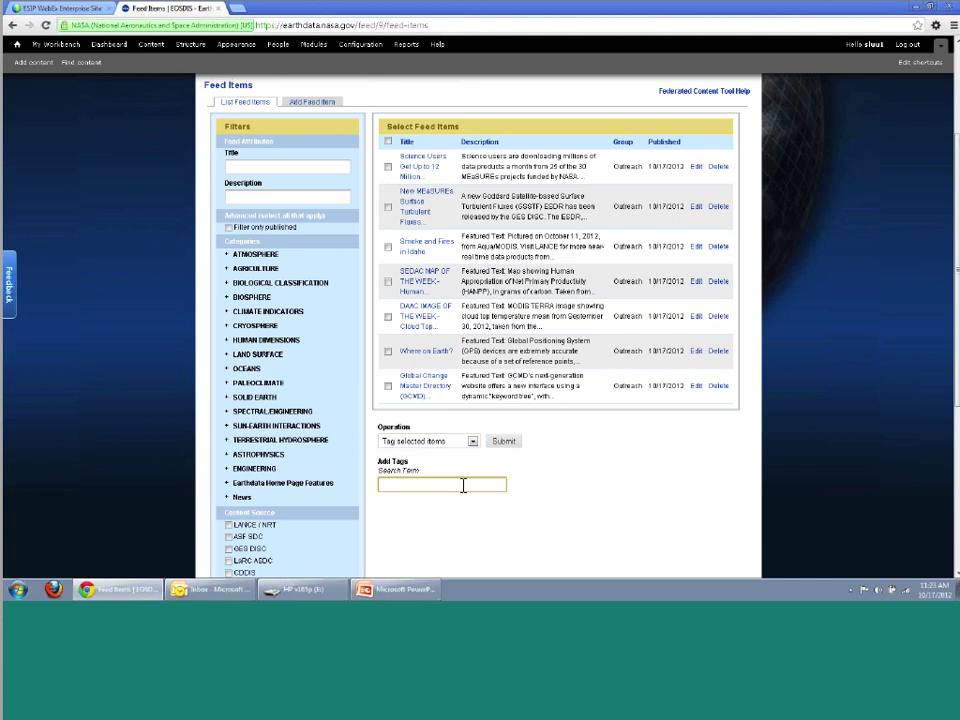
text(earthdata ho)
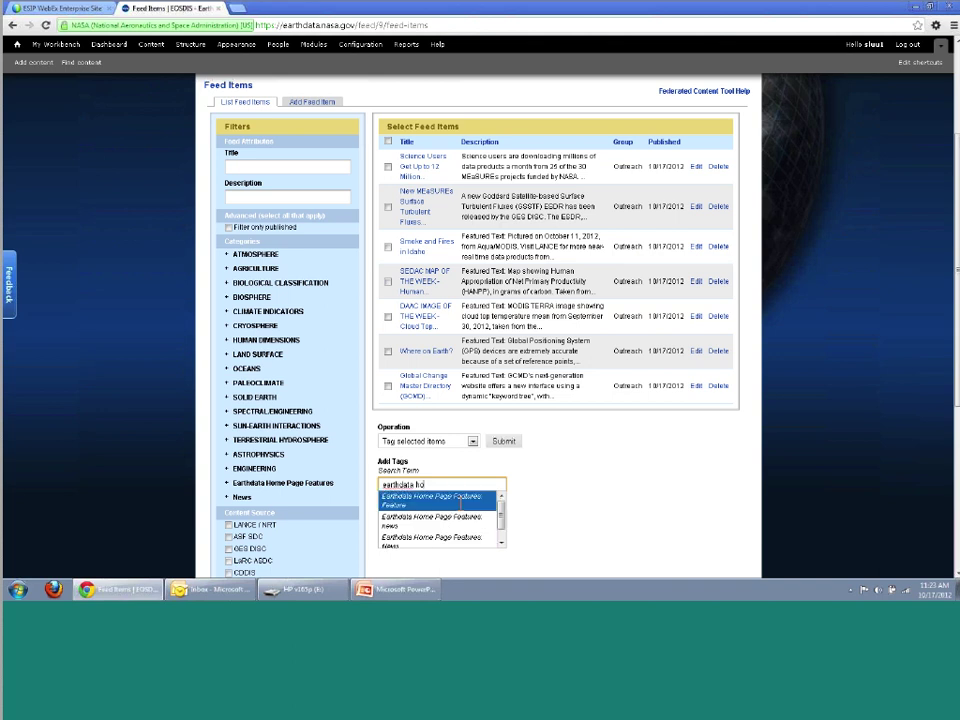
click(455, 503)
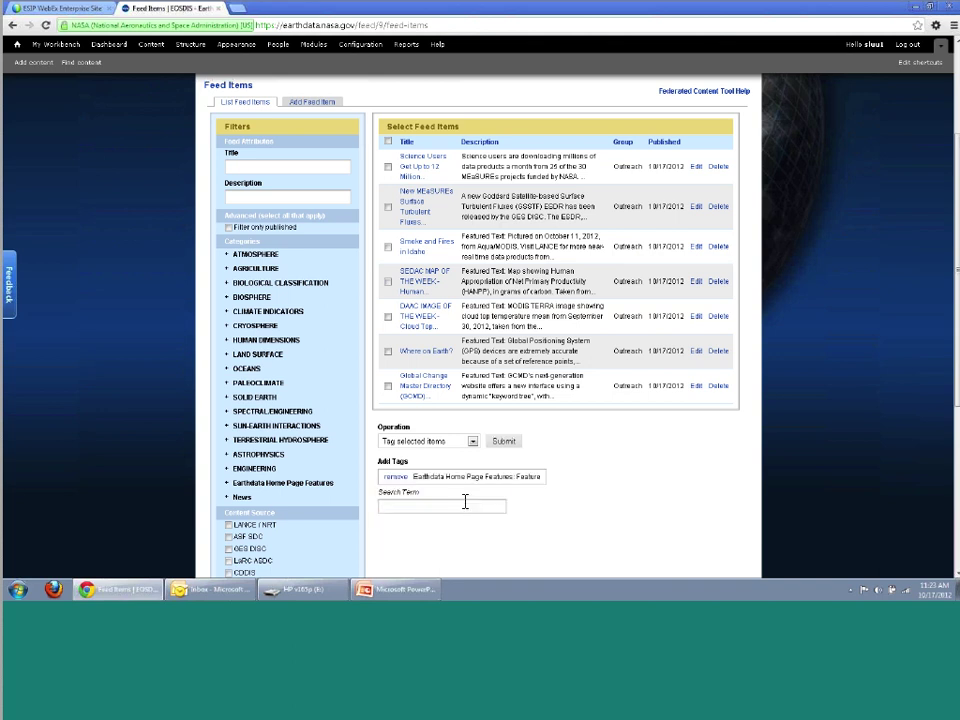
click(505, 443)
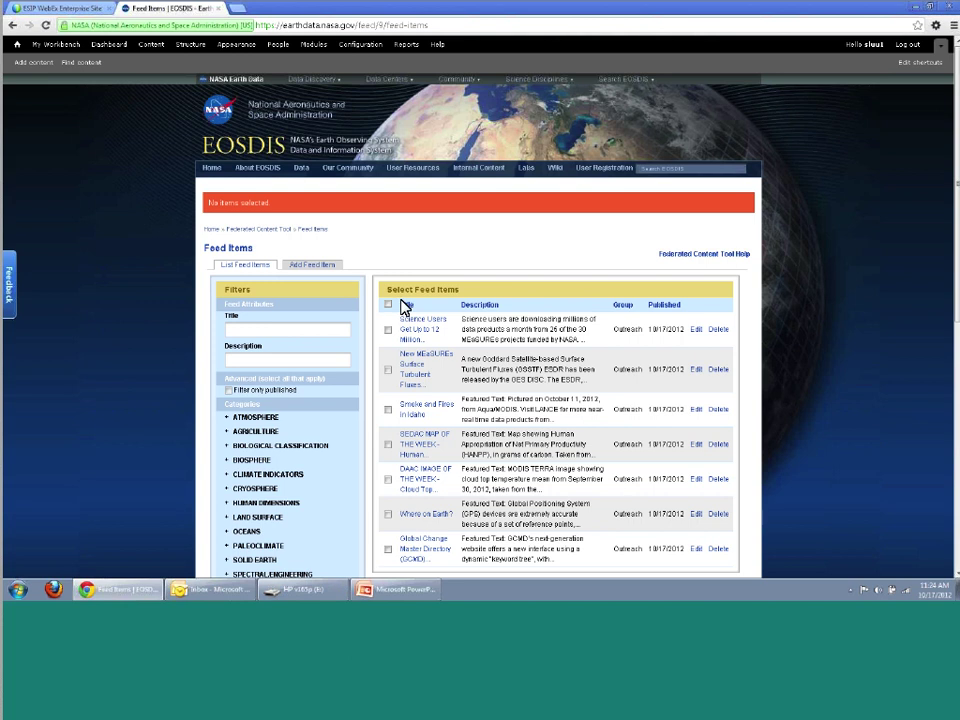
Select all seven feed items and choose the 'Earthdata Home Page Features: Feature' tag for them
click(388, 304)
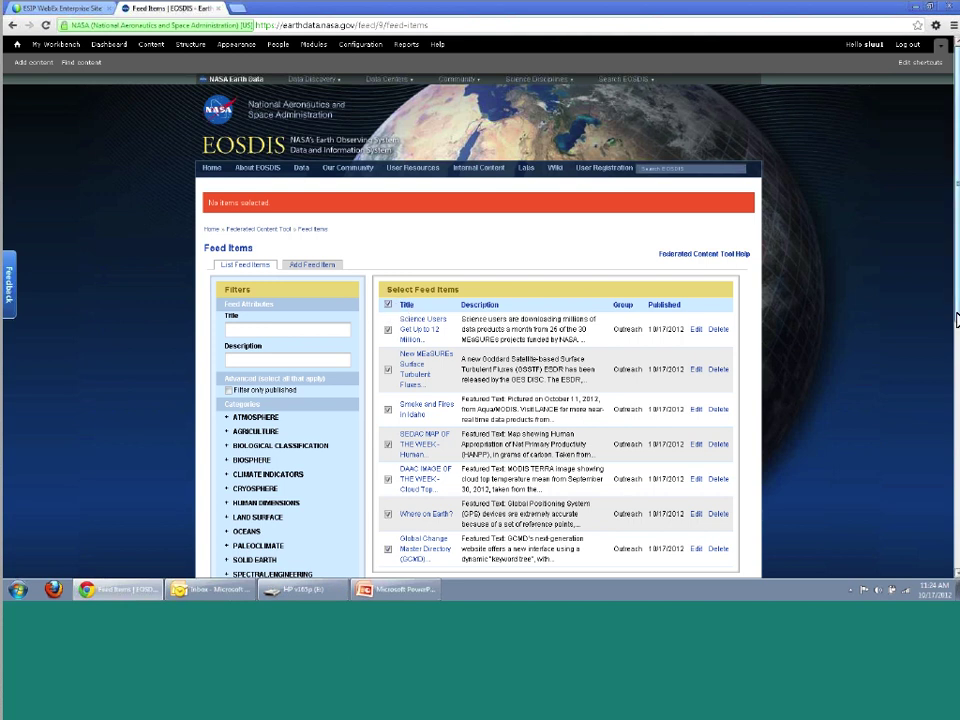
scroll(955, 370, down, 1)
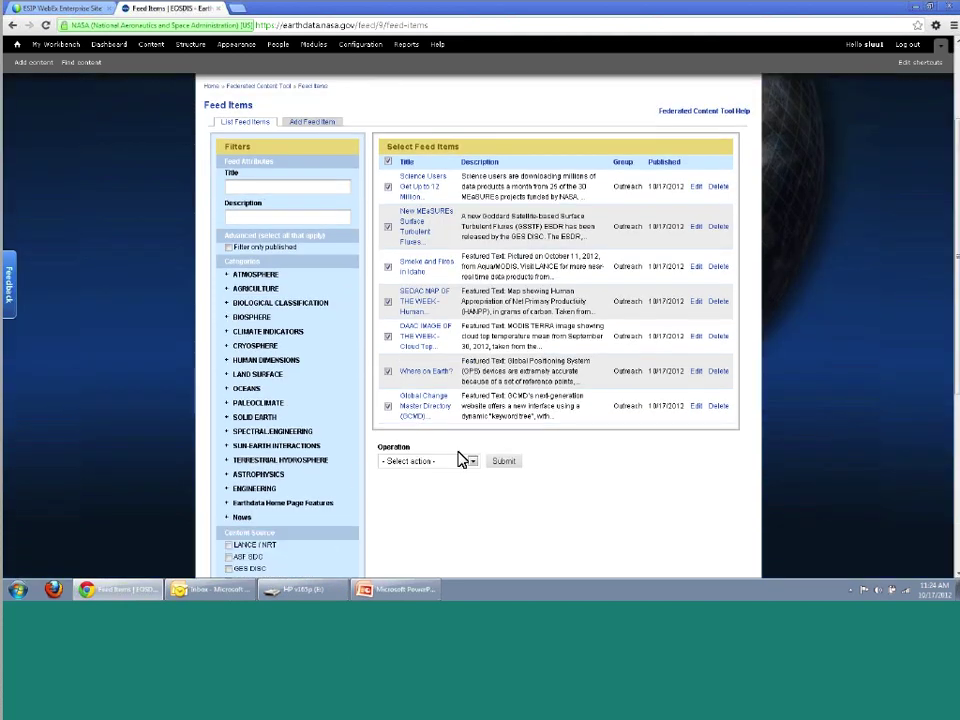
click(472, 462)
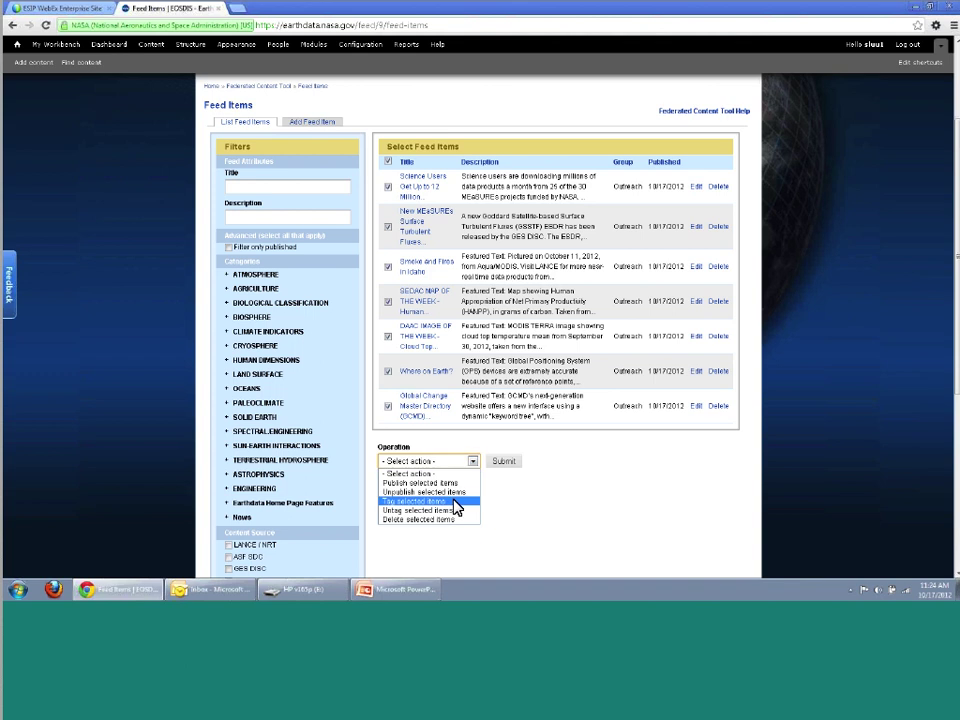
click(460, 501)
click(458, 504)
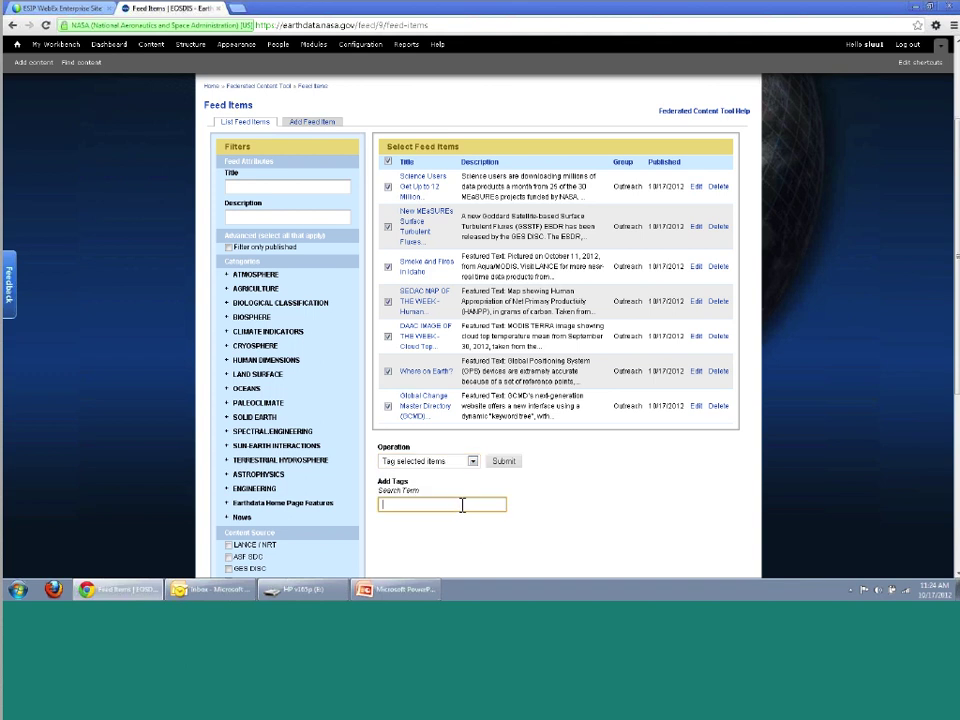
text(earthdata)
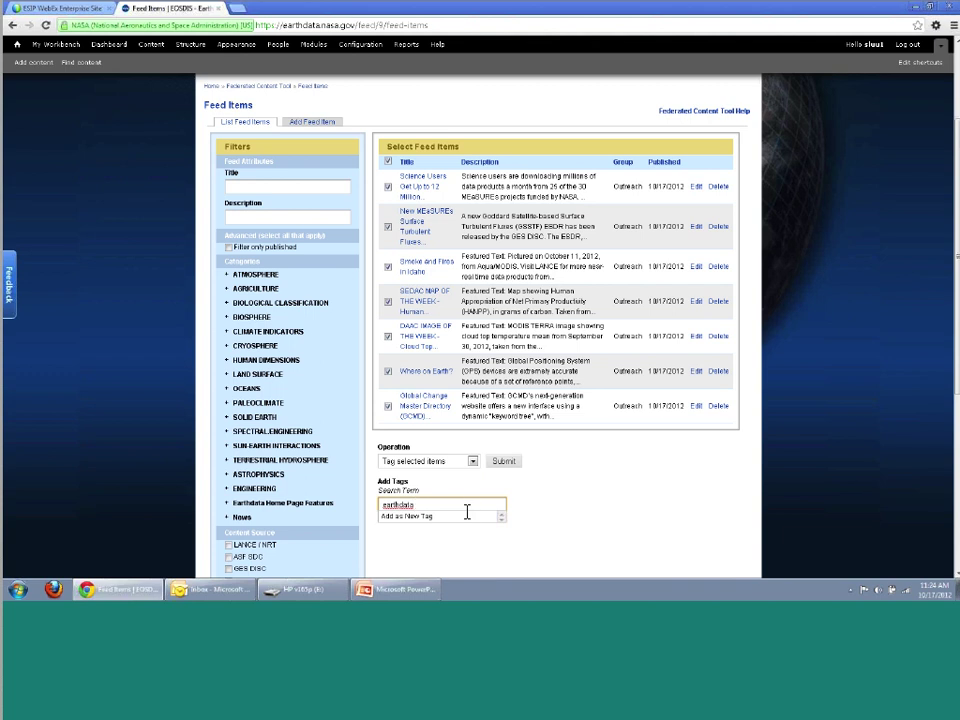
text( home)
click(472, 521)
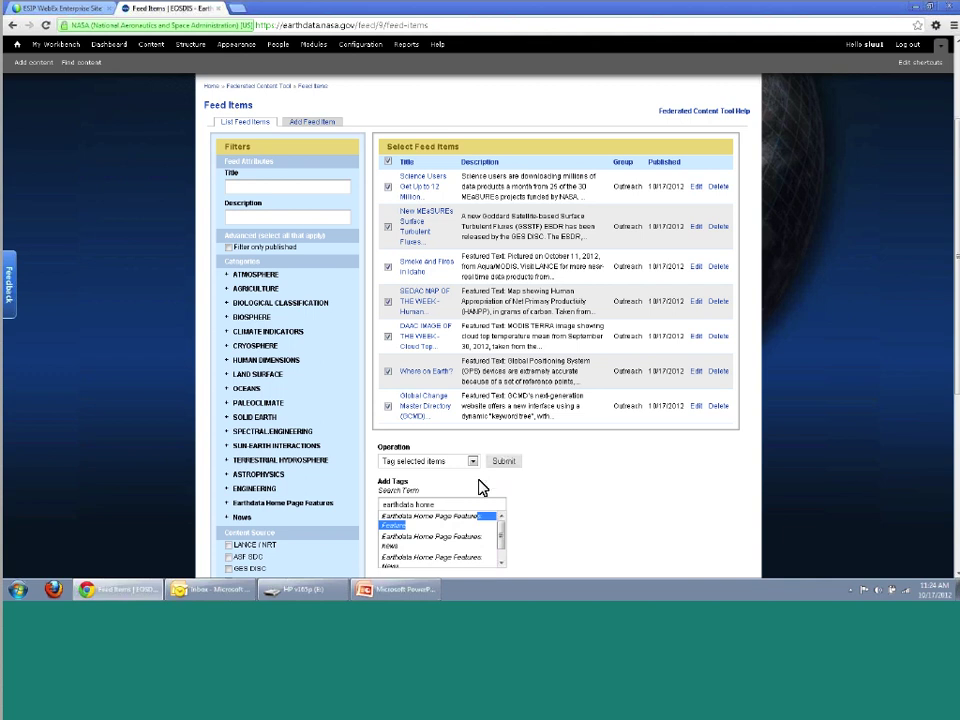
click(480, 520)
click(433, 519)
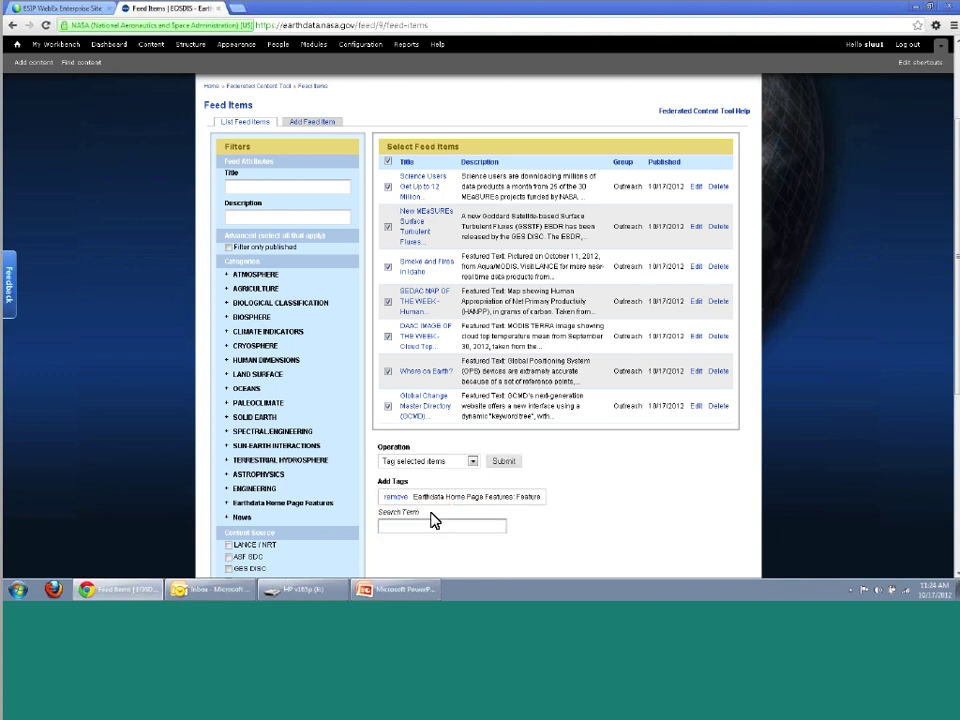
Submit the tagging for all selected items, then return to the feeds list and begin adding a new feed
click(510, 464)
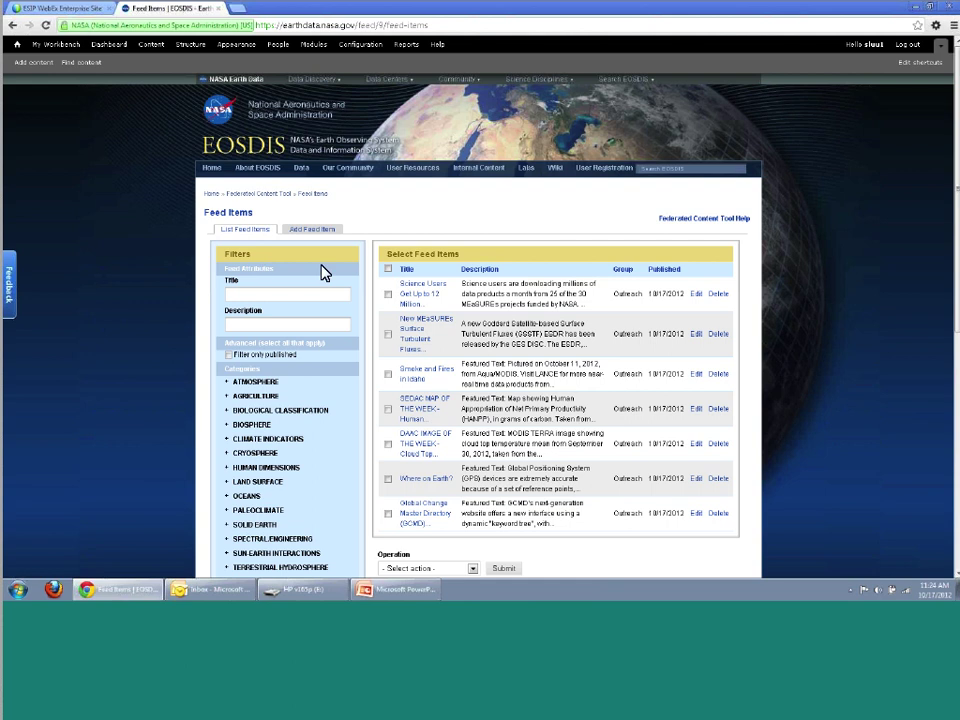
click(257, 204)
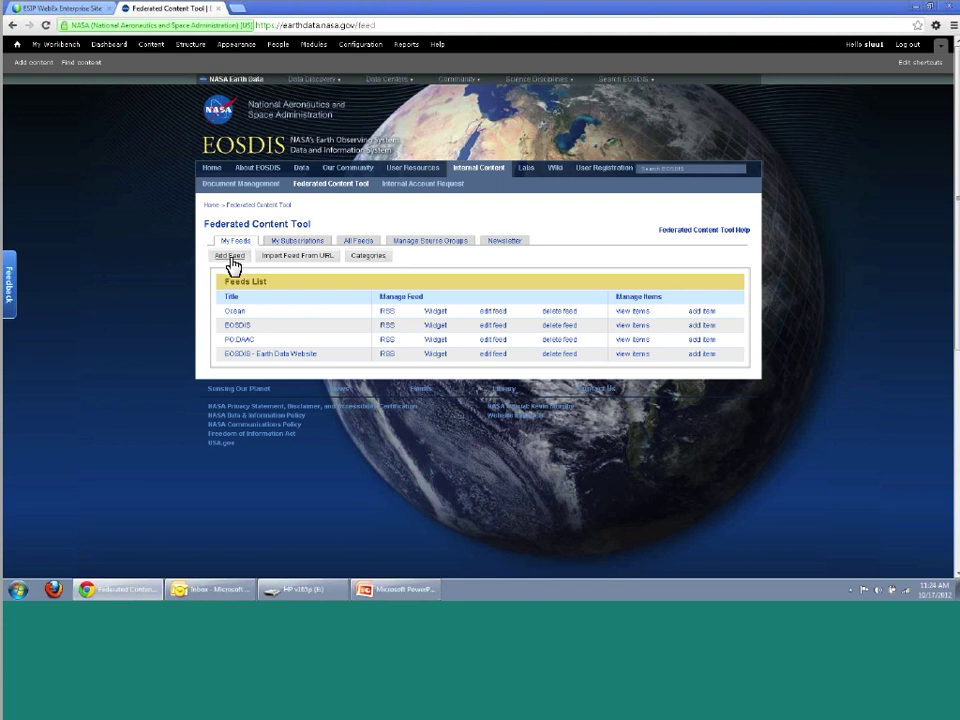
click(231, 257)
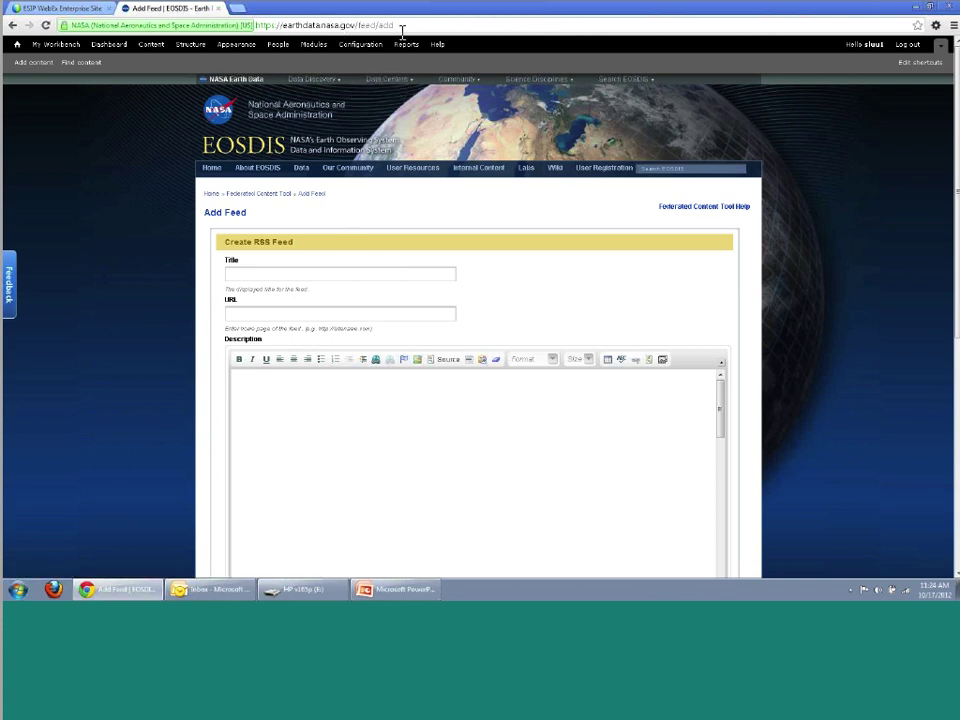
Load earthdata.nasa.gov in a new tab and go to the CDDIS data center's What's New page
click(238, 10)
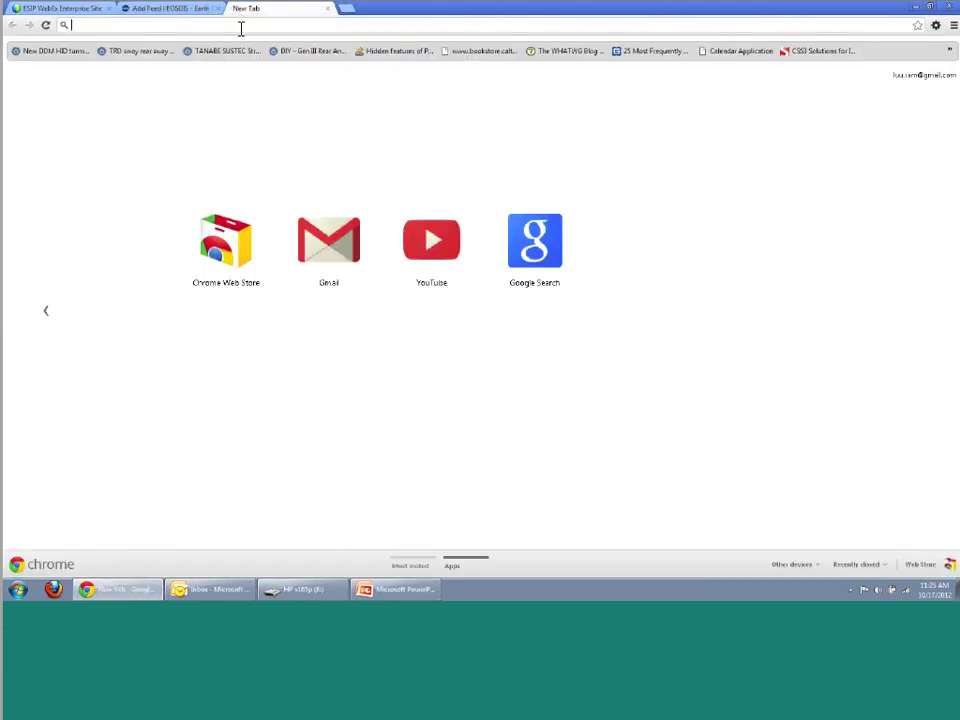
text(earthdata.nasa.gov)
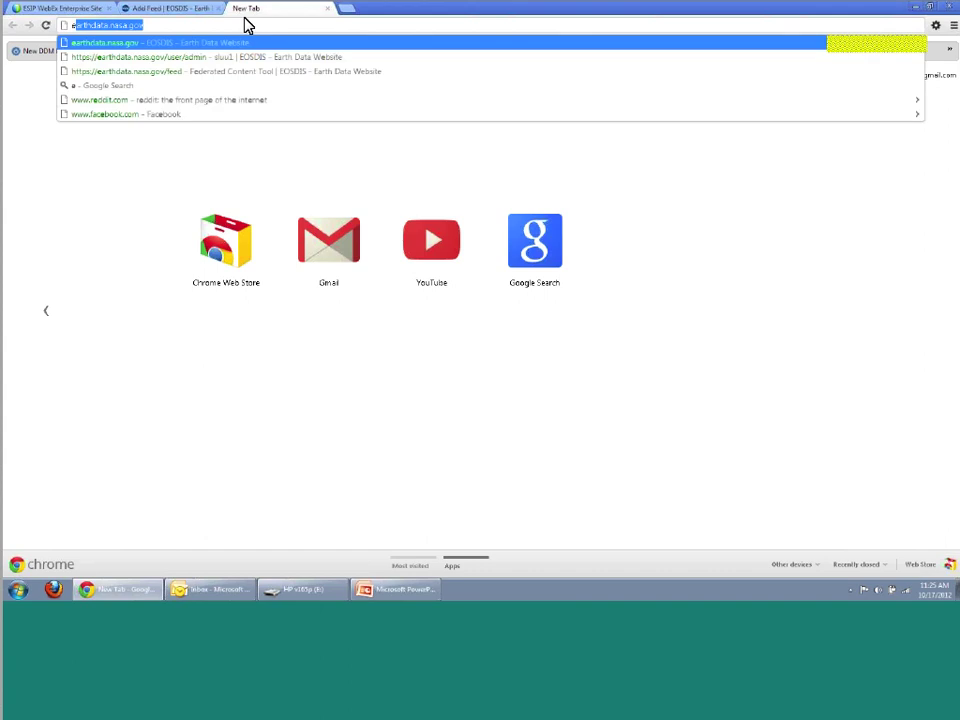
click(237, 25)
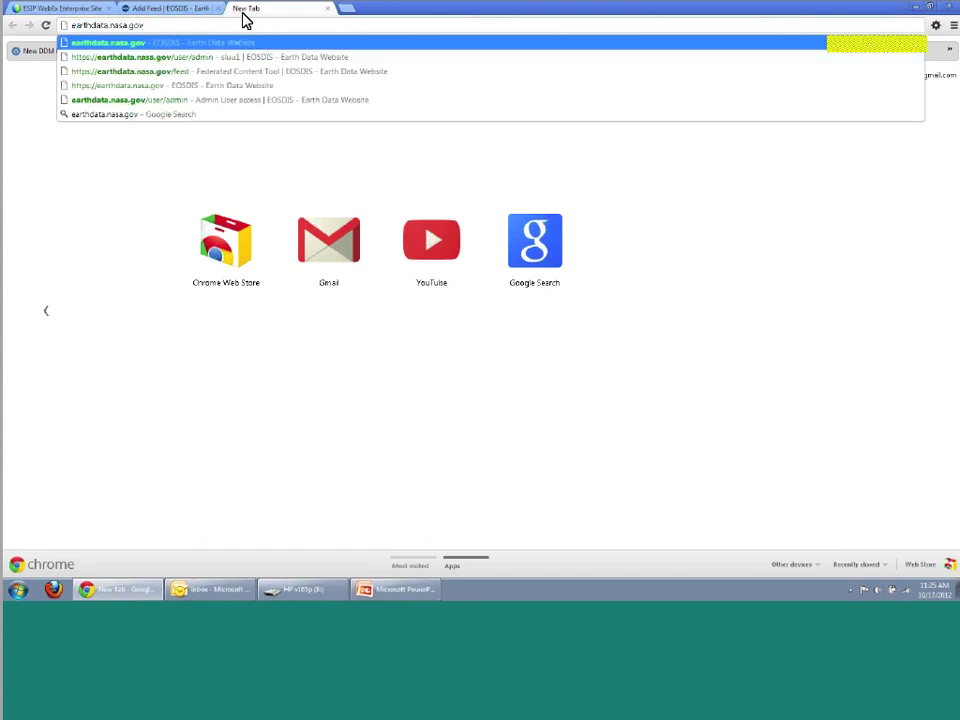
key(Return)
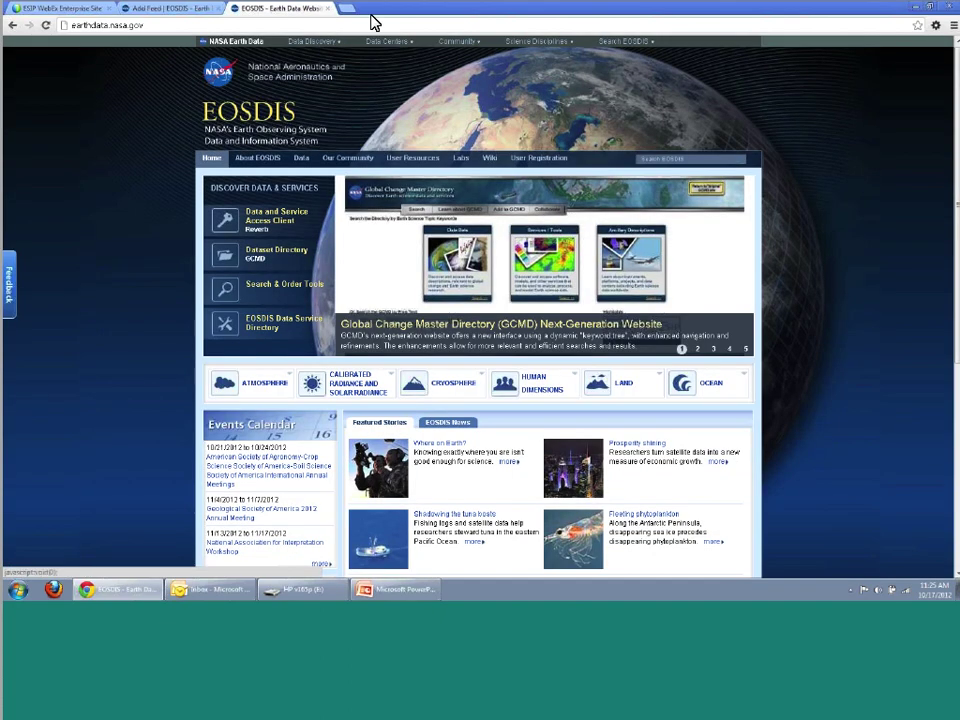
click(400, 47)
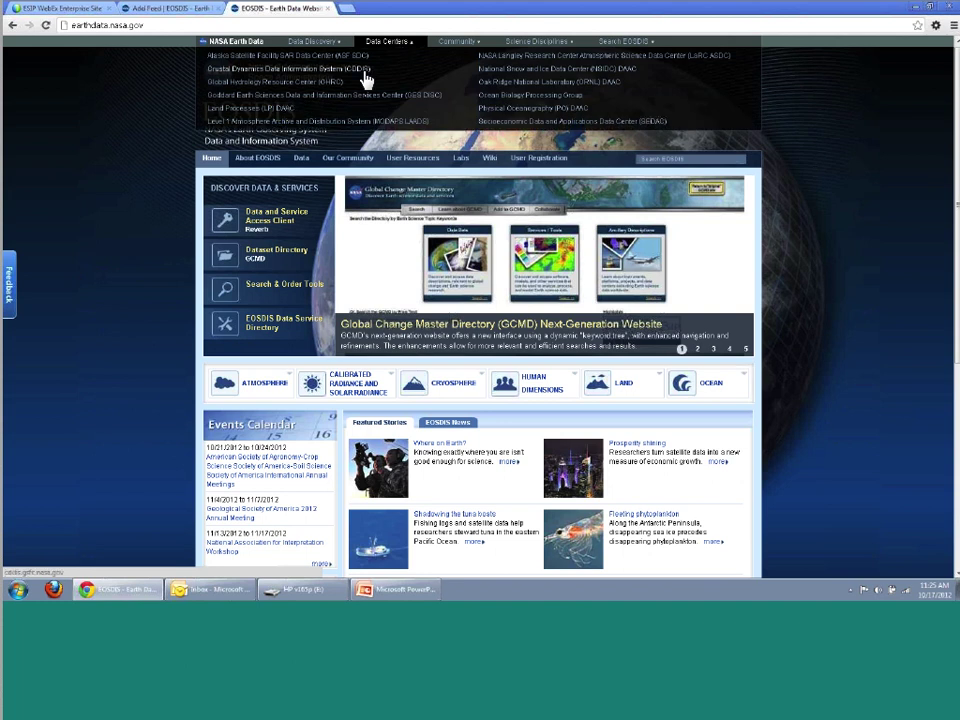
click(364, 79)
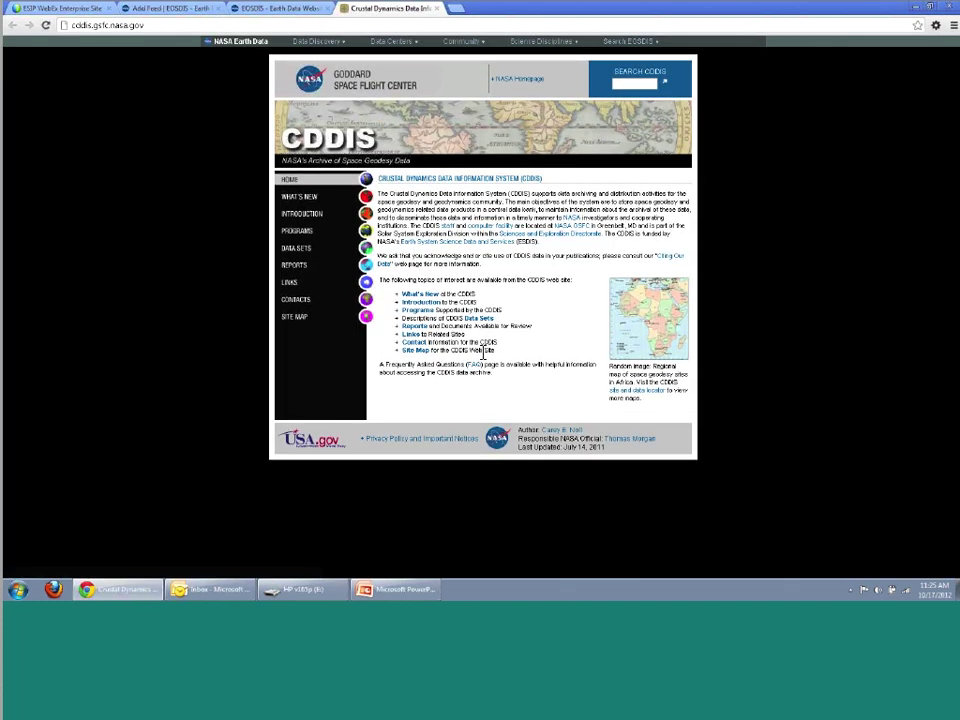
click(416, 295)
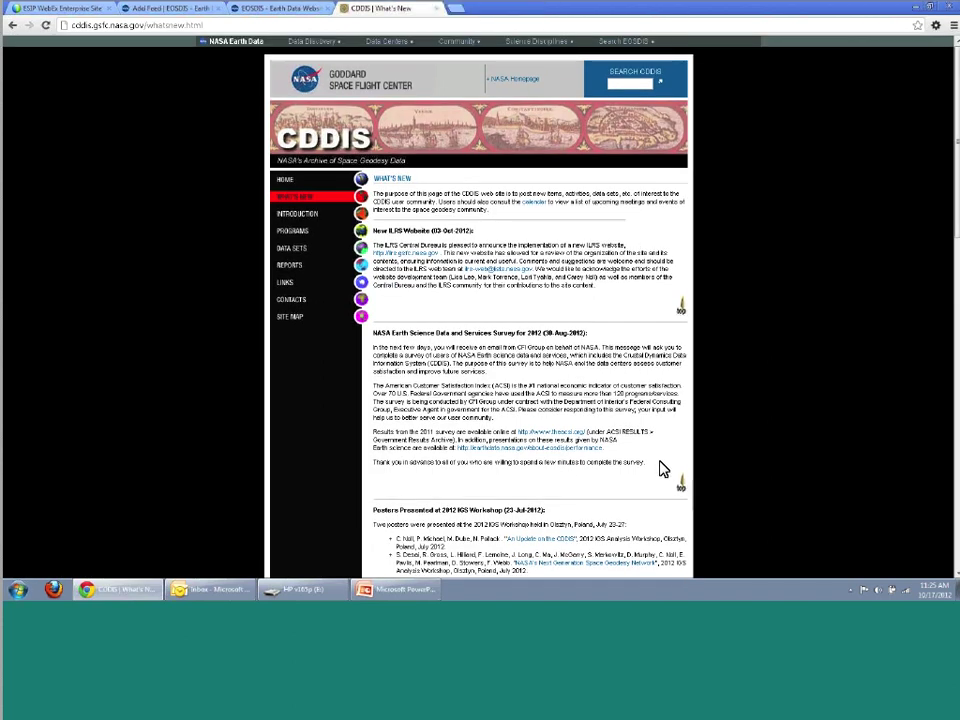
Copy the NASA Earth Science Data and Services Survey announcement text from the page
drag(645, 465, 377, 336)
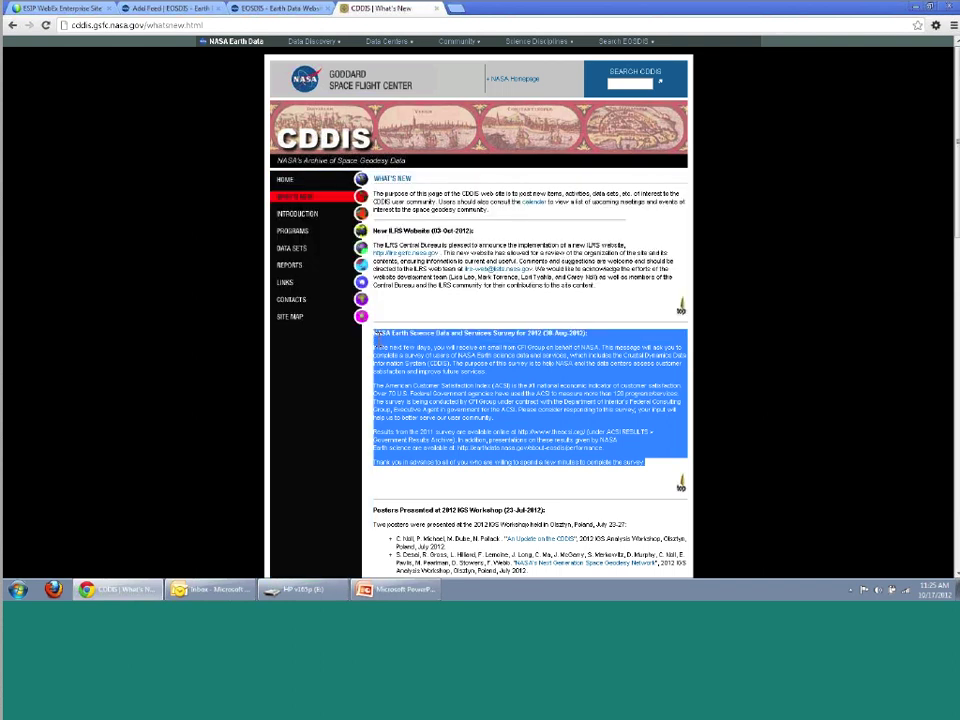
right_click(377, 344)
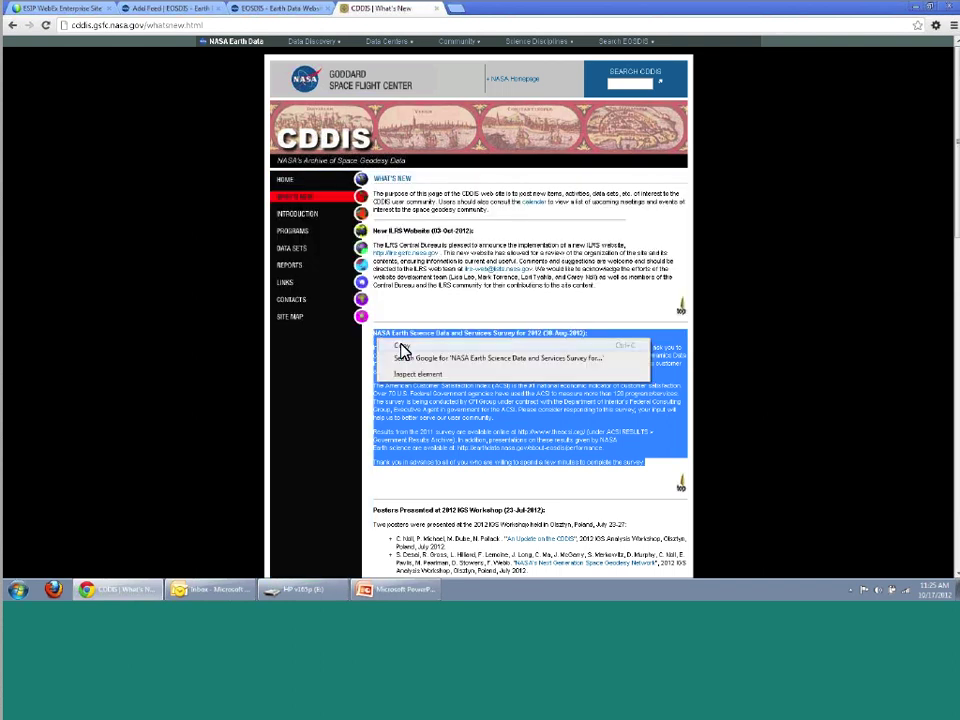
click(401, 346)
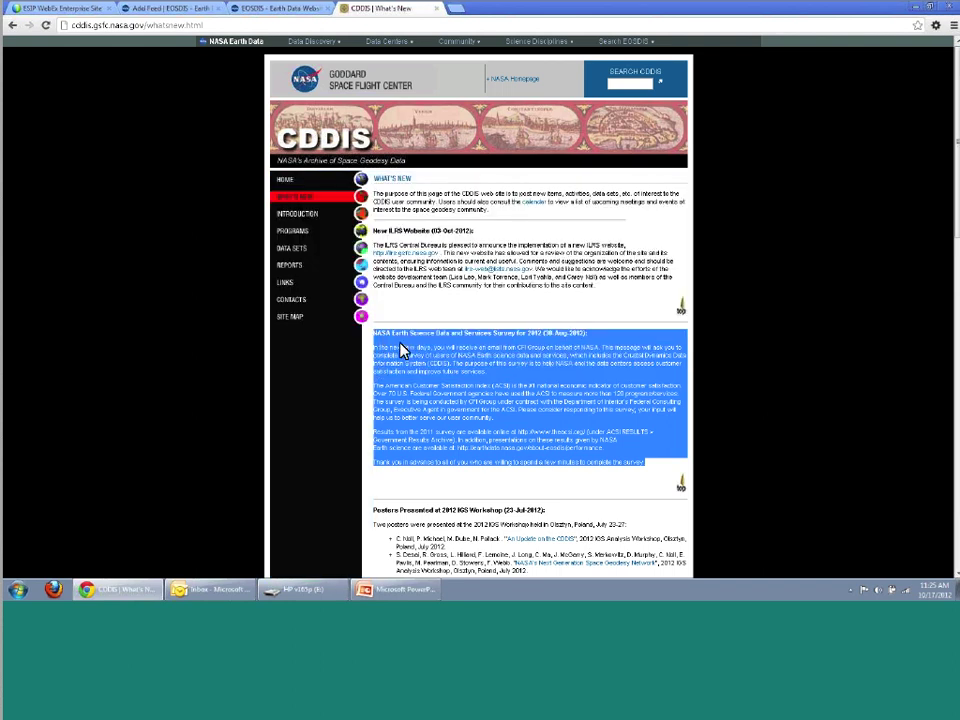
click(278, 14)
Fill in the Add Feed form with title 'CDDIS RSS' and its URL, then save the feed
click(200, 10)
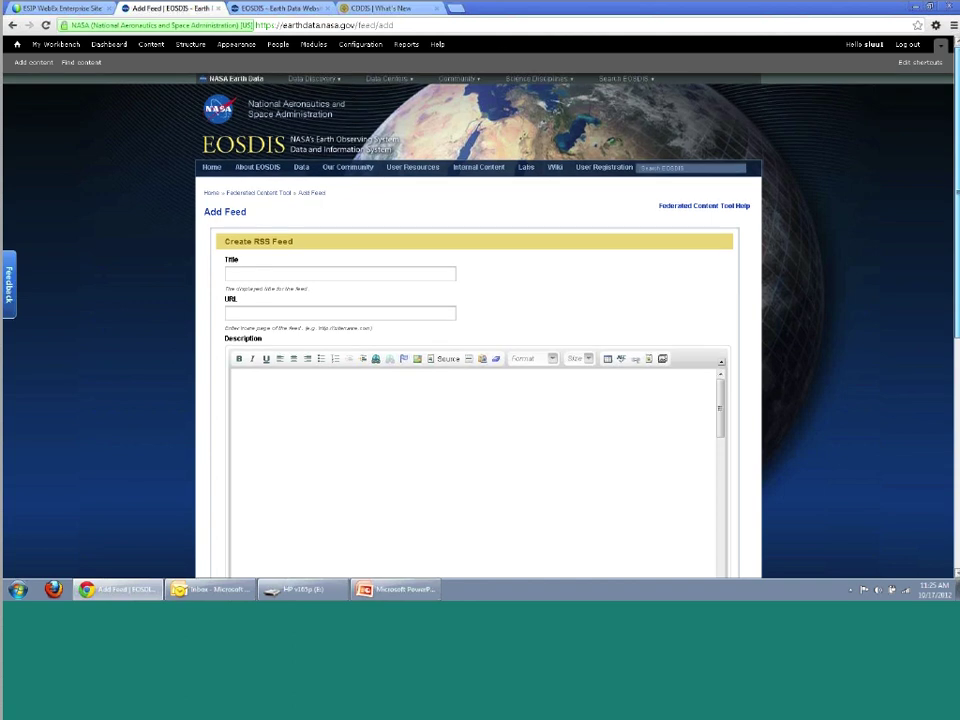
scroll(183, 266, down, 1)
click(252, 244)
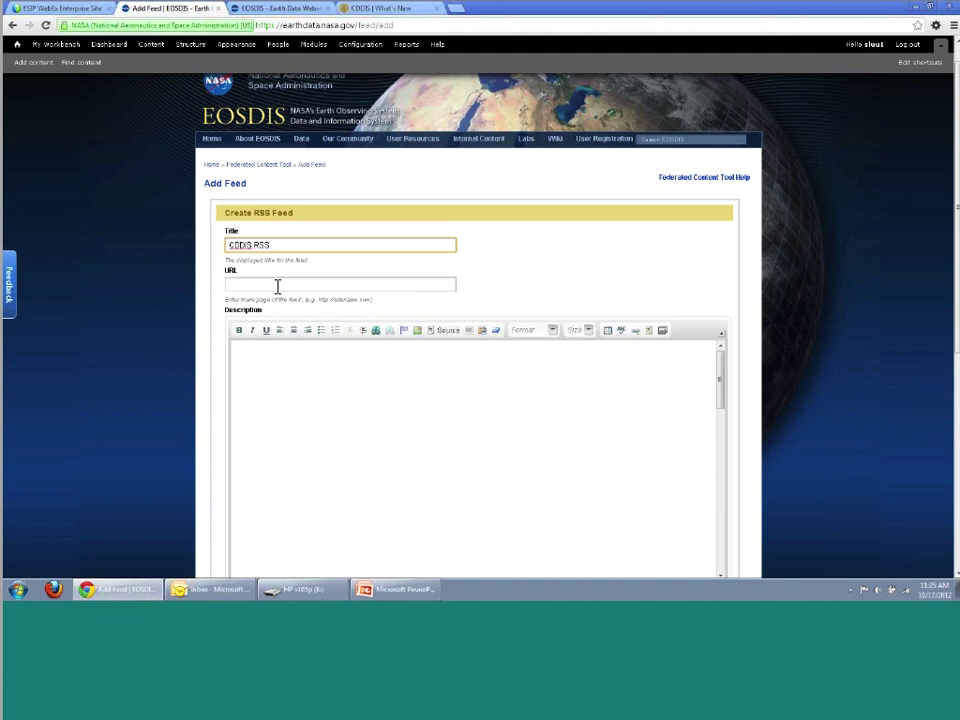
click(279, 287)
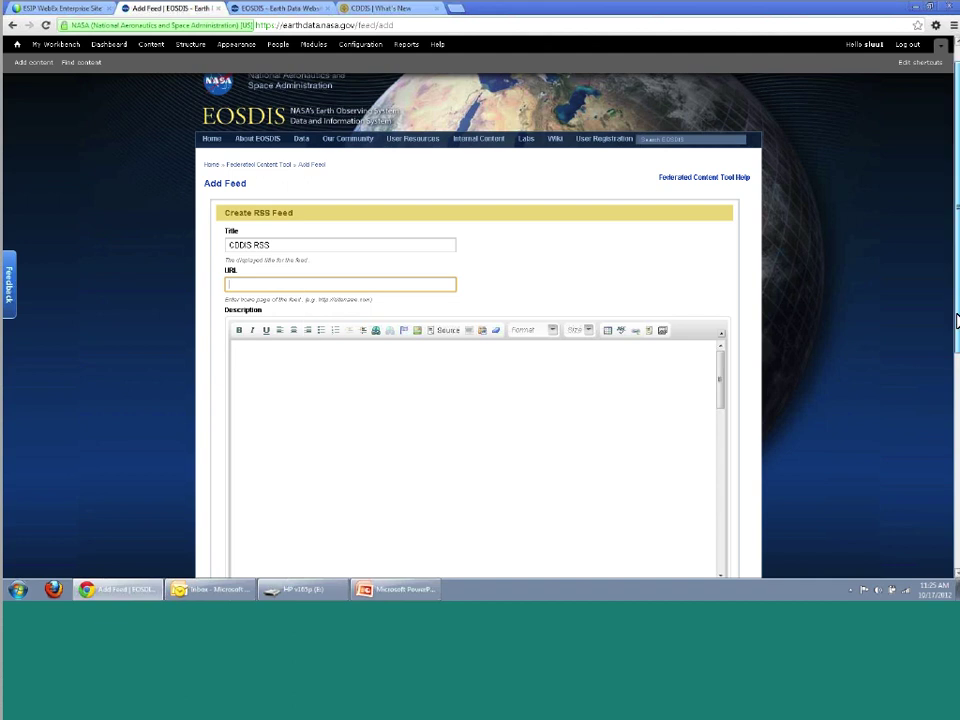
scroll(955, 320, down, 5)
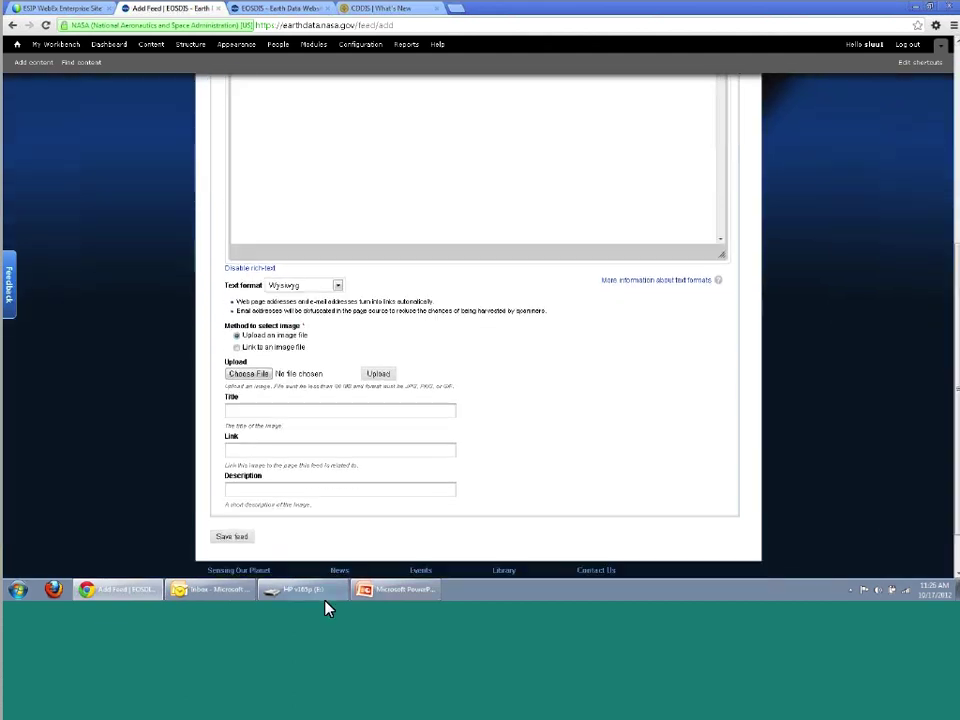
click(232, 537)
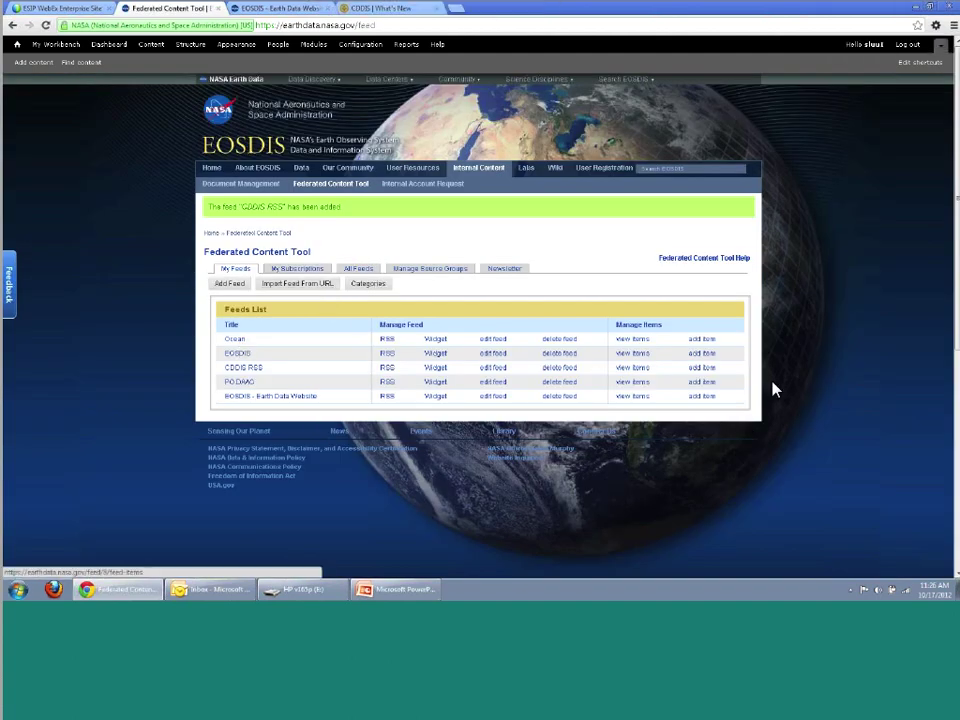
Start a new CDDIS RSS feed item and paste the survey announcement into its Description
click(632, 368)
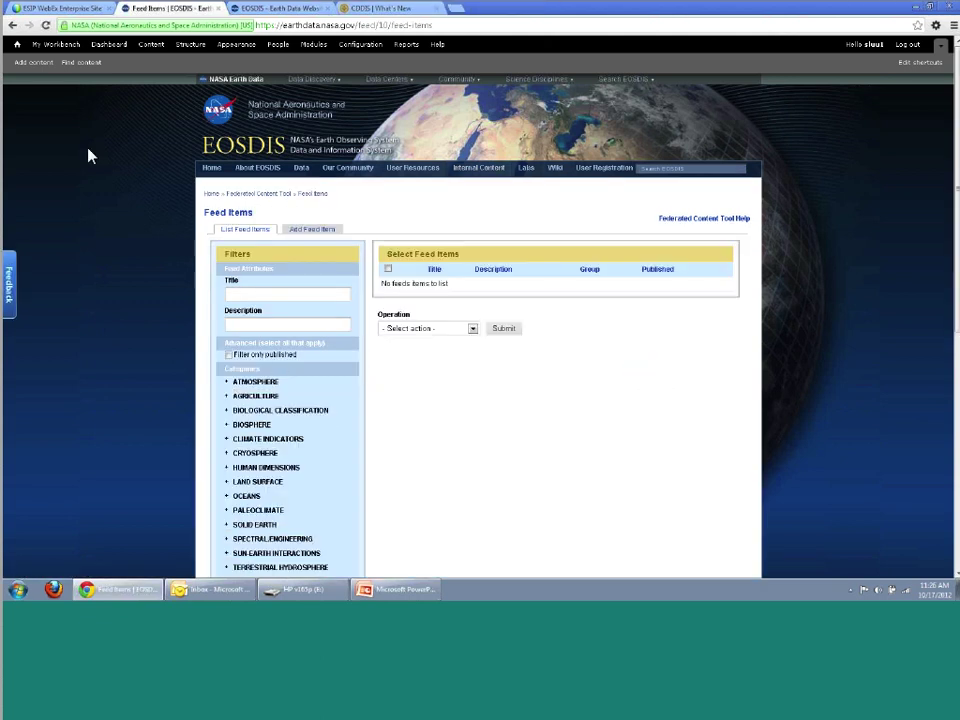
click(244, 201)
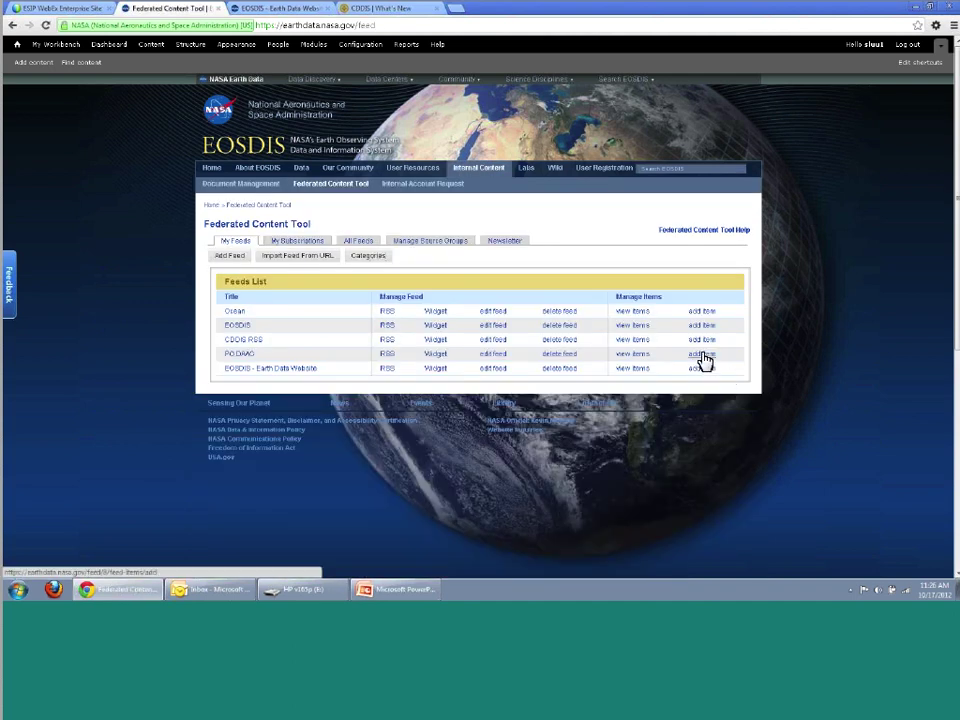
click(704, 347)
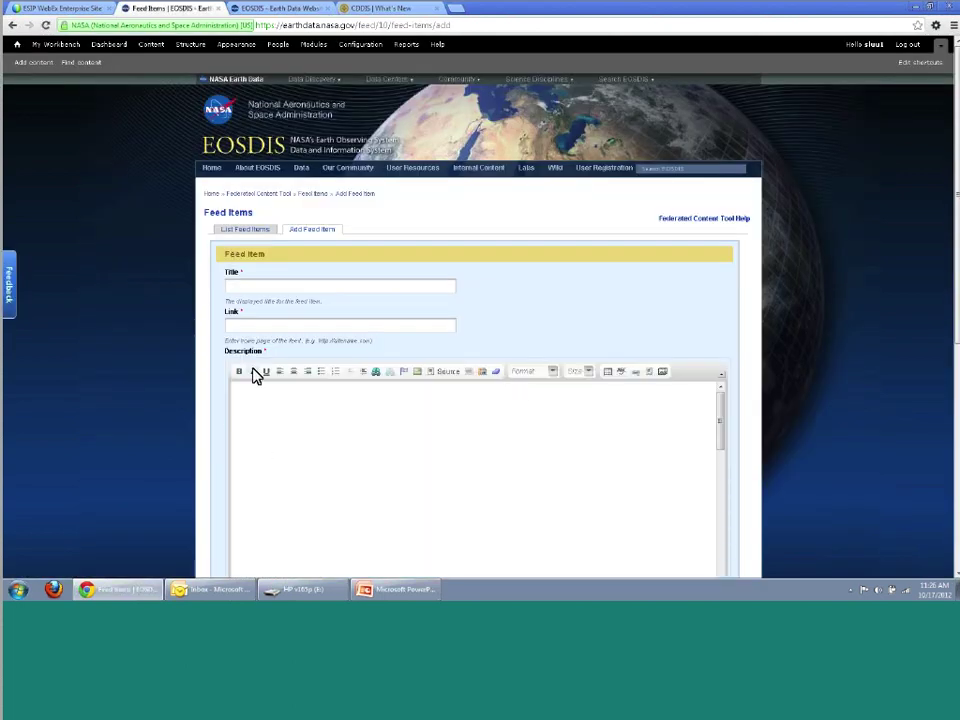
click(247, 393)
key(ctrl+v)
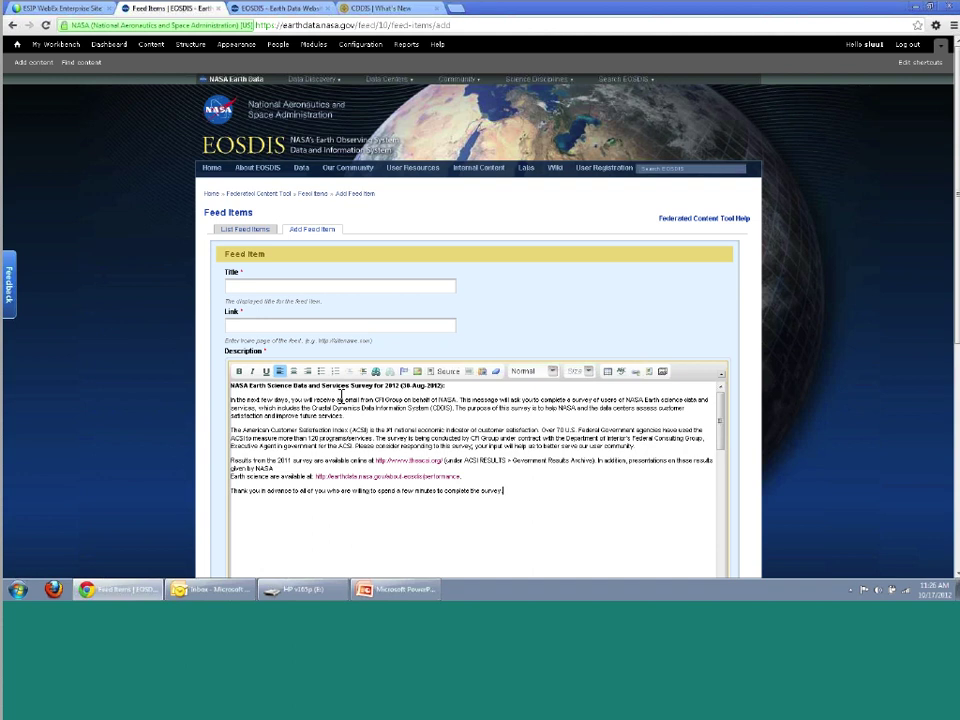
Move the survey's heading line out of the description and into the item Title
drag(456, 388, 228, 389)
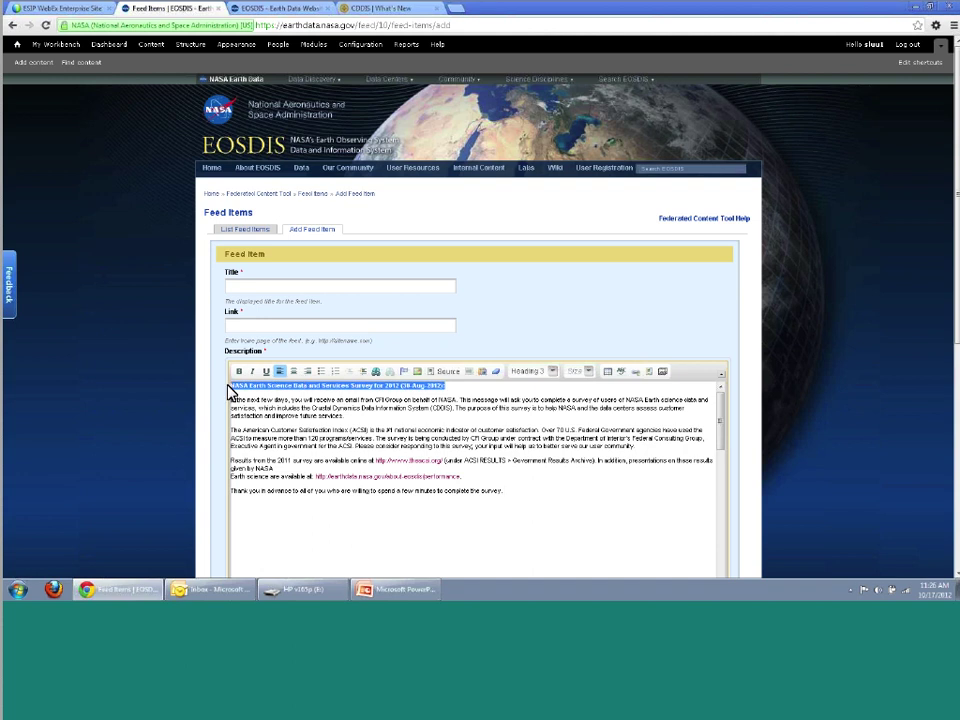
key(ctrl+x)
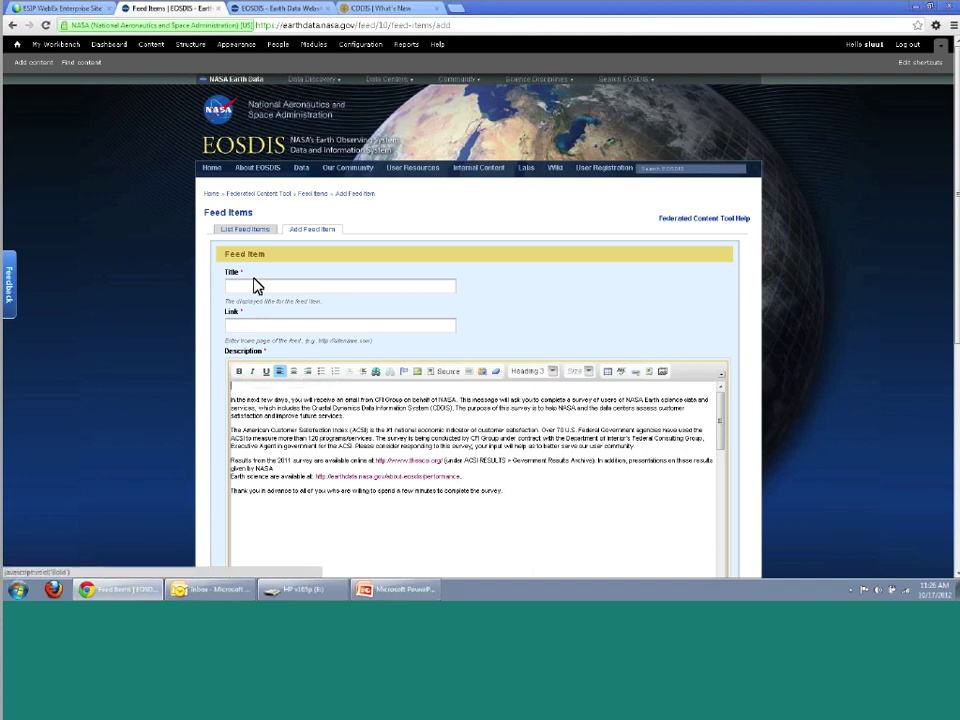
click(260, 288)
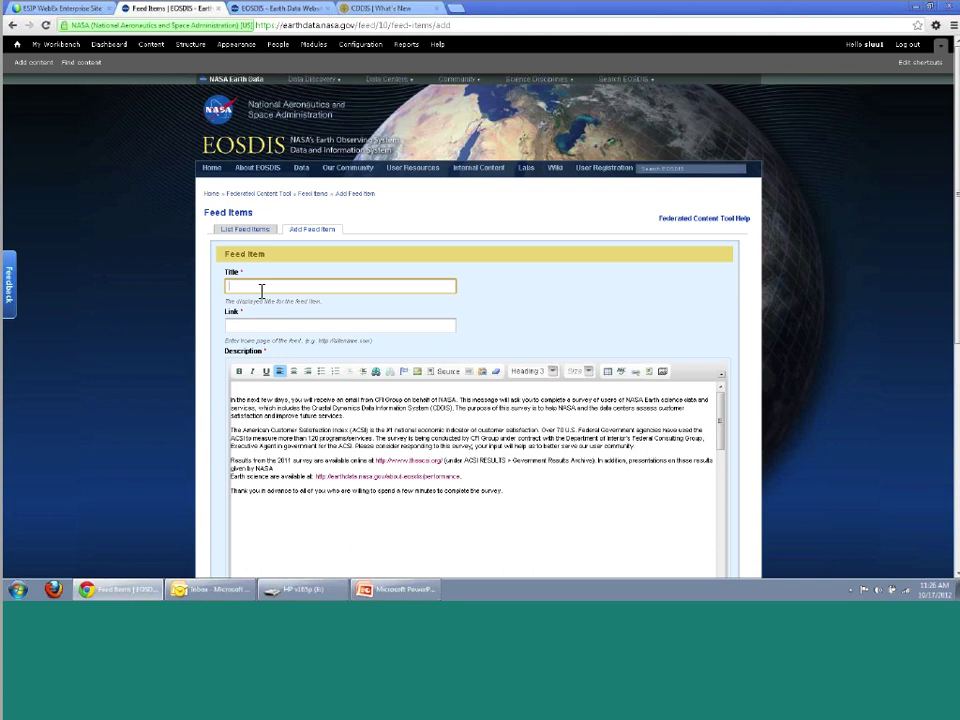
key(ctrl+v)
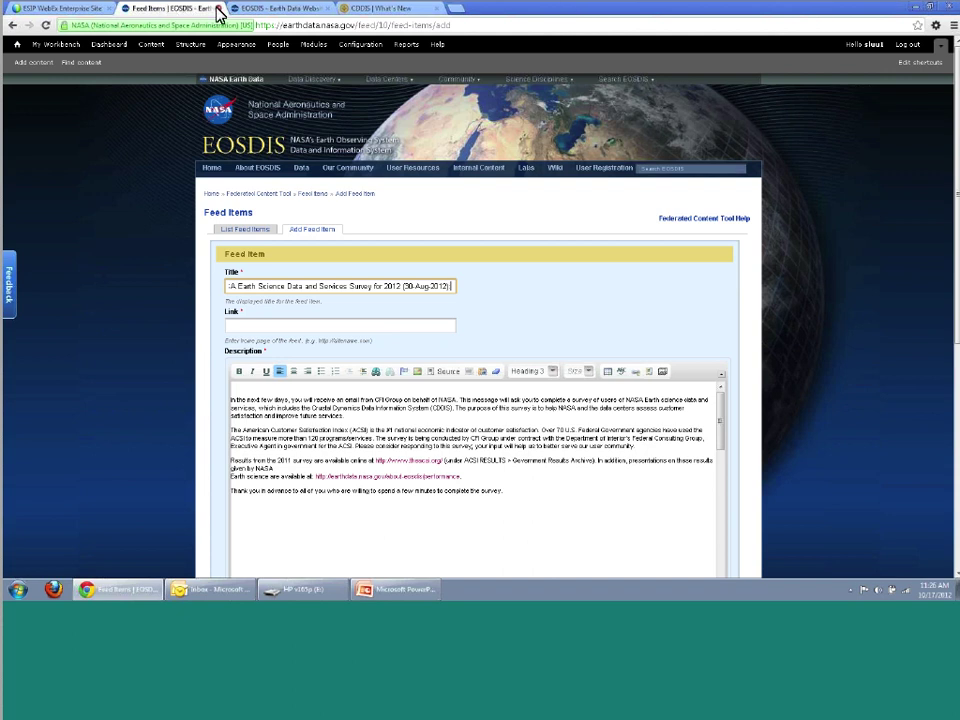
Copy the CDDIS What's New page URL from the address bar and return to the item form
click(380, 8)
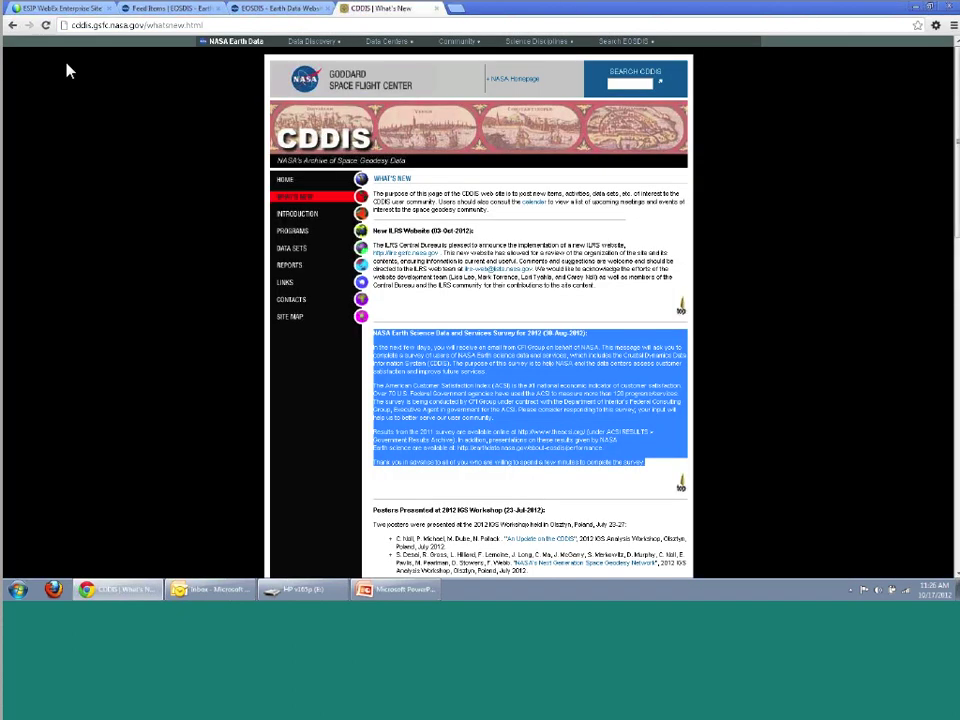
click(218, 25)
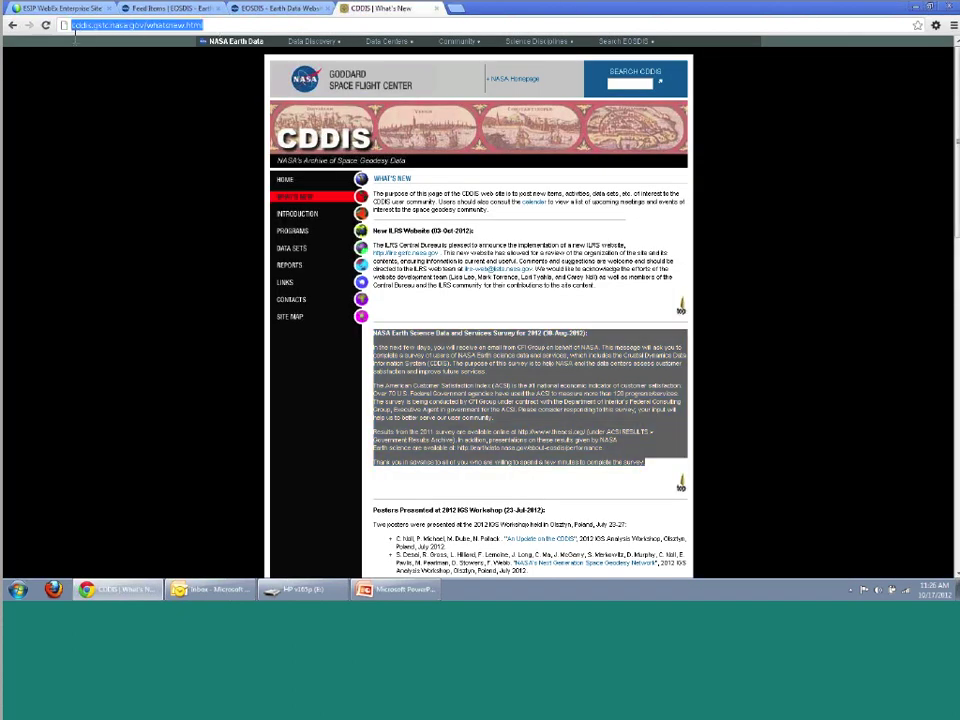
right_click(82, 27)
click(105, 61)
click(158, 10)
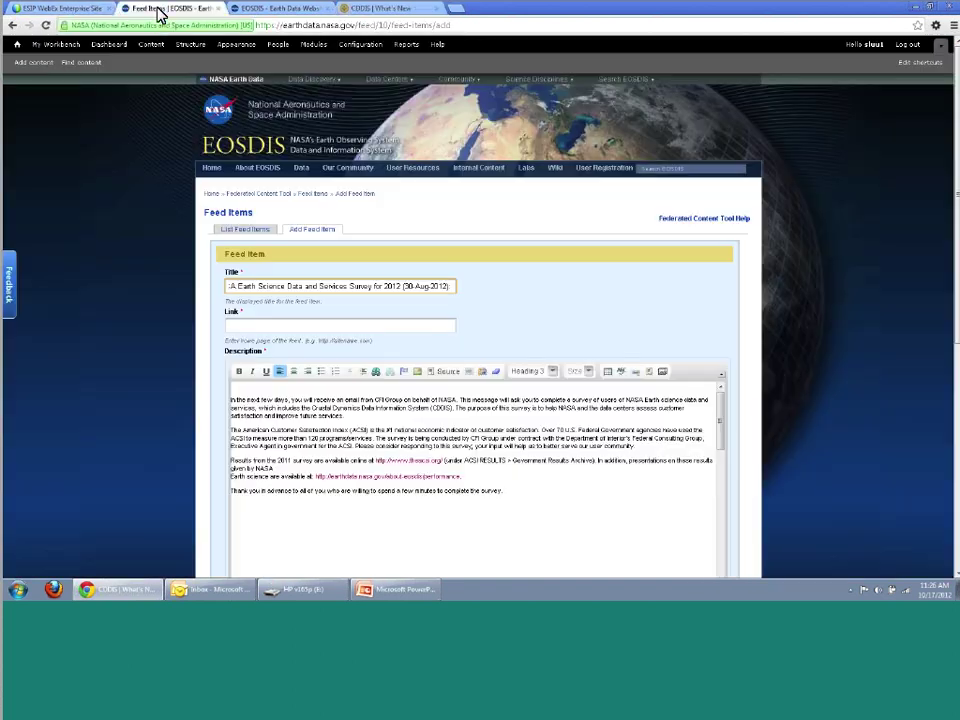
Paste the CDDIS What's New URL as the item's Link and save the feed item
click(338, 326)
key(ctrl+v)
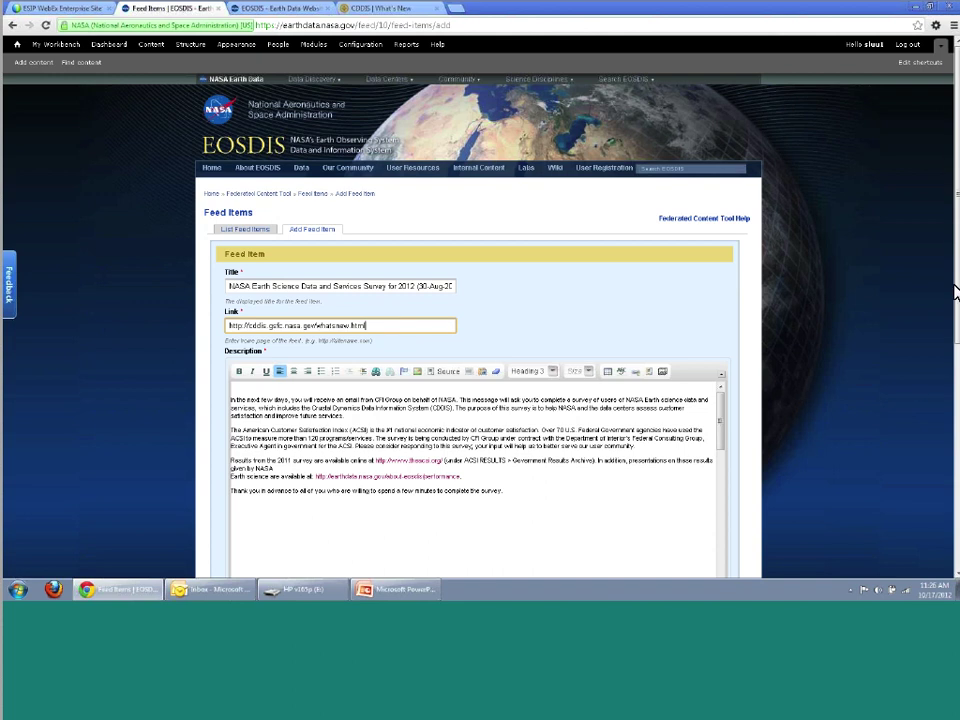
drag(955, 291, 949, 482)
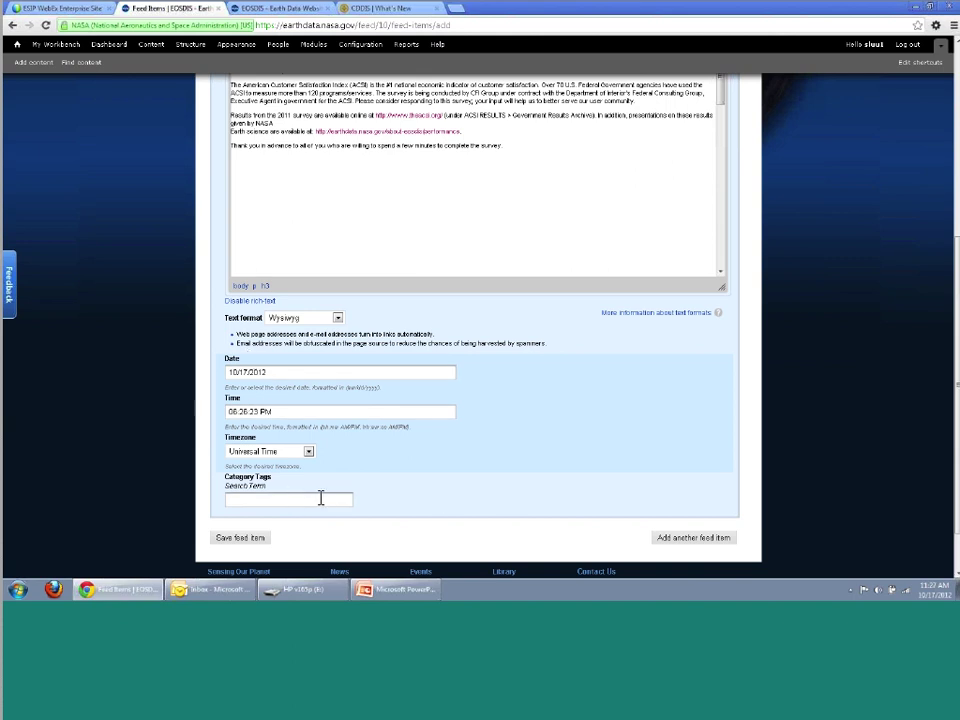
click(238, 539)
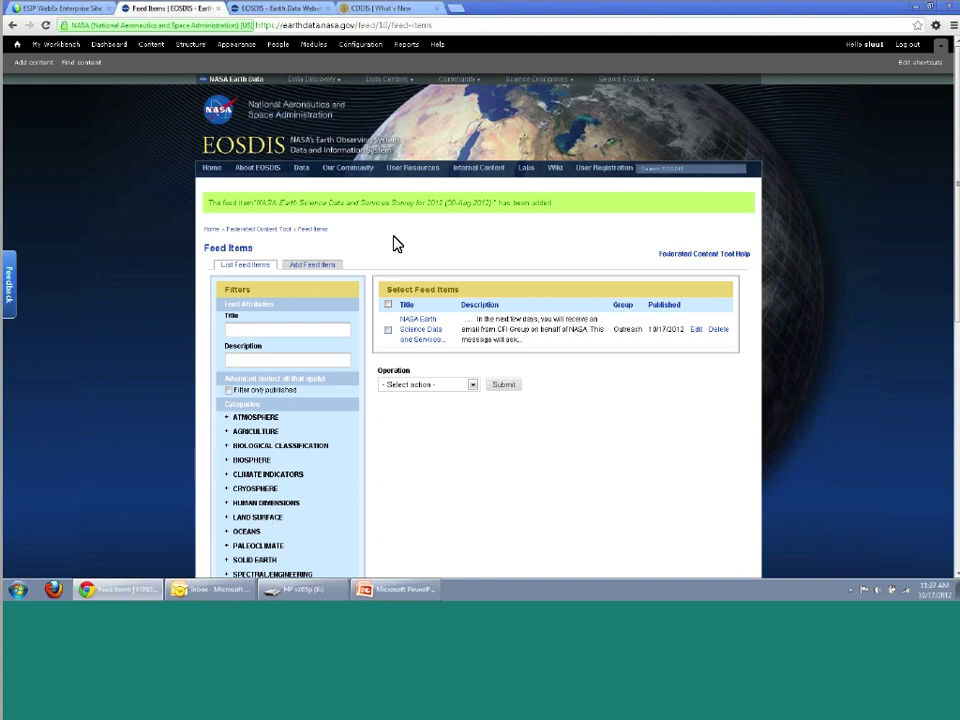
Return to the feeds list and open the CDDIS RSS feed as RSS
click(280, 229)
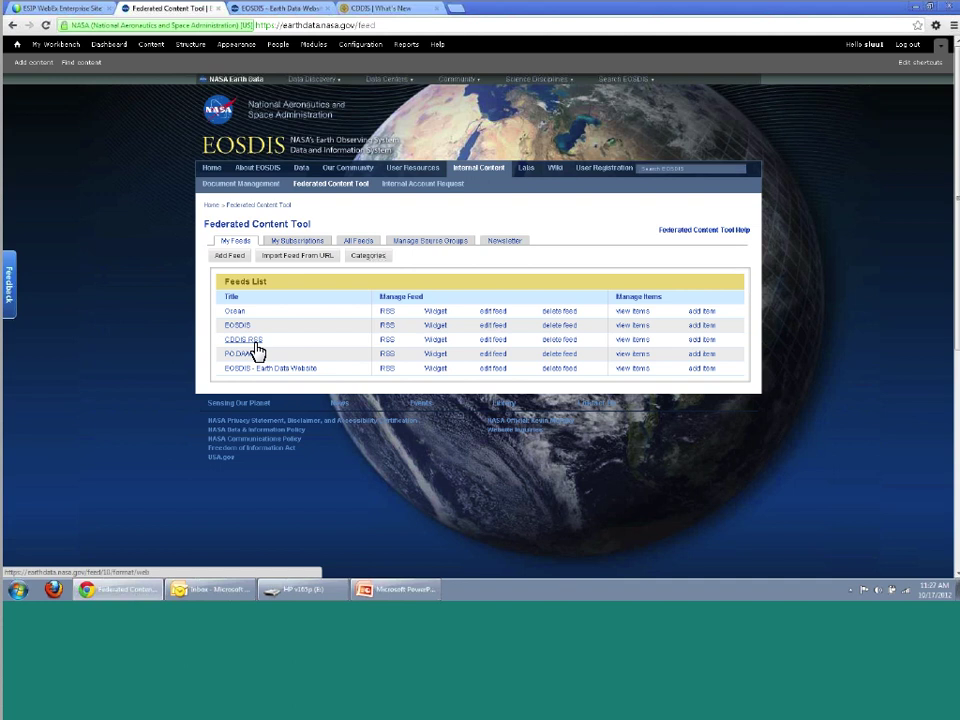
click(388, 341)
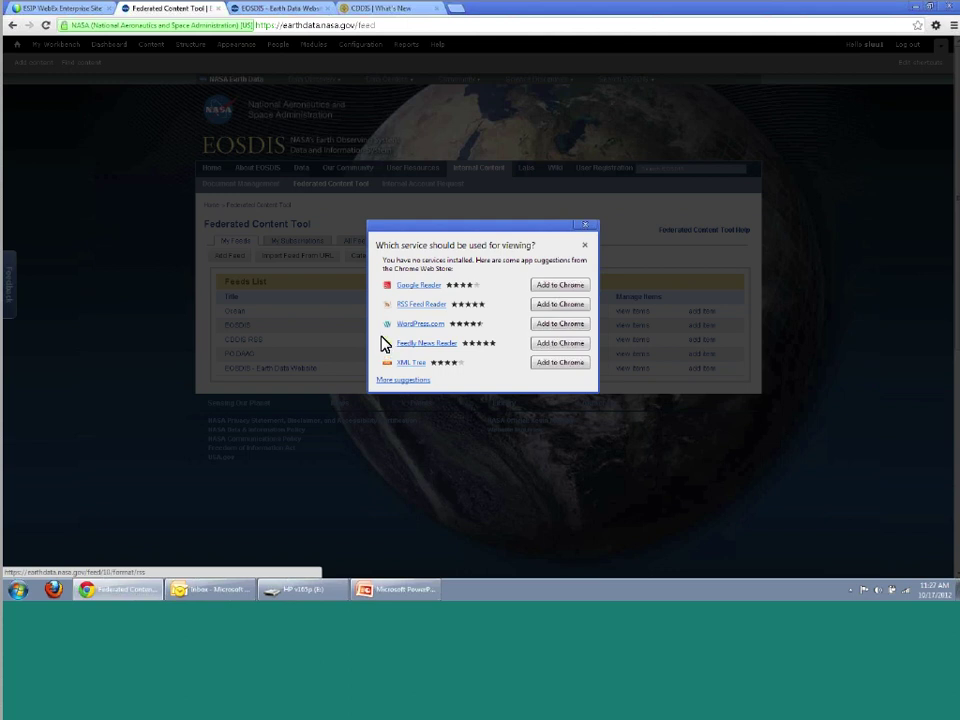
View Google Reader in the web store, then return to the tool and dismiss the viewer prompt
click(426, 287)
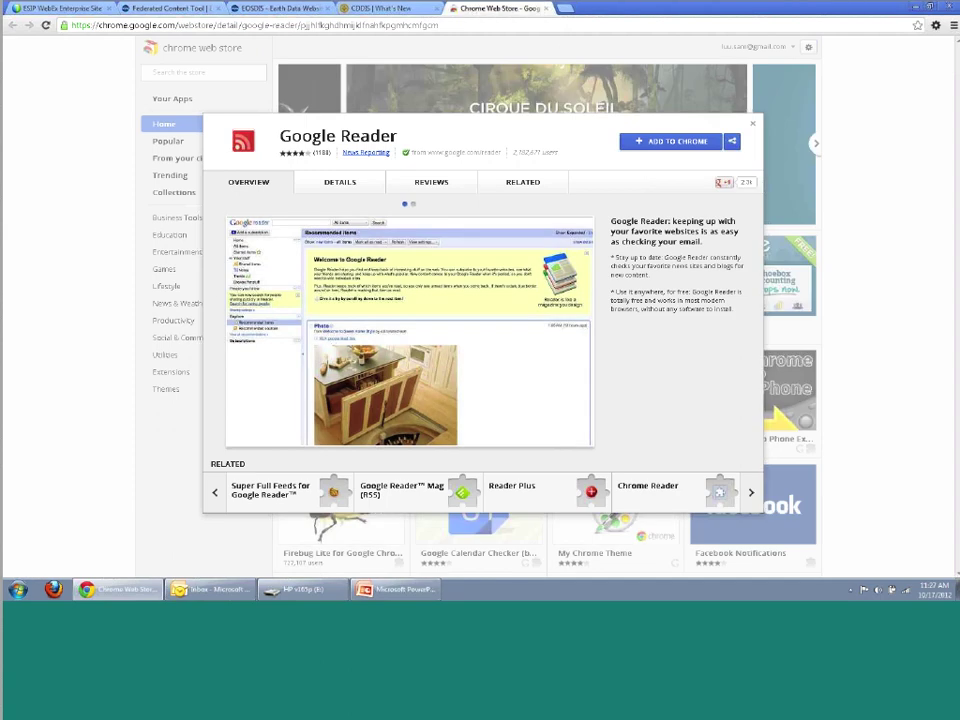
click(754, 128)
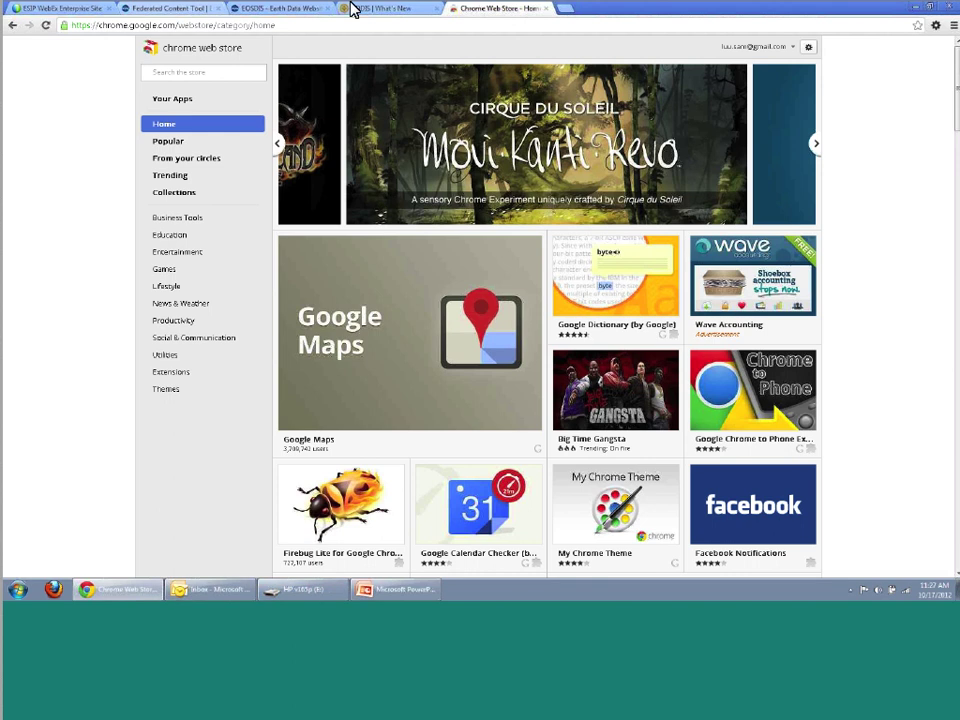
click(140, 10)
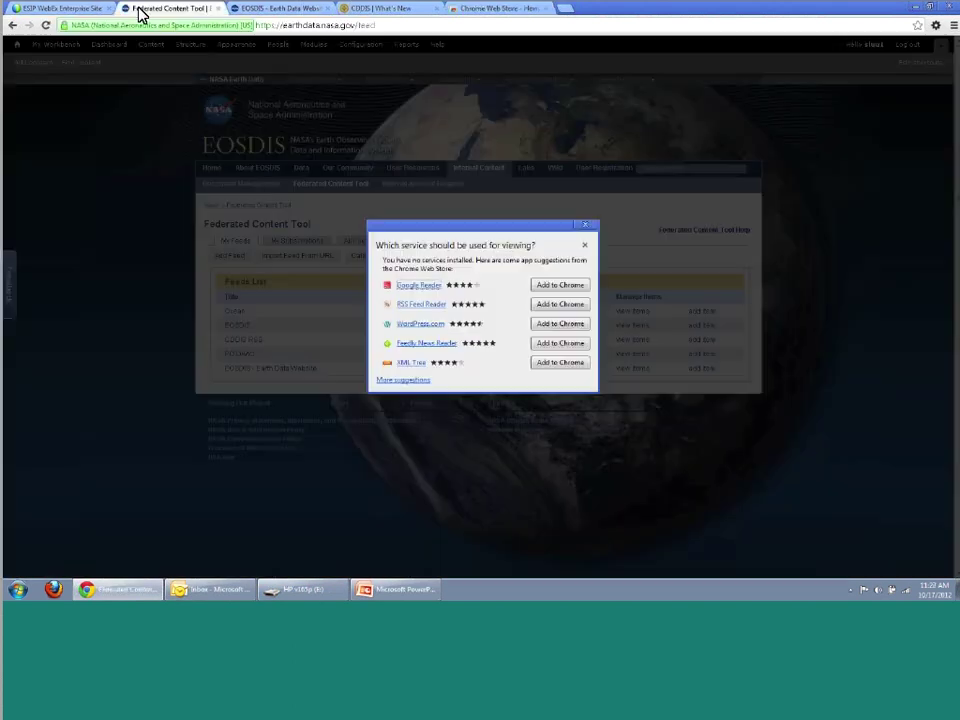
click(63, 9)
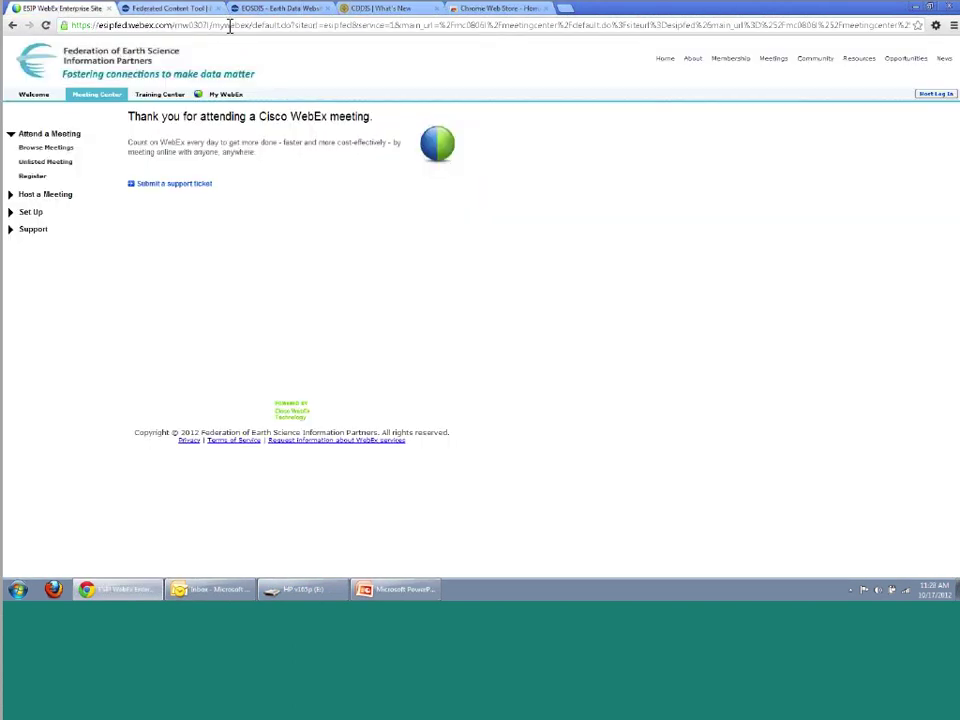
click(185, 12)
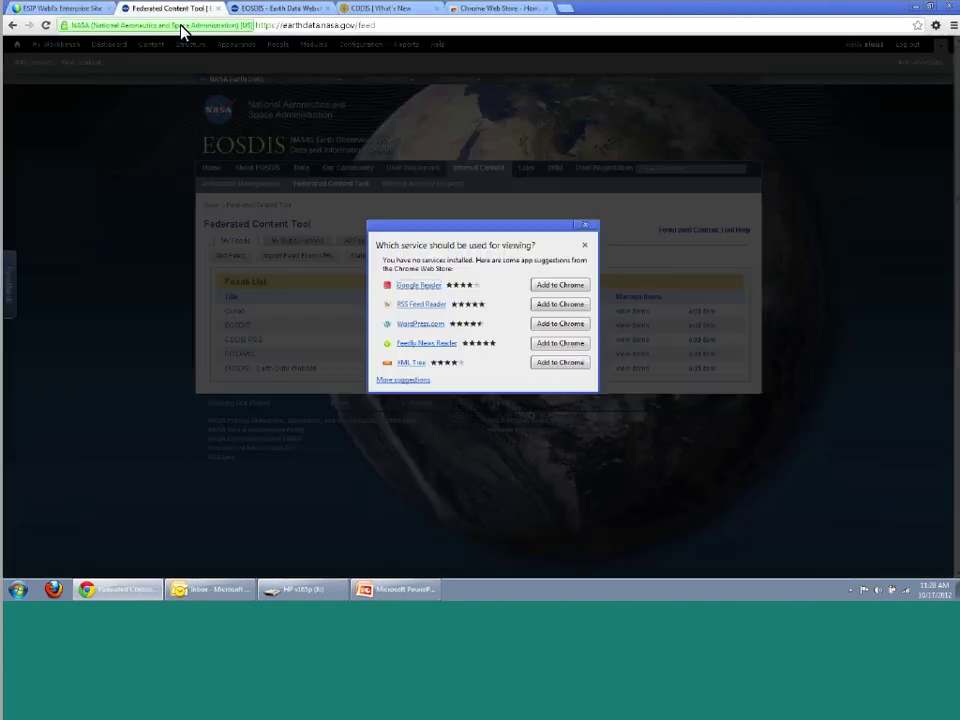
click(585, 225)
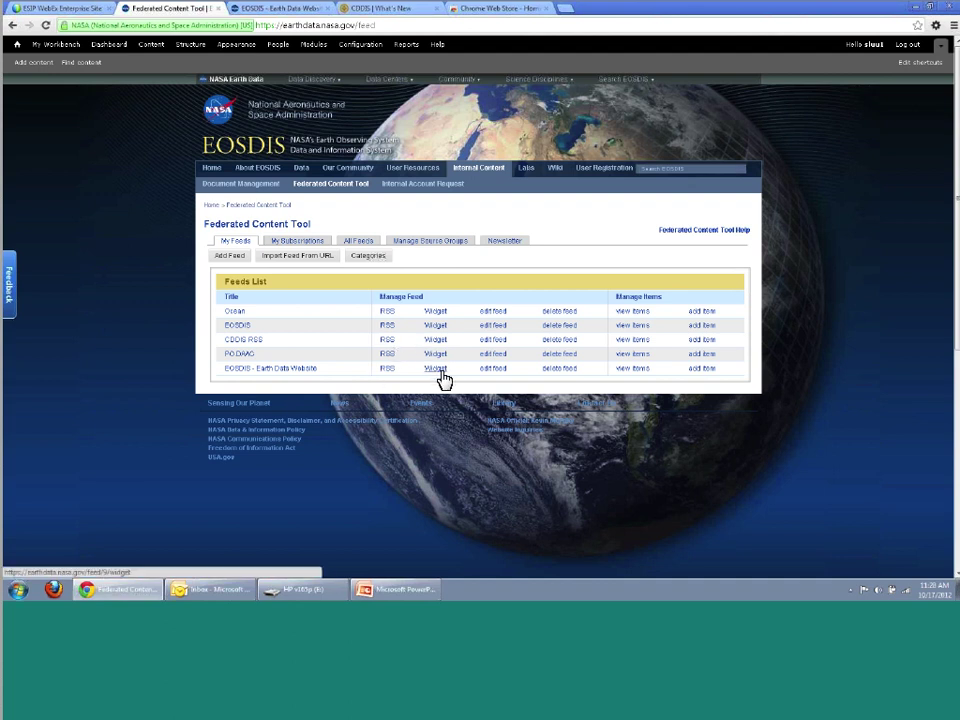
Add a widget named 'Earthdata News' for the EOSDIS - Earth Data Website feed and preview it
click(440, 370)
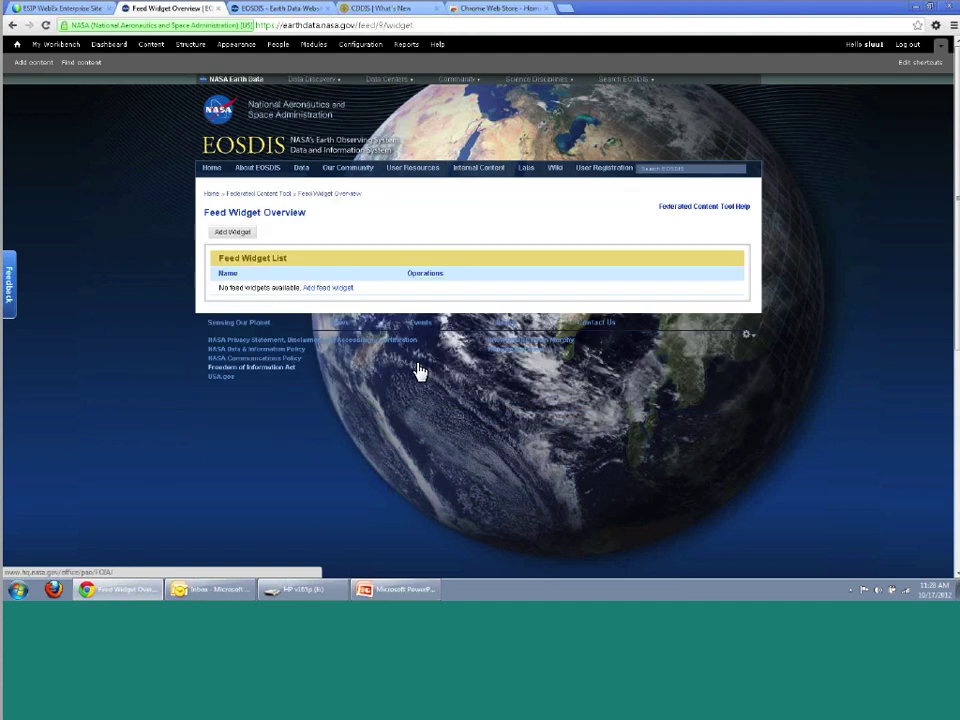
click(229, 239)
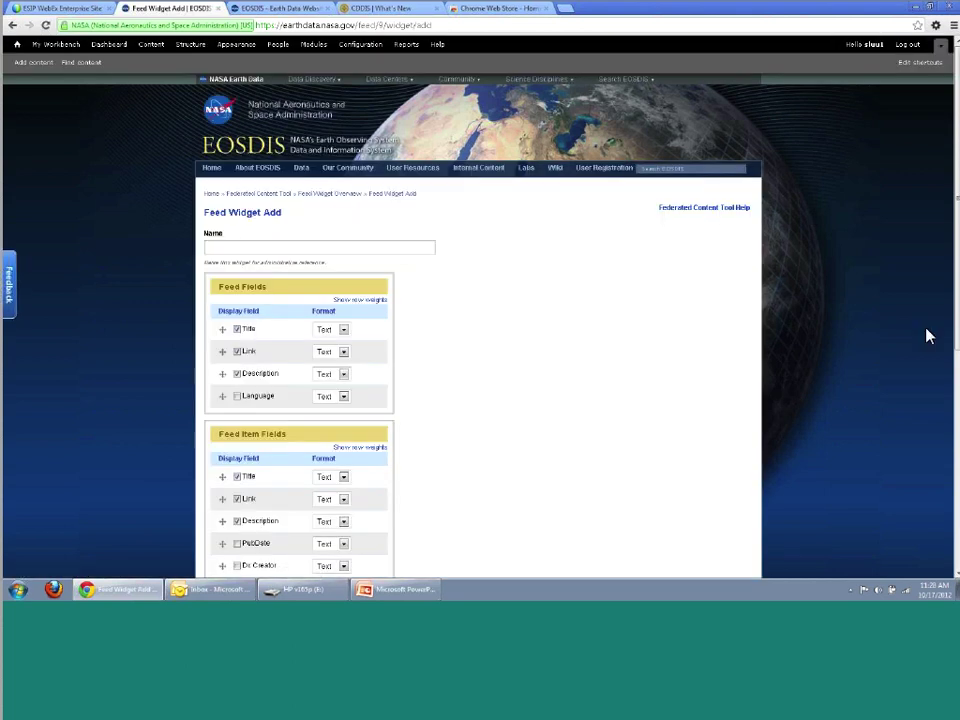
scroll(173, 153, down, 1)
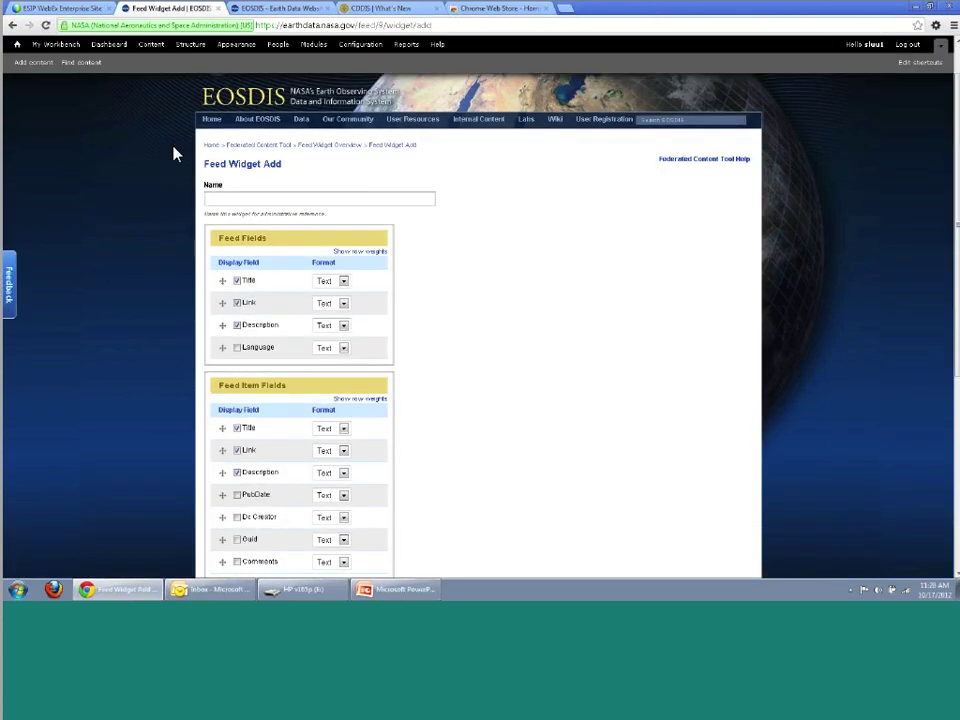
click(252, 202)
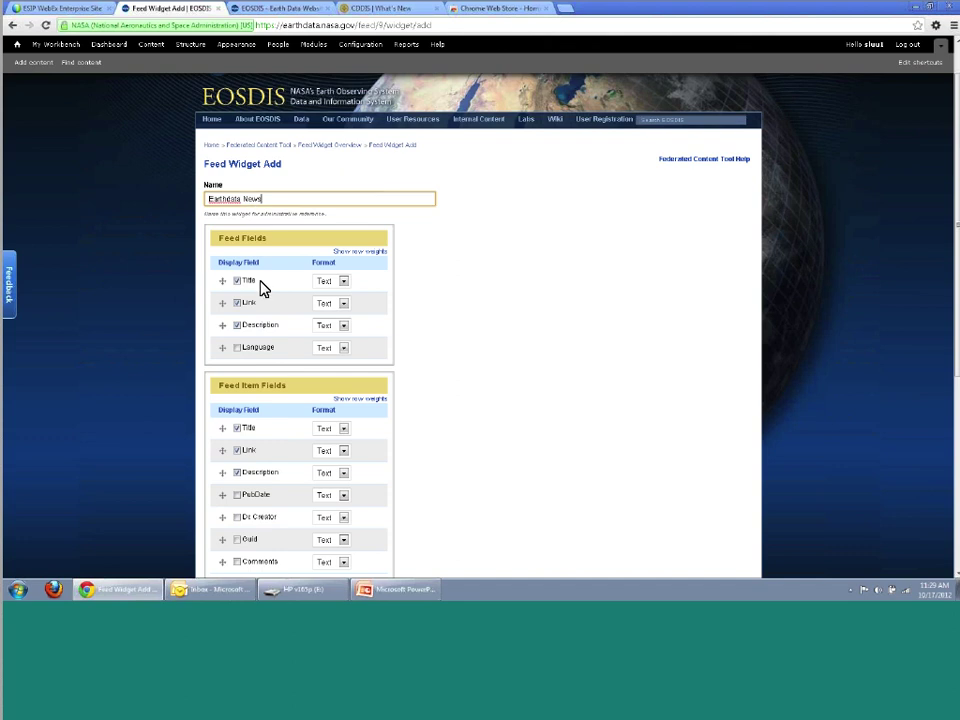
scroll(955, 280, down, 5)
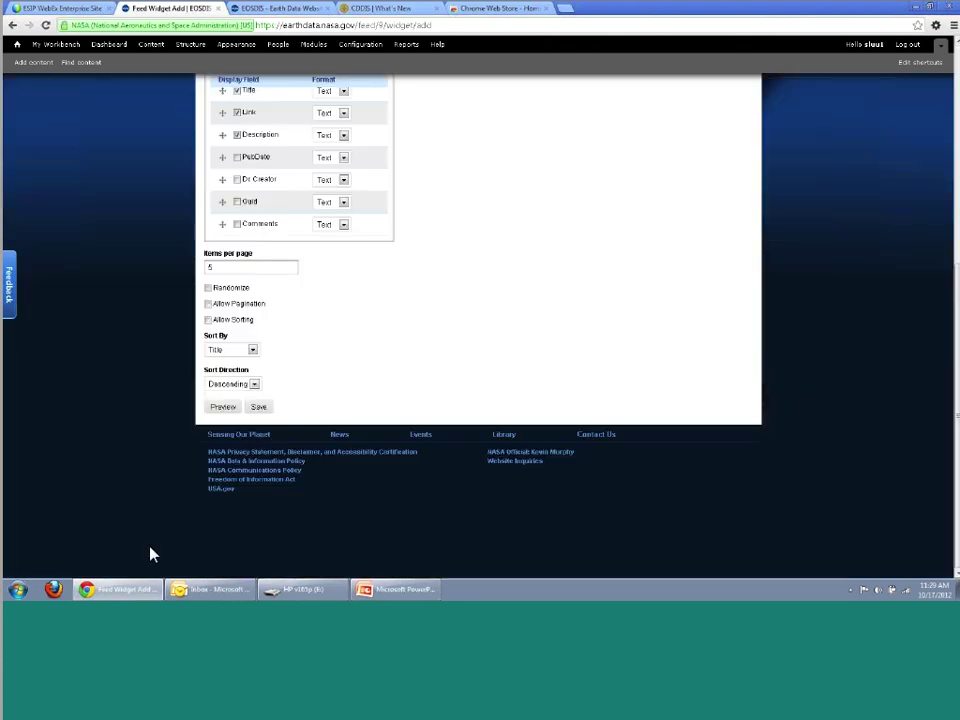
click(224, 408)
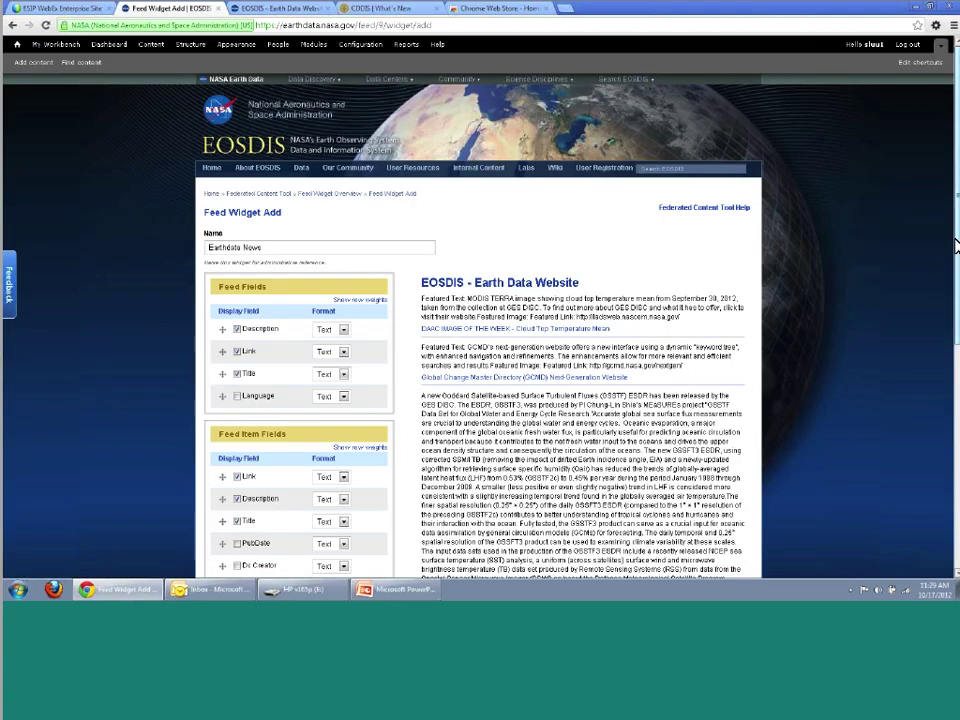
Adjust the widget's Feed Fields checkboxes, keeping the feed Description field enabled
scroll(952, 325, down, 3)
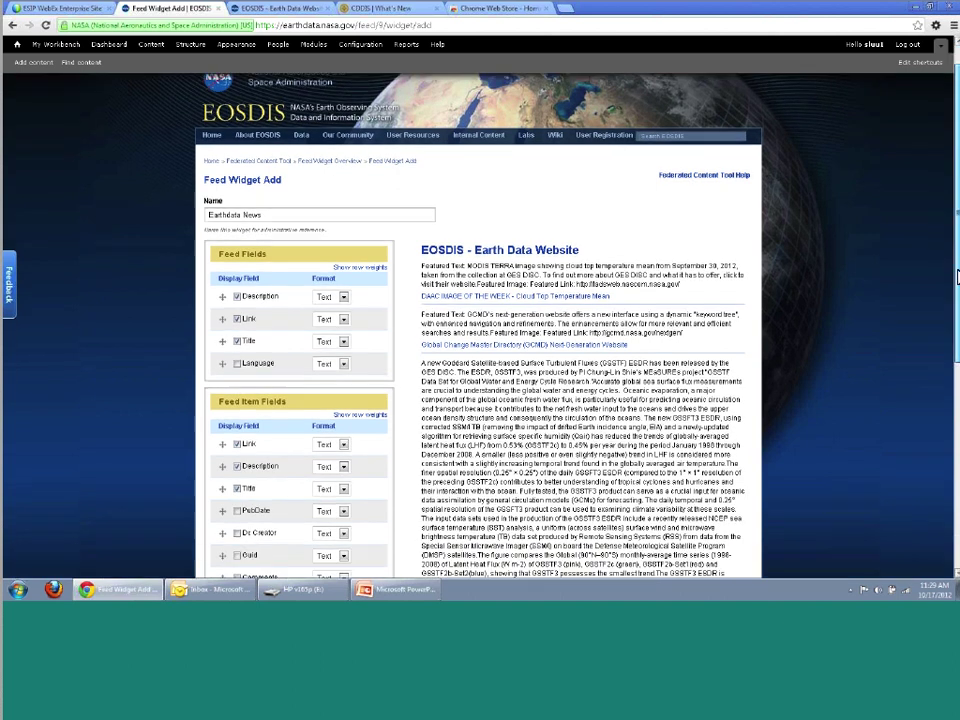
mouse_move(952, 325)
mouse_down()
mouse_move(955, 450)
mouse_move(948, 348)
mouse_up()
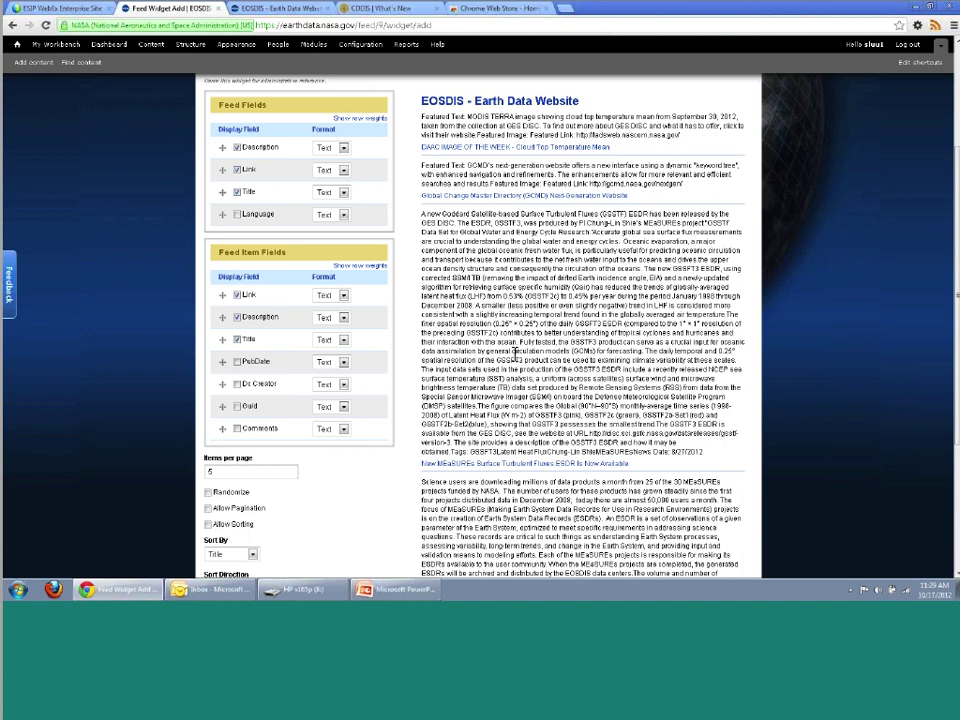
click(238, 148)
click(240, 169)
click(238, 148)
Allow pagination, preview the widget and page to the next items
scroll(952, 478, down, 1)
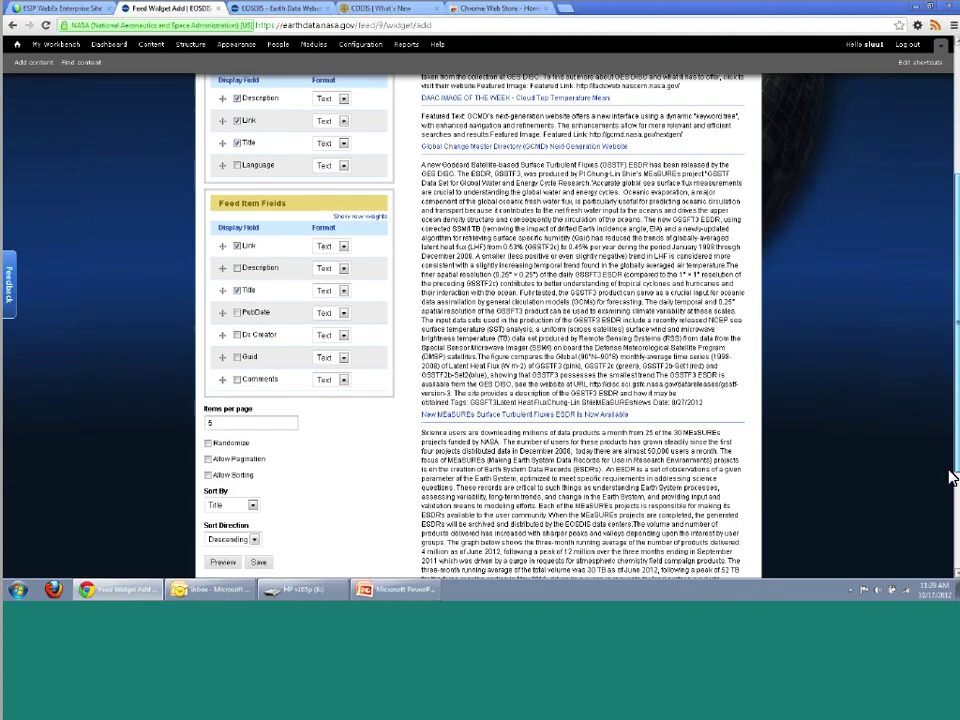
scroll(952, 478, down, 3)
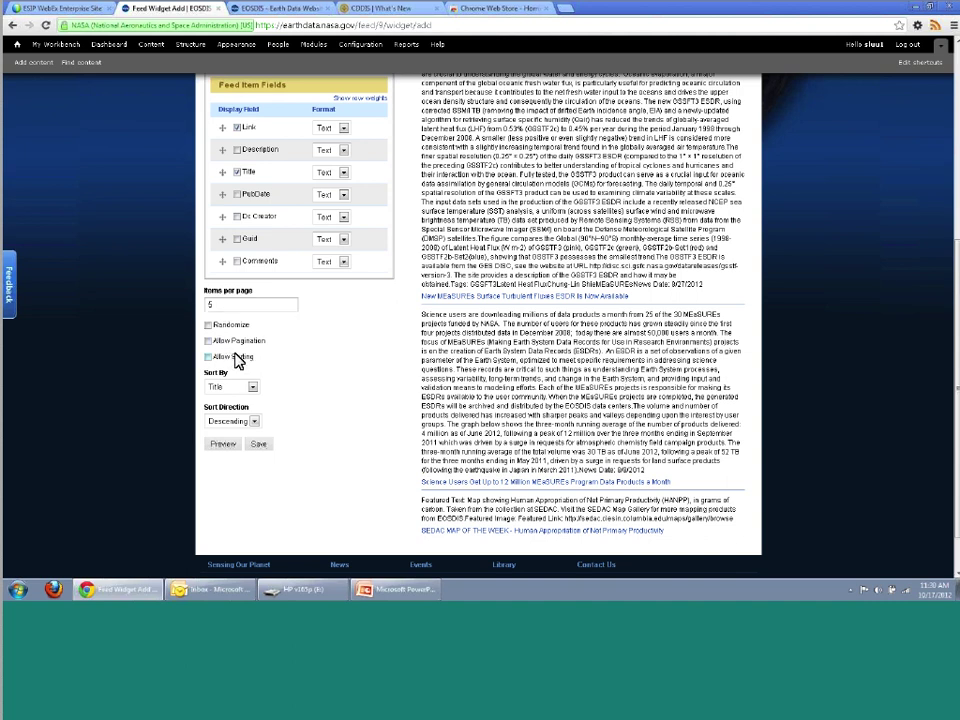
click(209, 341)
click(222, 446)
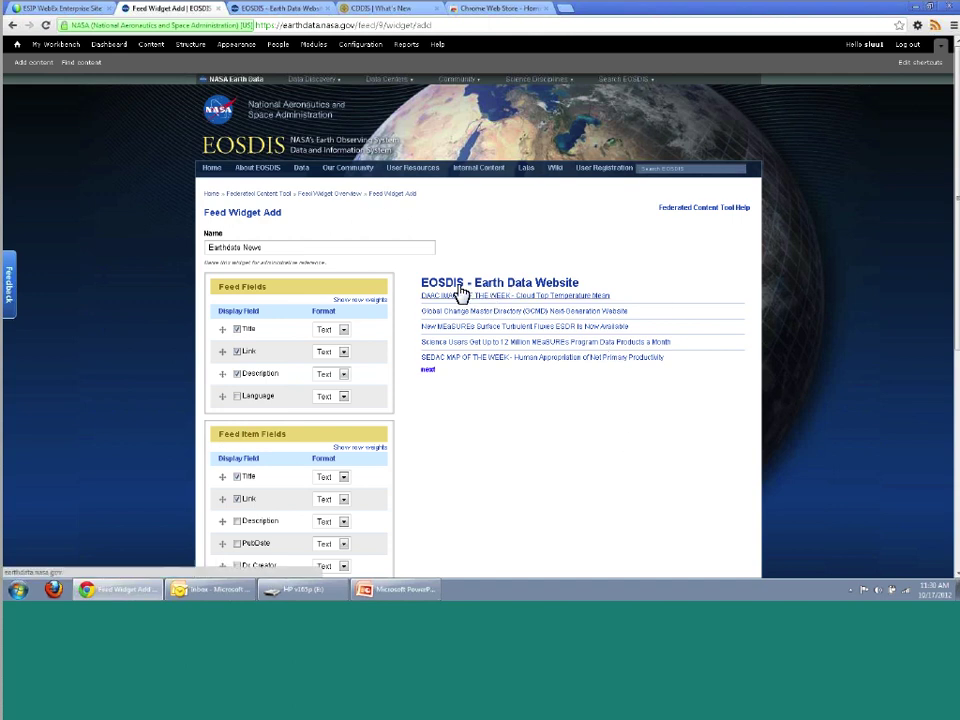
click(427, 370)
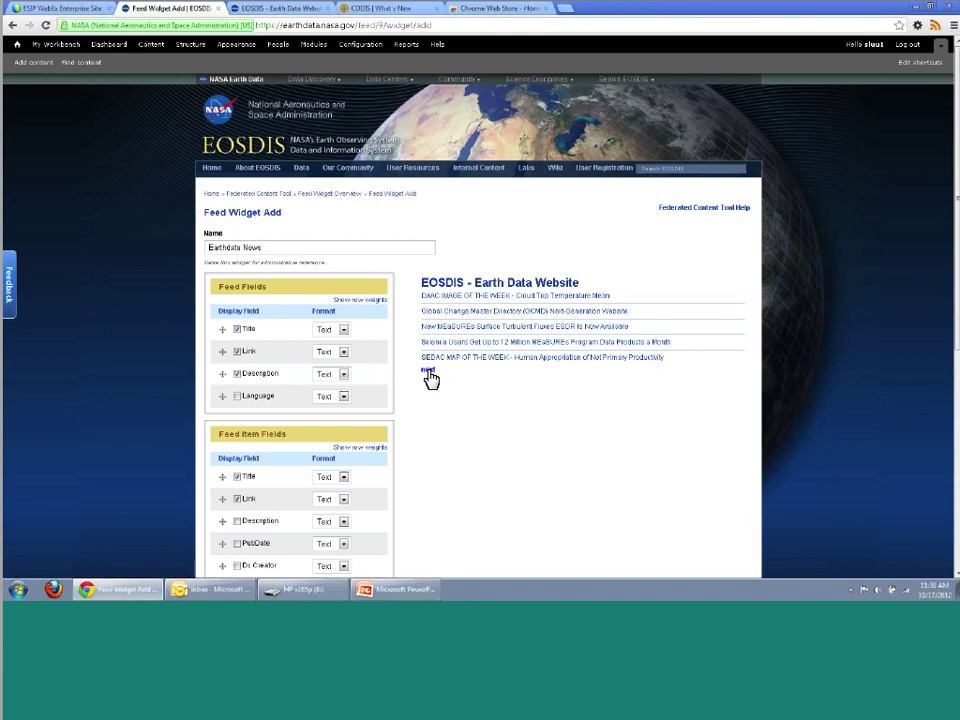
scroll(283, 508, down, 5)
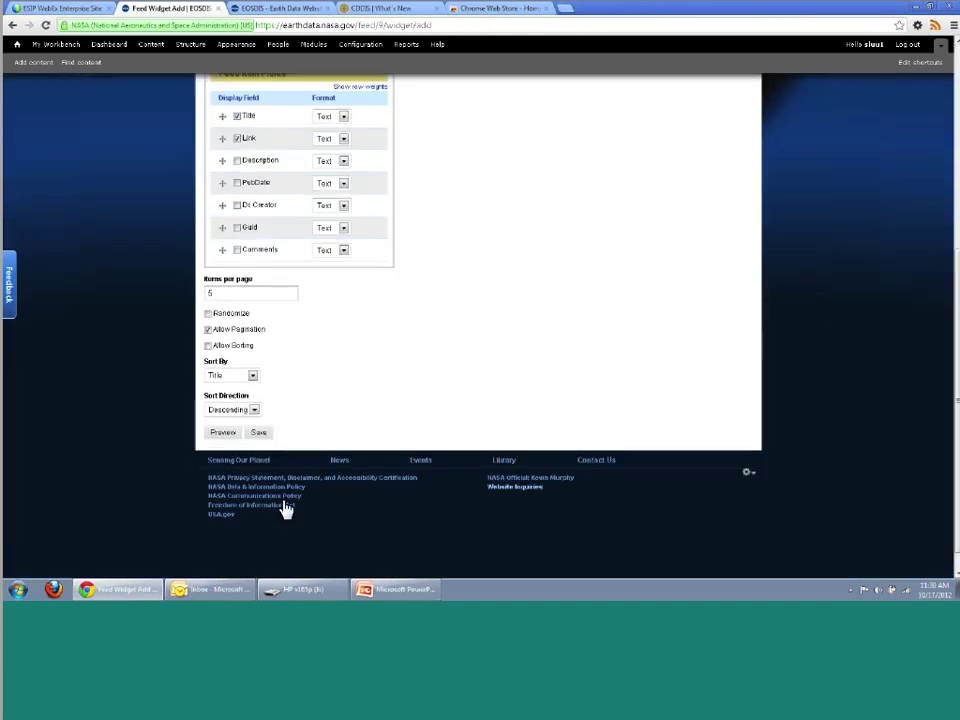
Save the Earthdata News widget and return to the Feed Widget Overview
click(259, 433)
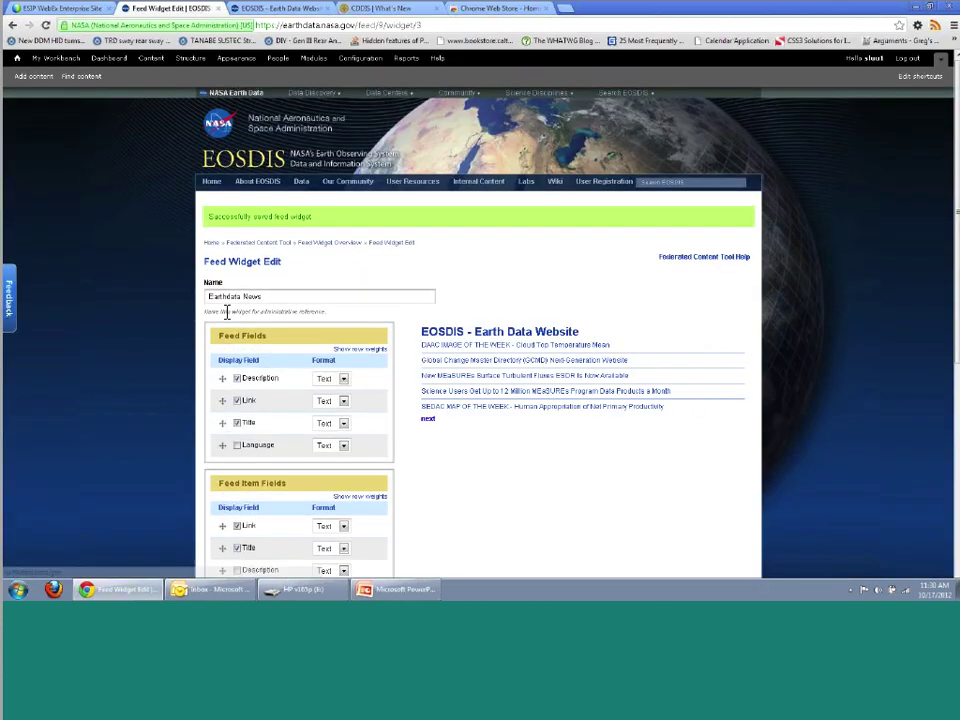
scroll(265, 313, down, 1)
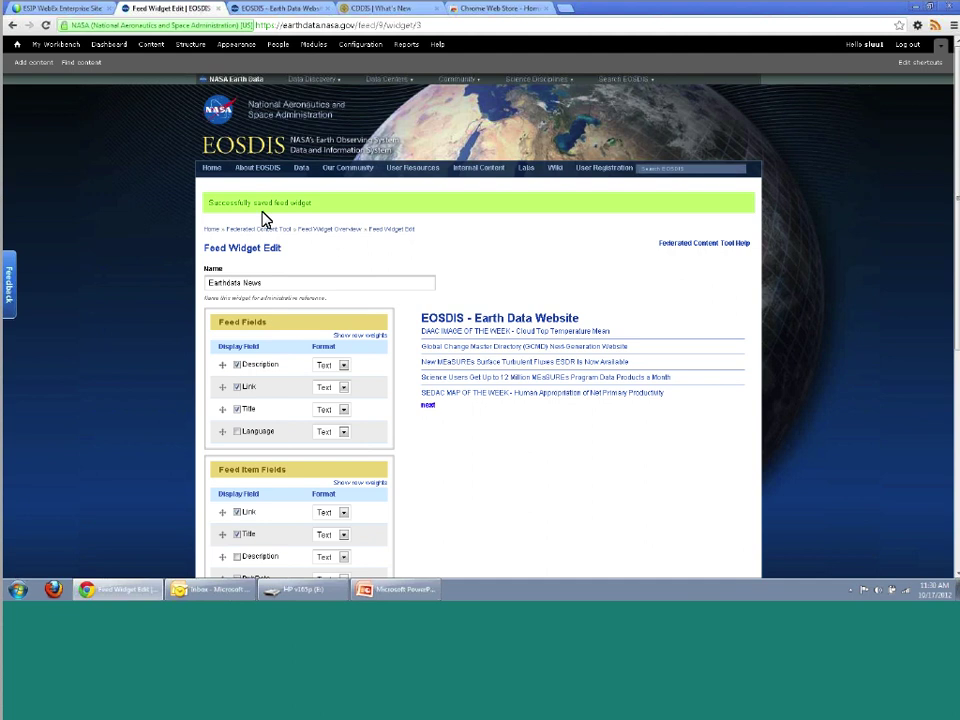
click(337, 230)
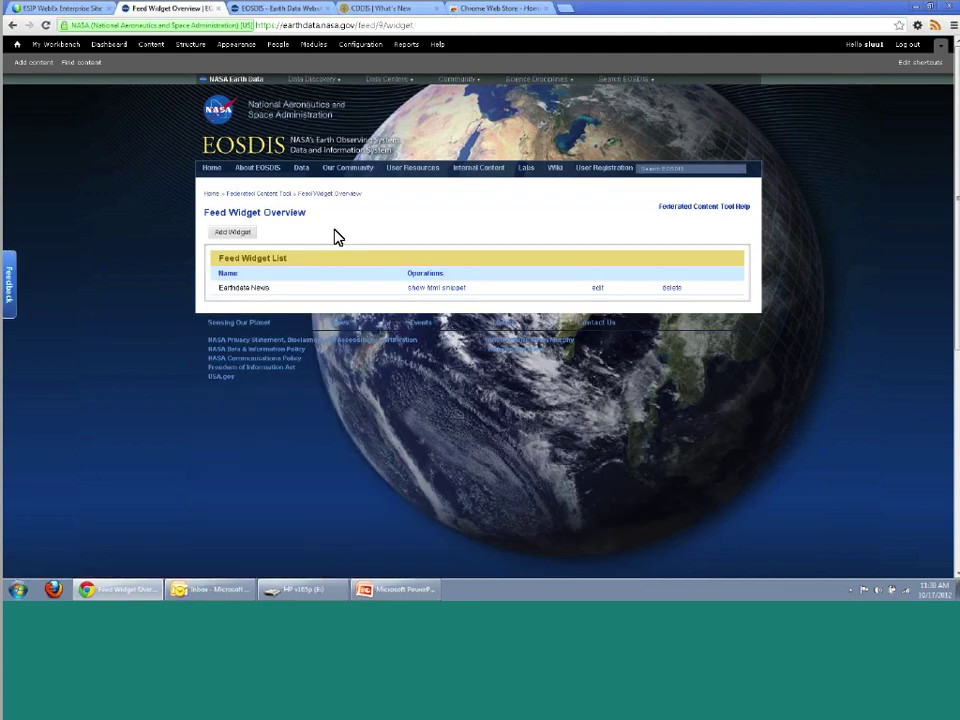
Show the Earthdata News widget's two-line HTML embed snippet and copy it
click(437, 288)
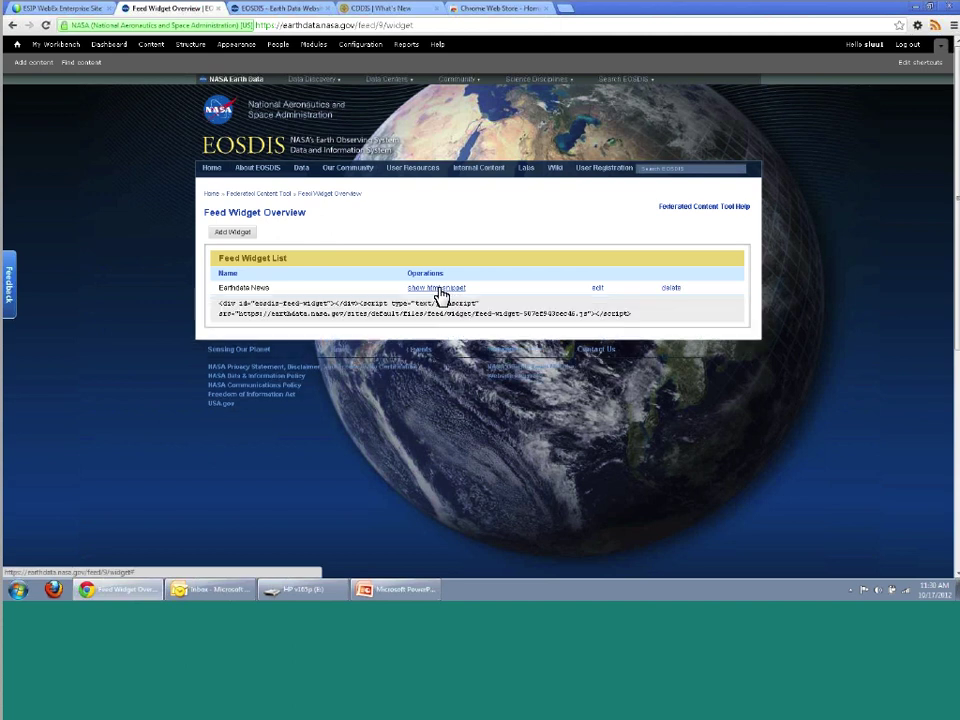
drag(640, 320, 221, 303)
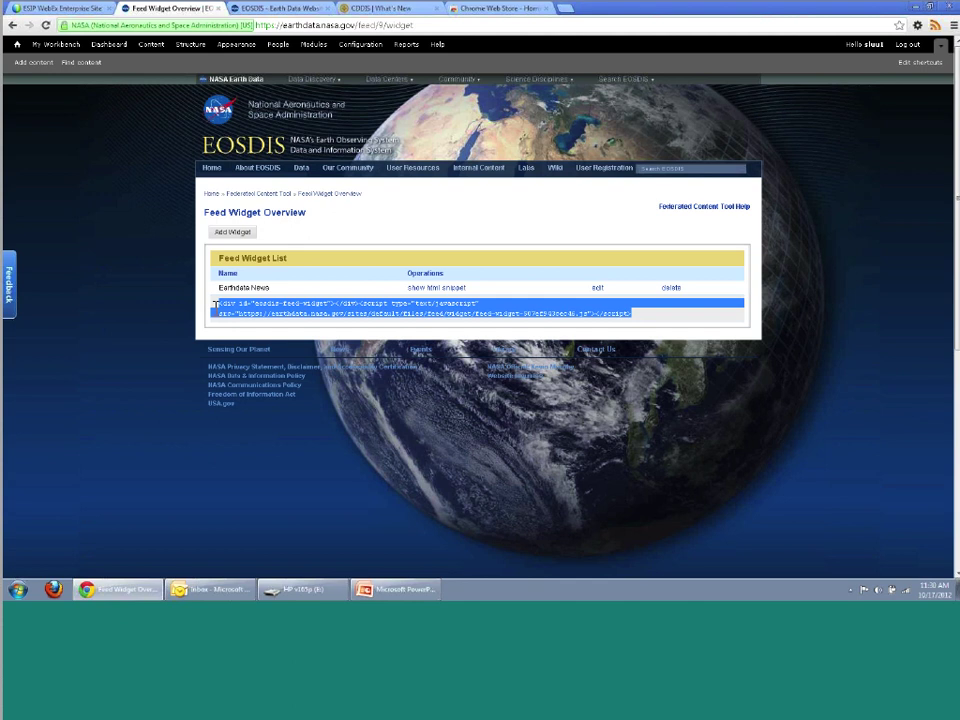
right_click(239, 313)
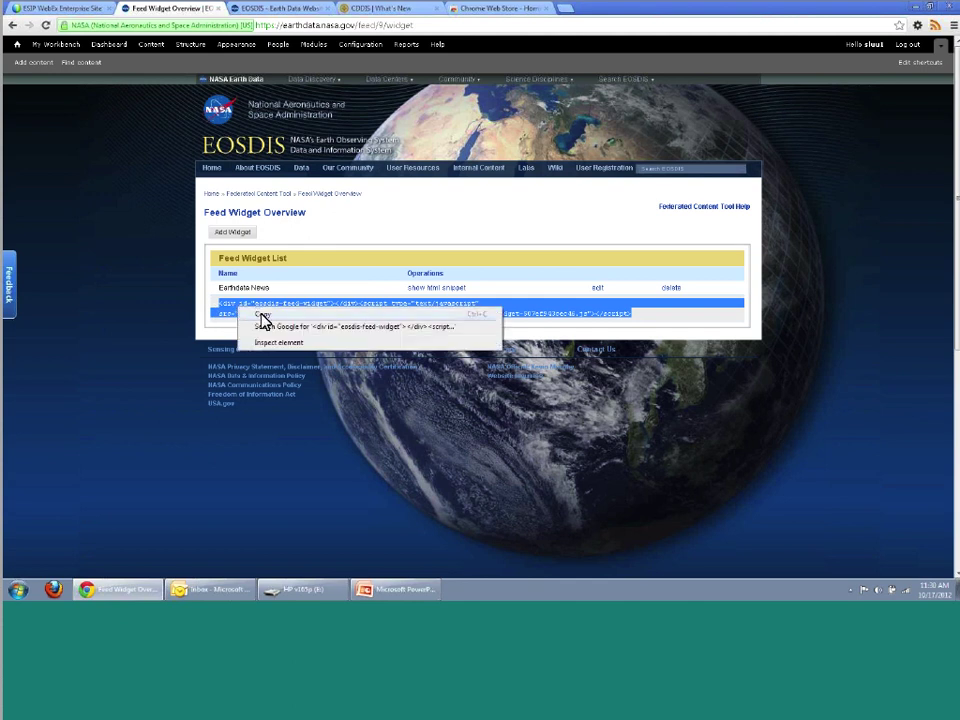
click(265, 315)
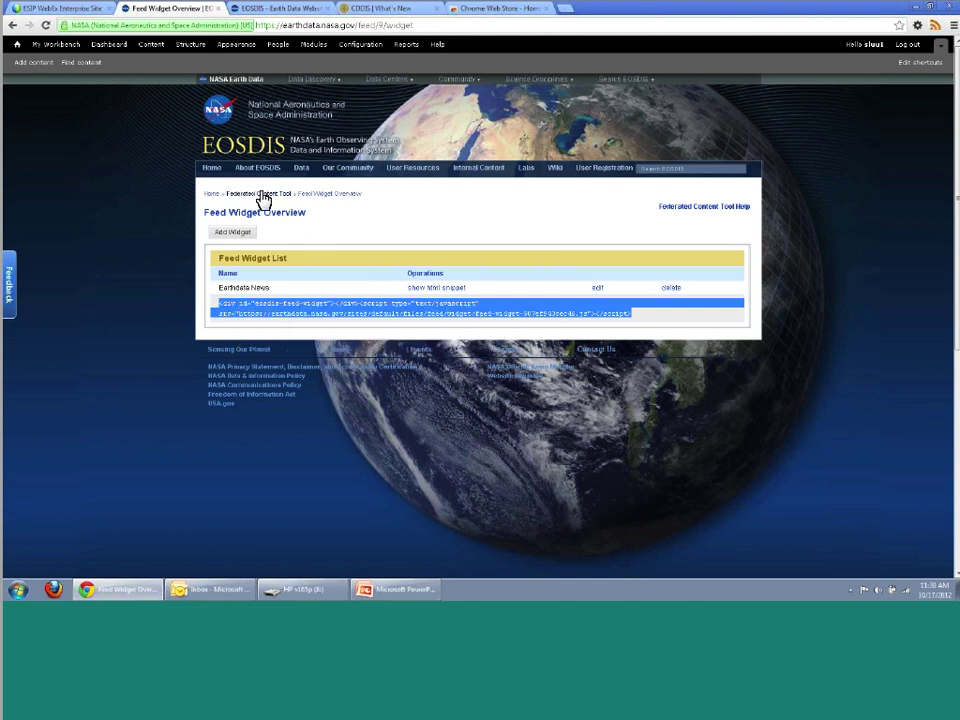
Start a new Basic page and set its Story text format to Full HTML
click(34, 63)
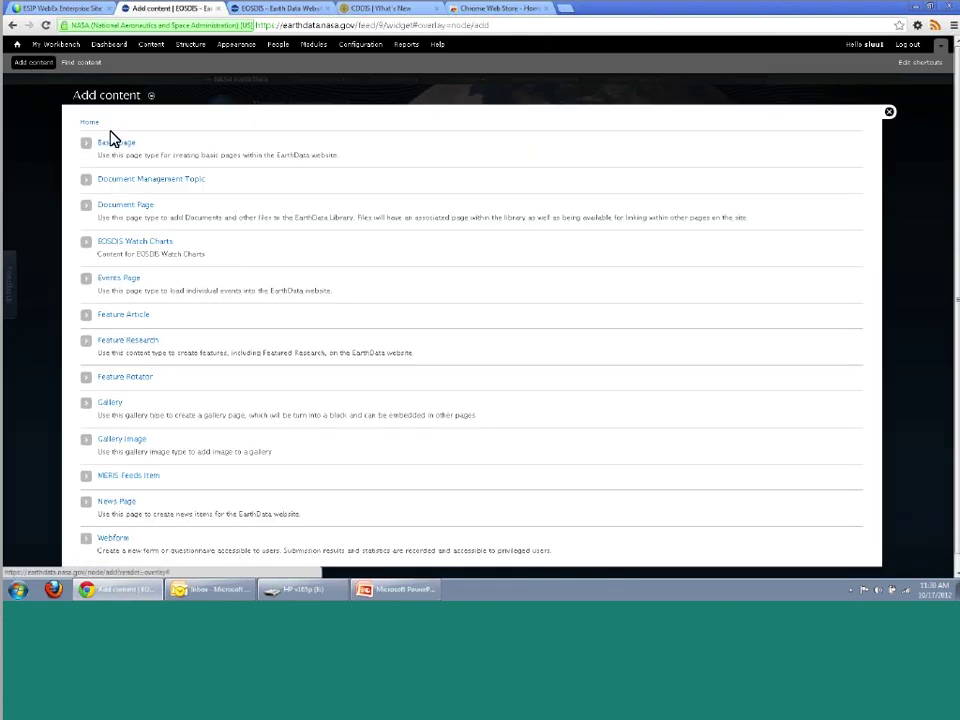
click(117, 143)
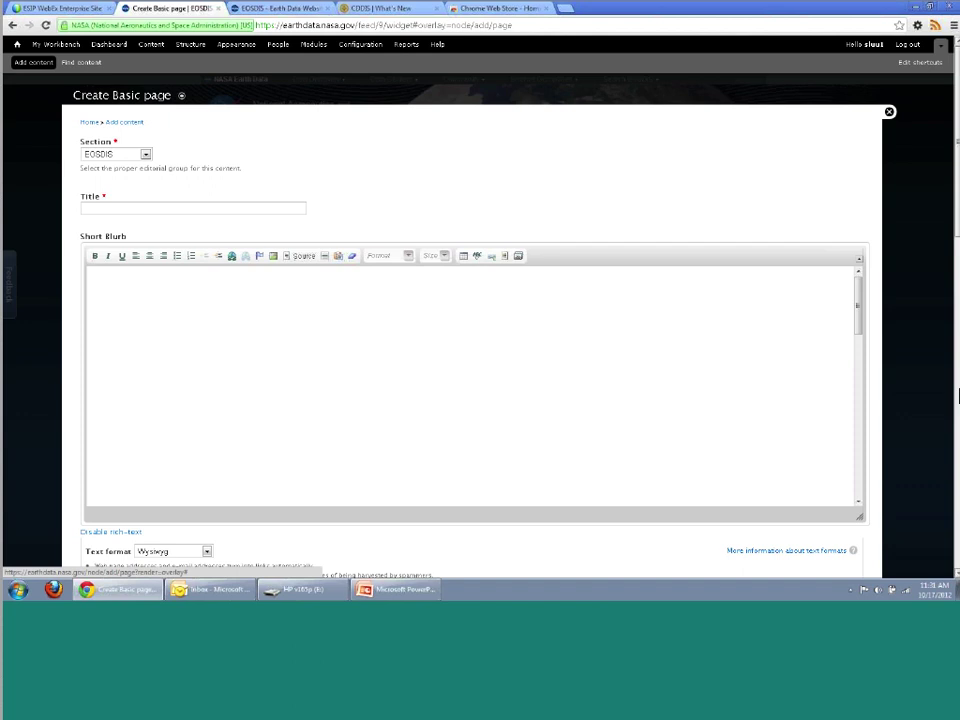
drag(956, 317, 957, 398)
scroll(956, 397, down, 1)
scroll(955, 390, up, 1)
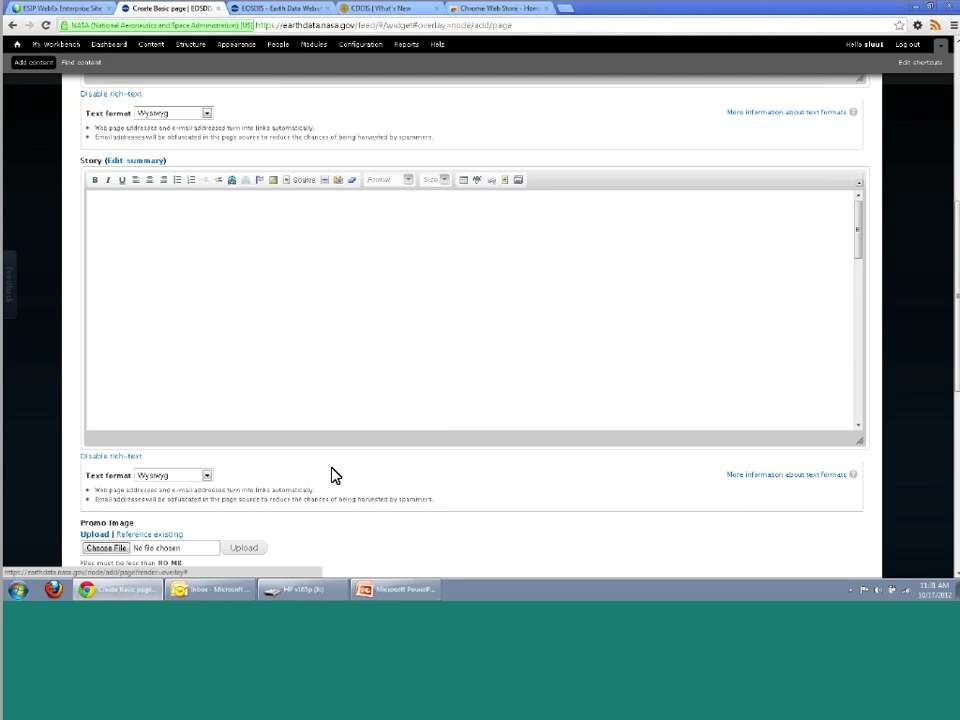
click(208, 477)
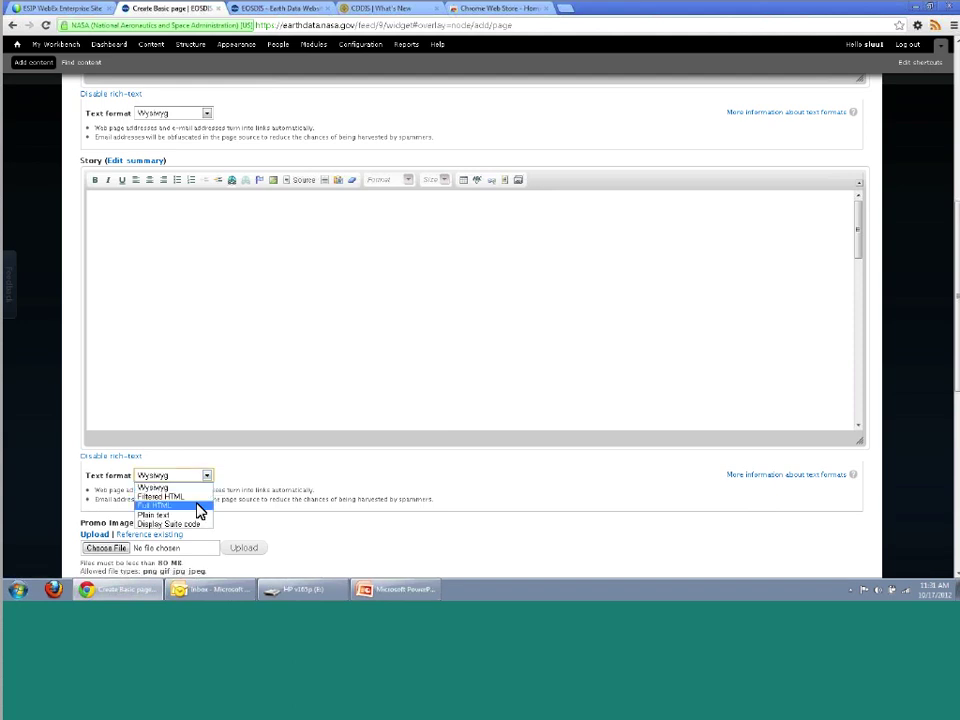
click(197, 505)
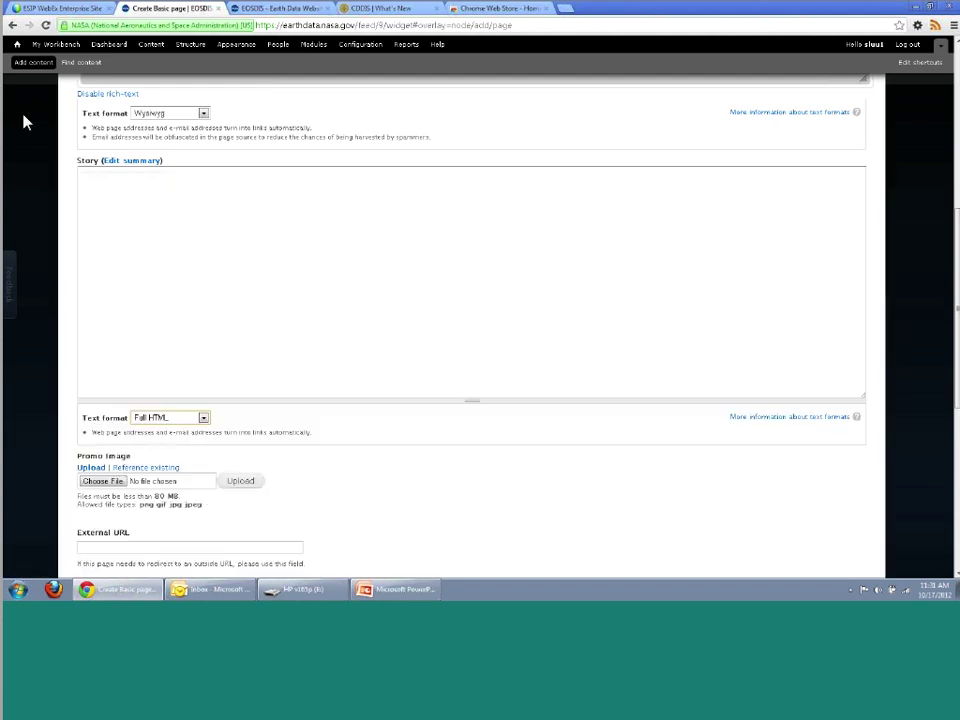
Paste the Earthdata News widget embed code into the Story field
click(141, 212)
text(<div id="eosdis-feed-widget"> </div> <script type="text/javascript" src="https://earthdata.nasa.gov/sites/default/files/feed/widget/feed-widget-507ef843ccc45.js"></script>)
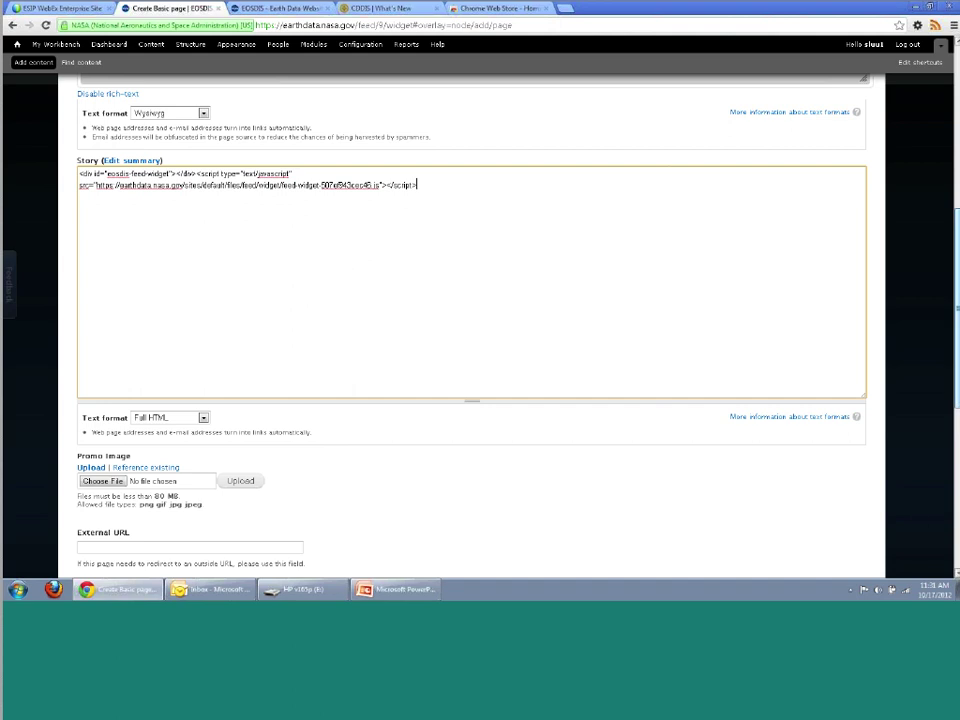
scroll(928, 249, up, 5)
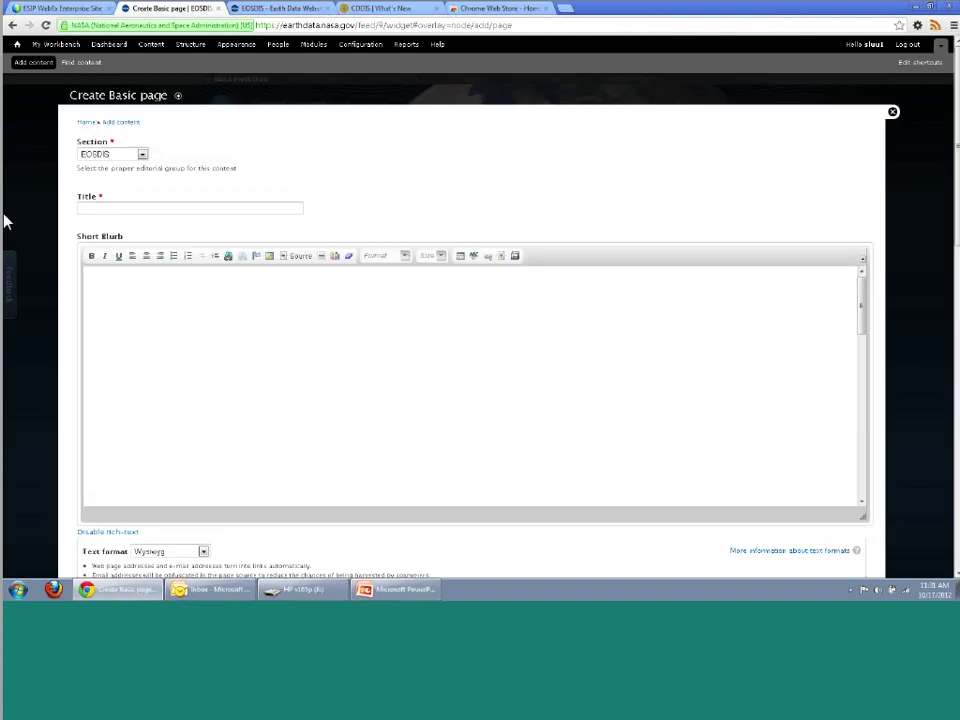
Title the page 'Earthdata News' and save it
click(145, 208)
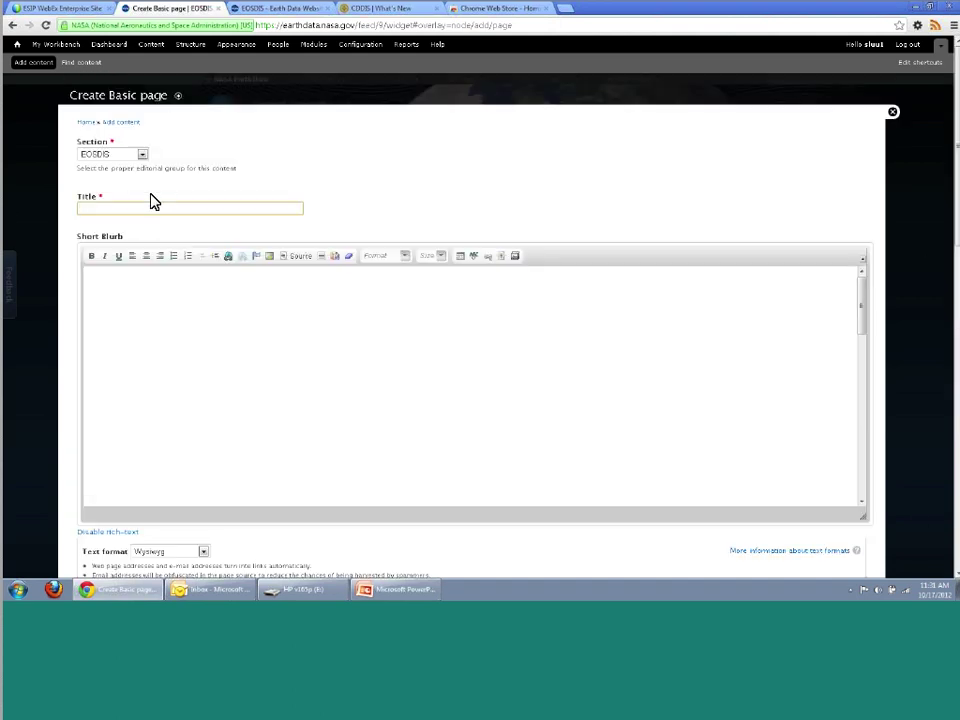
text(Earthdata News)
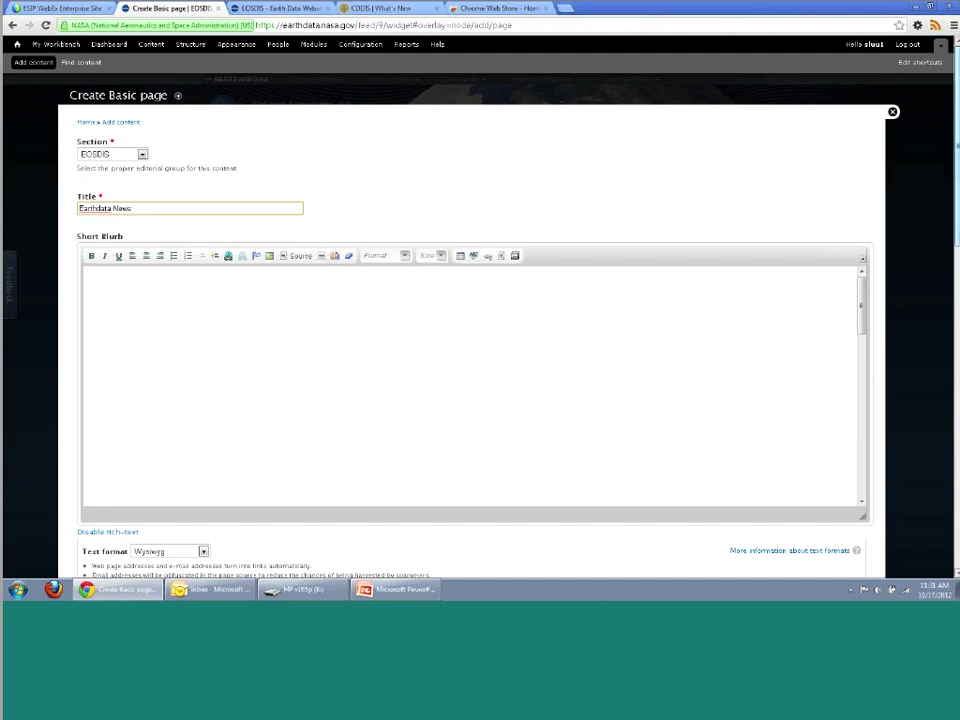
scroll(951, 396, down, 10)
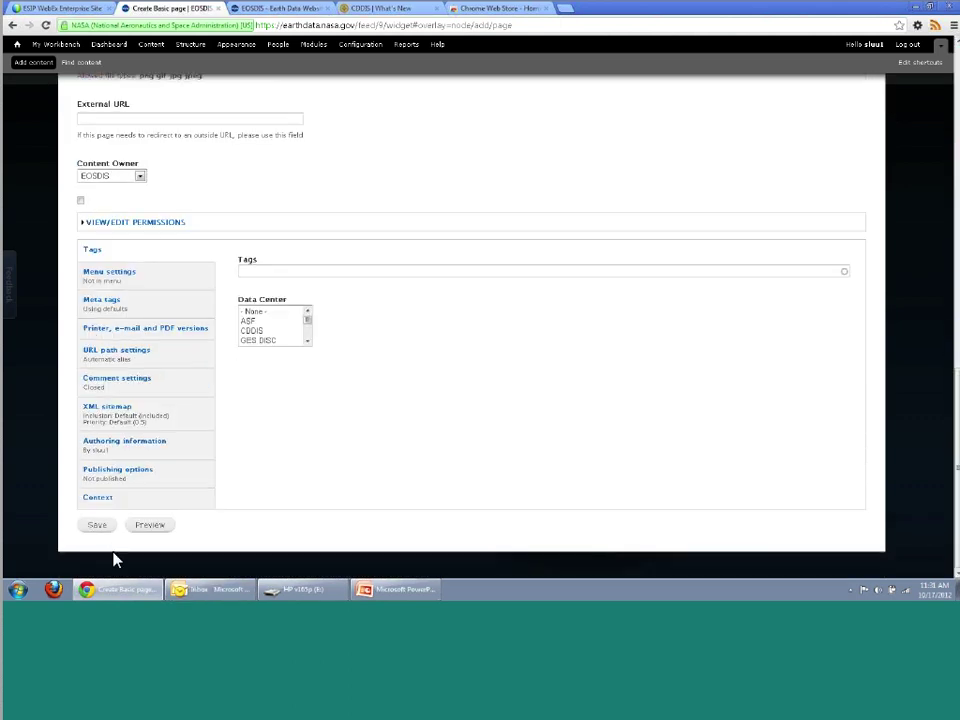
click(101, 528)
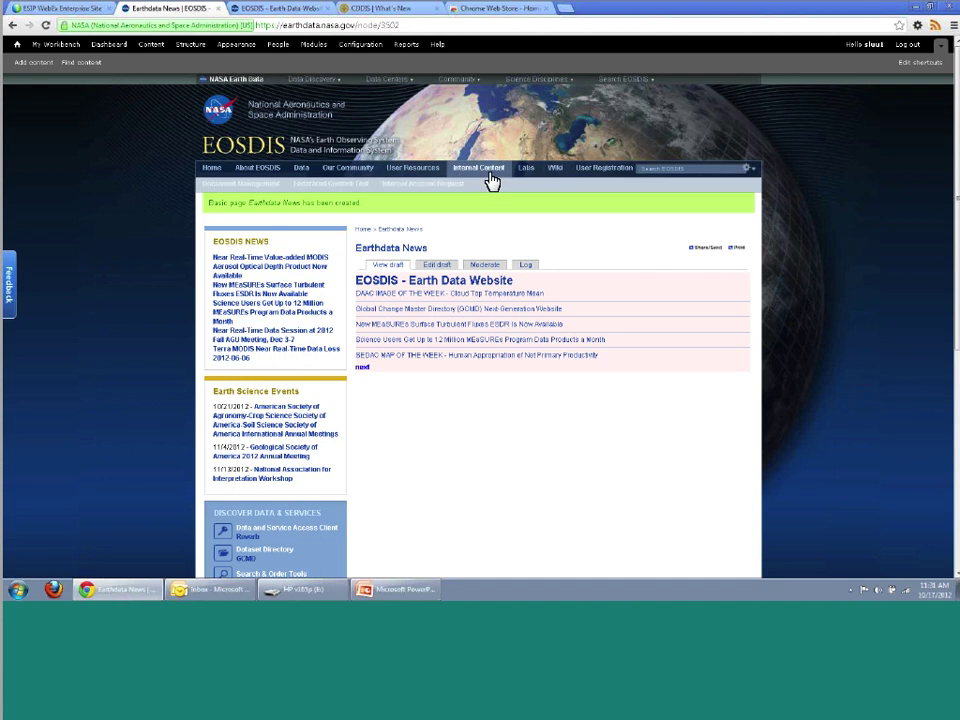
Return to the Federated Content Tool via Internal Content and show the All Feeds list
mouse_move(481, 177)
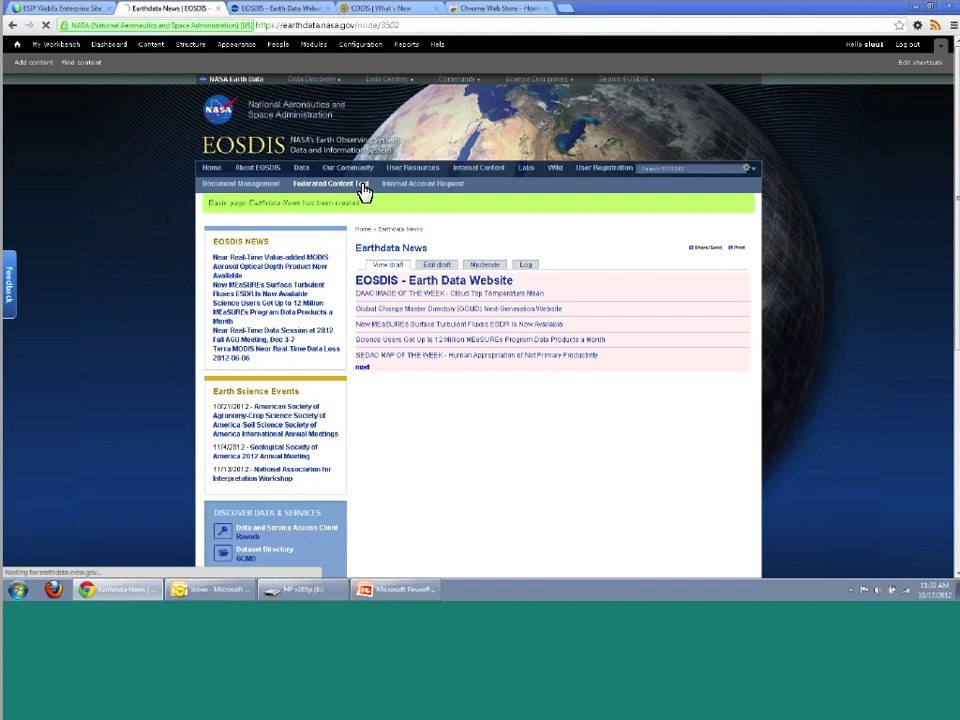
click(364, 192)
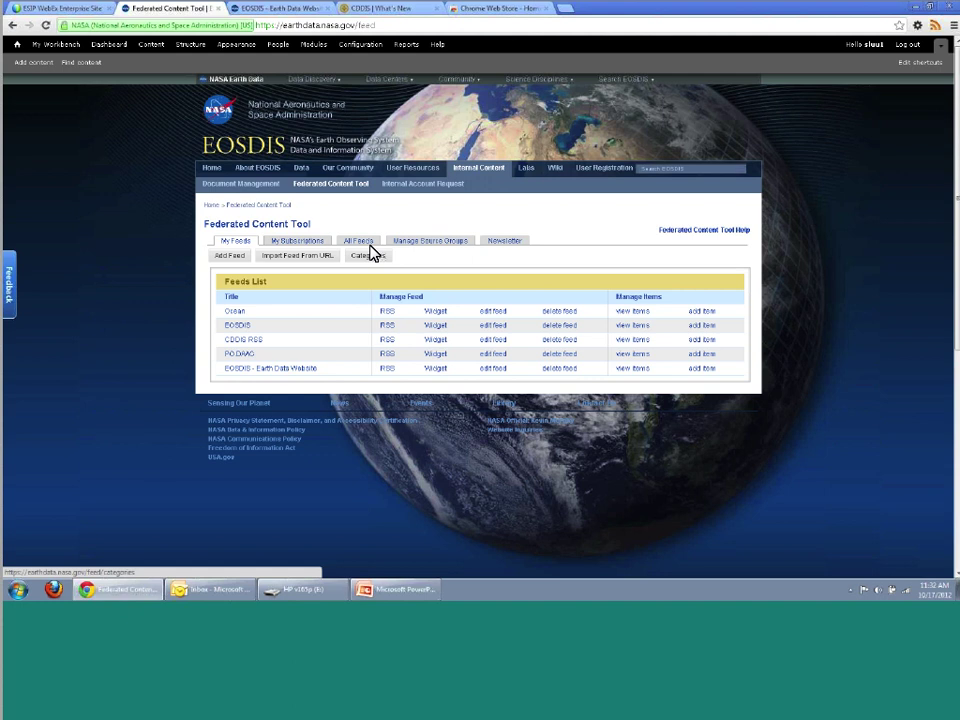
click(361, 249)
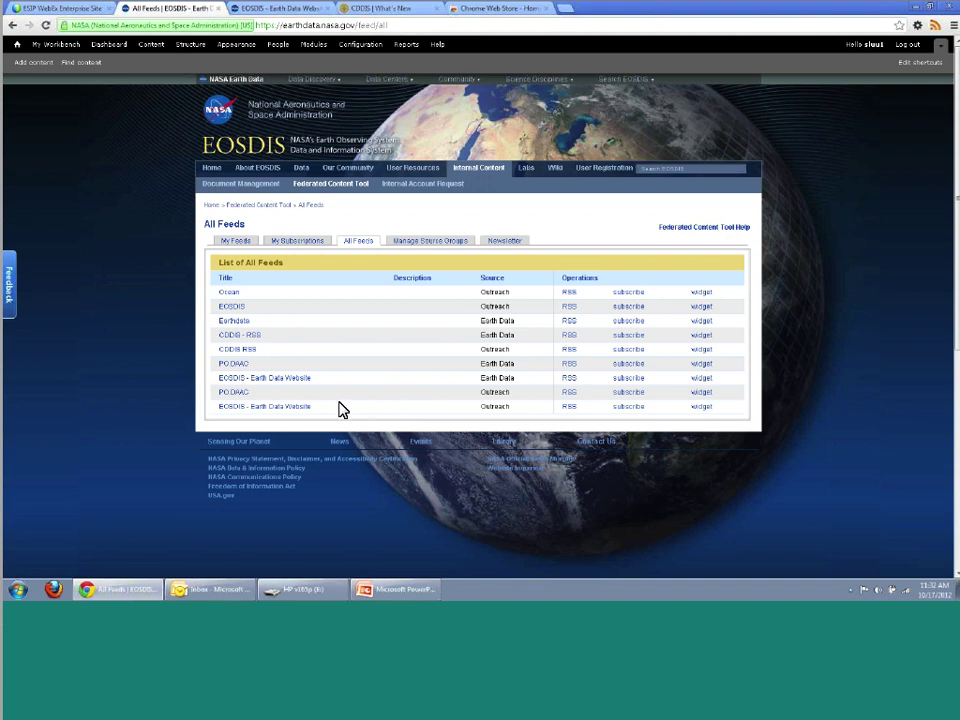
Subscribe to the last EOSDIS - Earth Data Website feed as a new subscription titled 'Earth'
click(630, 407)
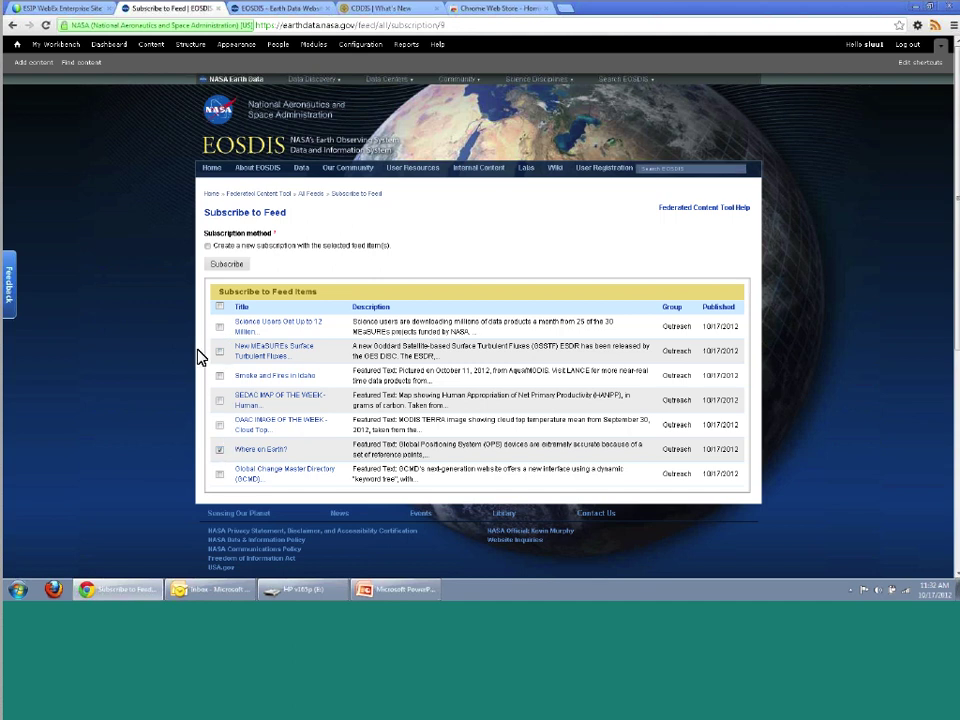
click(207, 246)
click(223, 270)
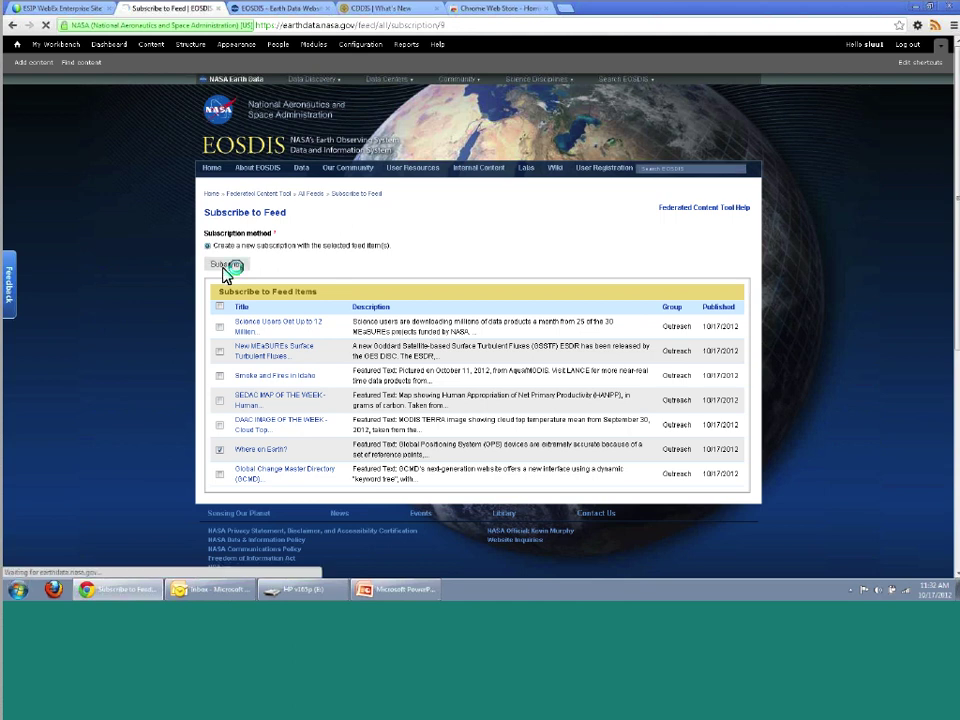
click(253, 276)
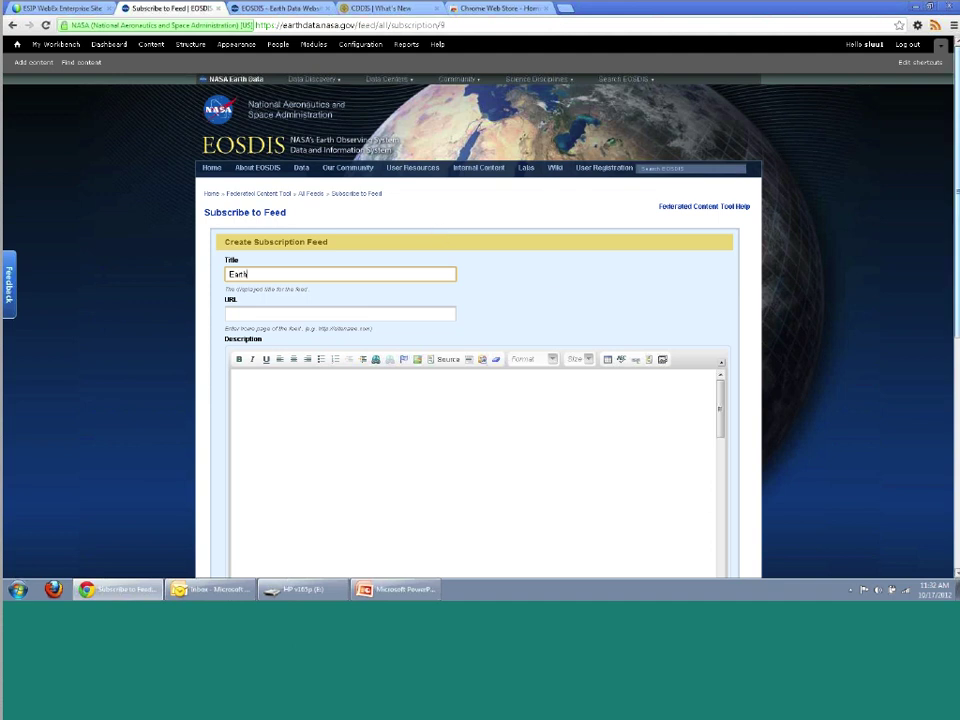
scroll(949, 435, down, 4)
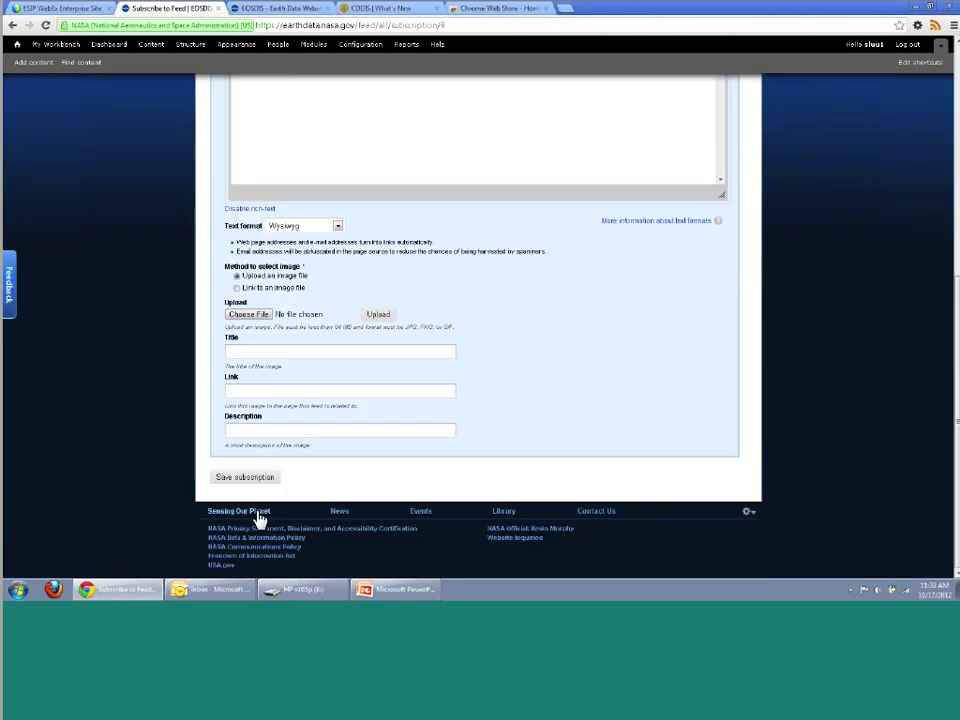
click(255, 478)
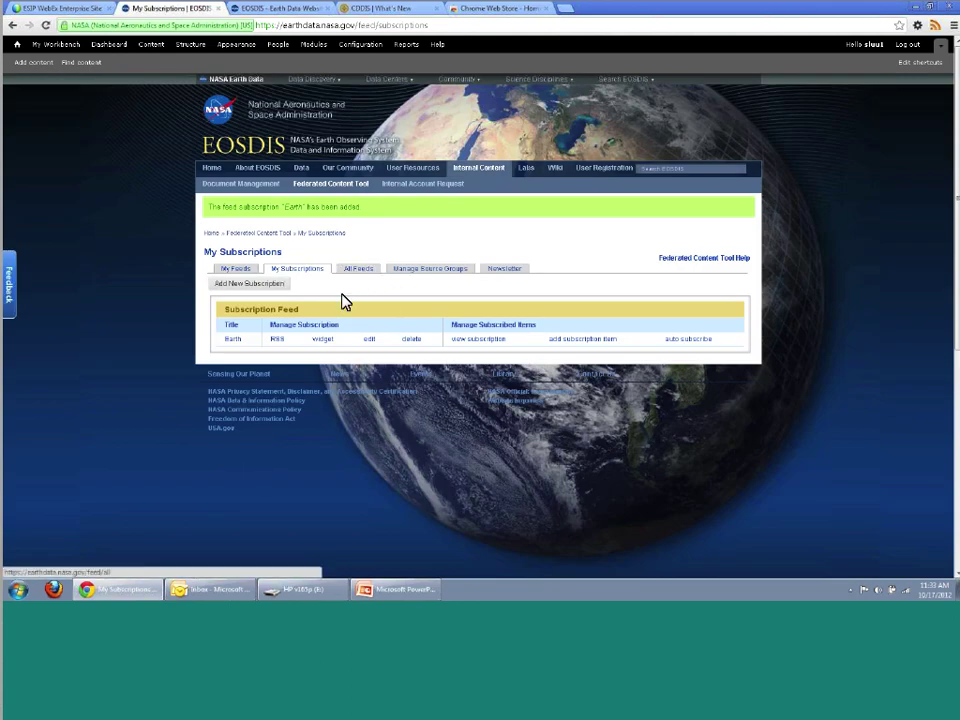
Add a new subscription titled 'Aquarius' and save it
click(236, 288)
click(304, 276)
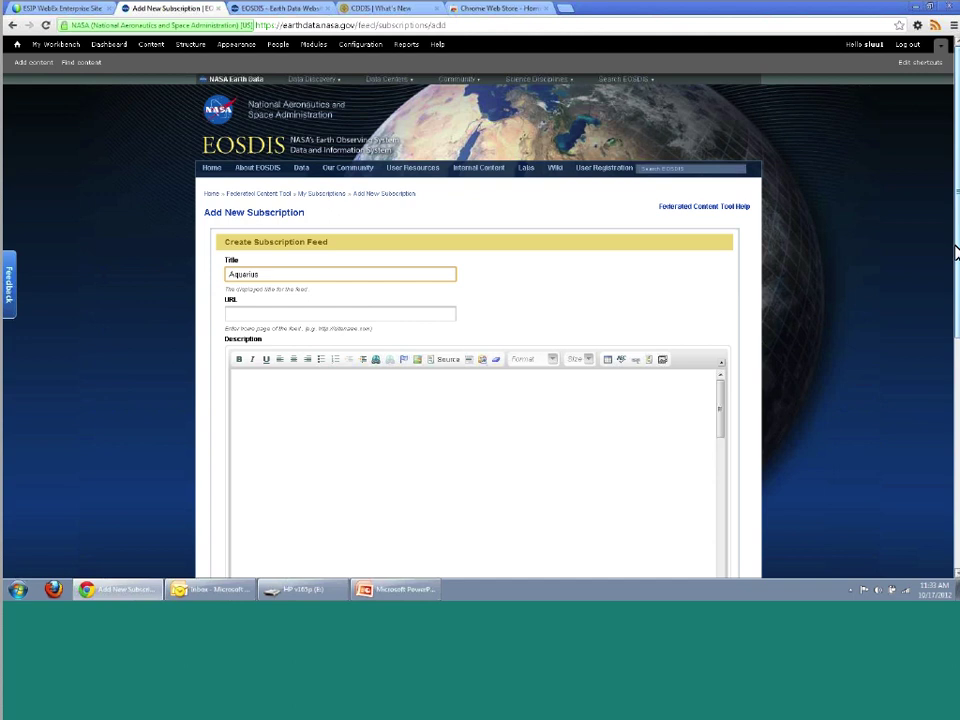
scroll(952, 430, down, 3)
scroll(950, 430, down, 2)
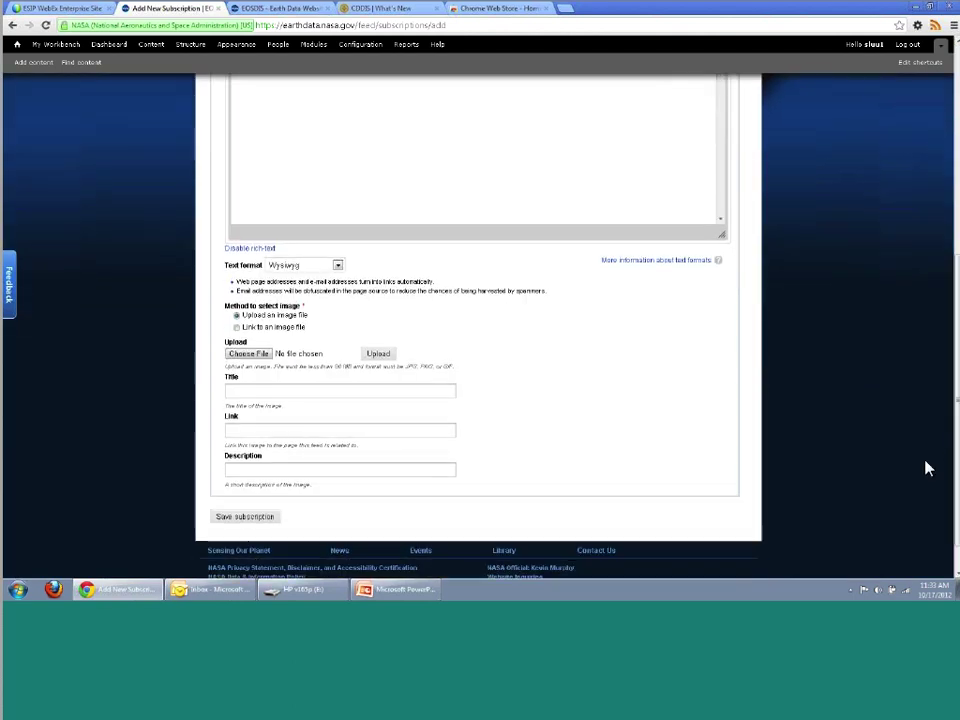
click(230, 520)
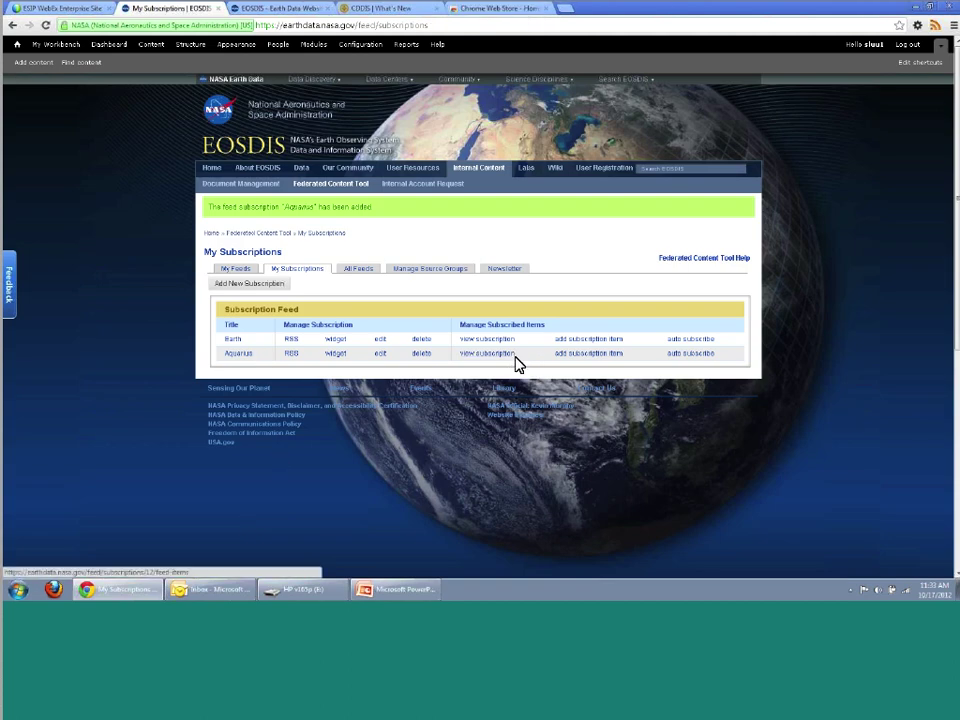
Filter the Aquarius subscription's available items by the title 'Aquarius'
click(615, 362)
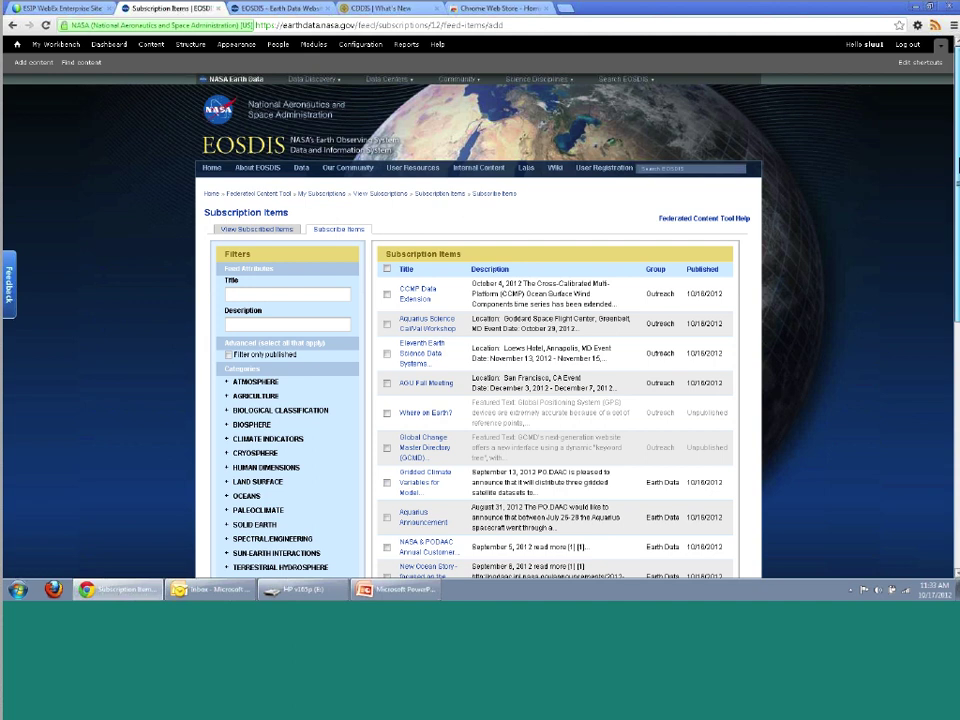
scroll(944, 185, down, 3)
scroll(944, 195, up, 3)
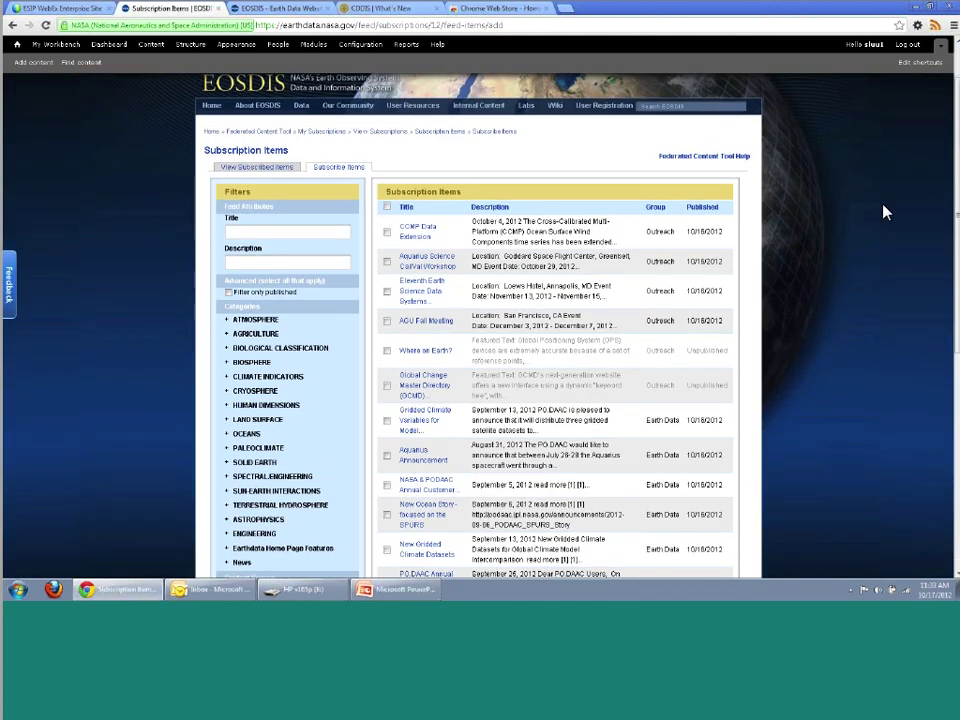
click(285, 234)
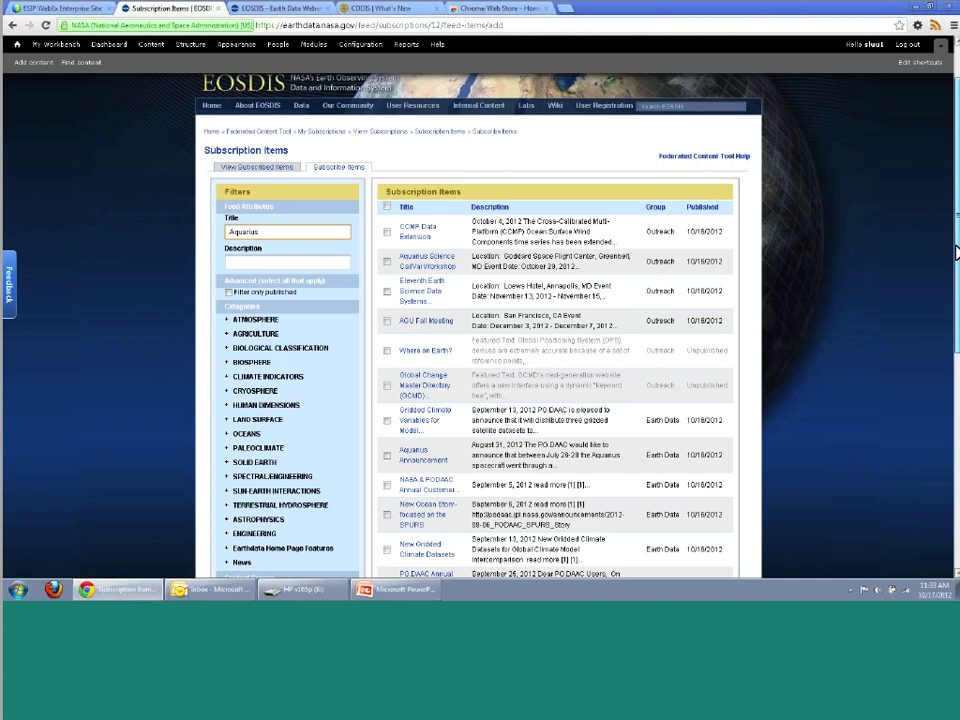
drag(955, 253, 926, 553)
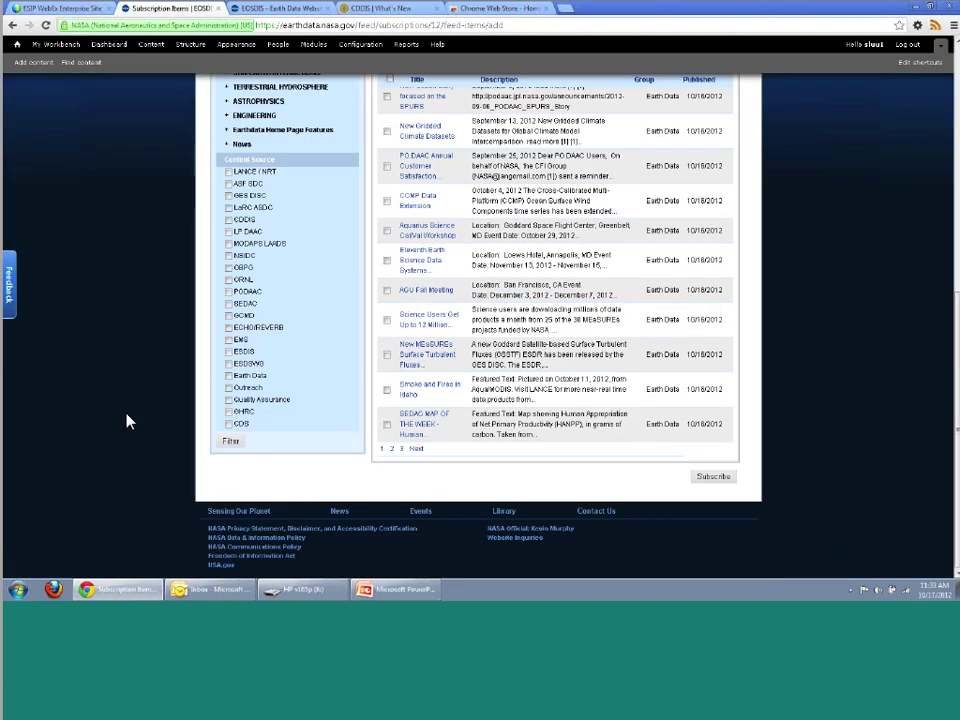
click(235, 443)
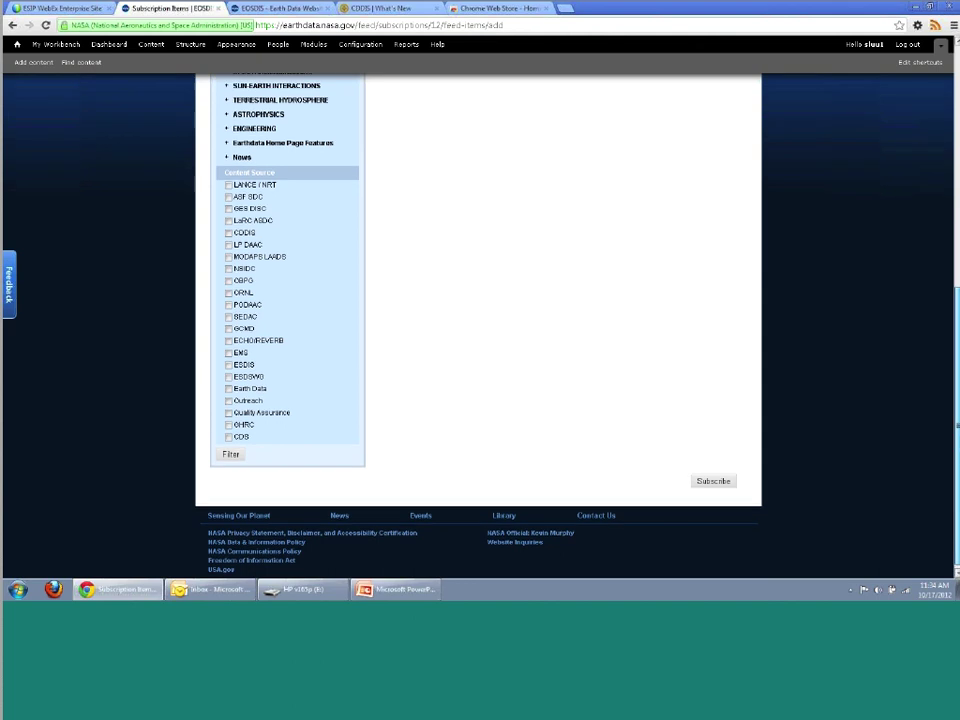
Subscribe the Aquarius subscription to the five filtered Aquarius items
scroll(957, 453, up, 5)
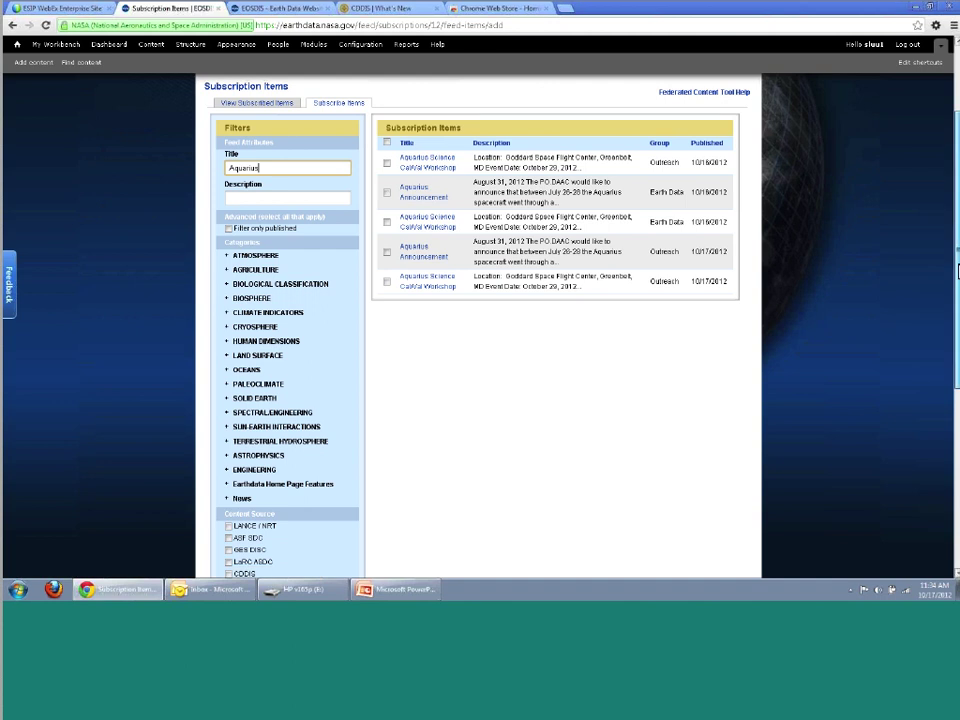
scroll(957, 405, down, 5)
scroll(957, 405, down, 1)
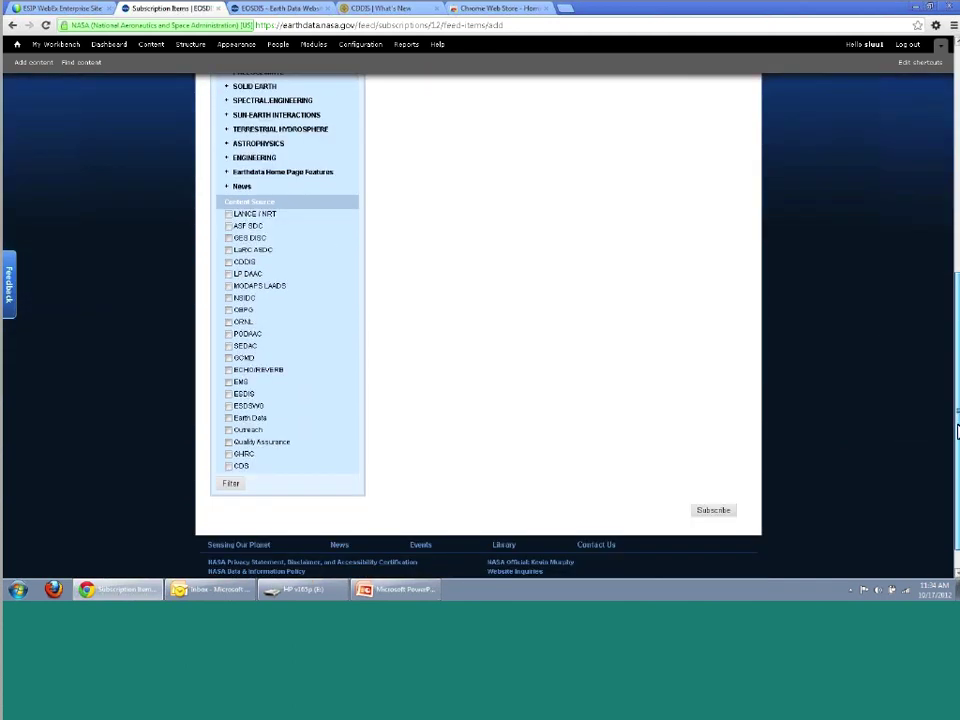
click(718, 512)
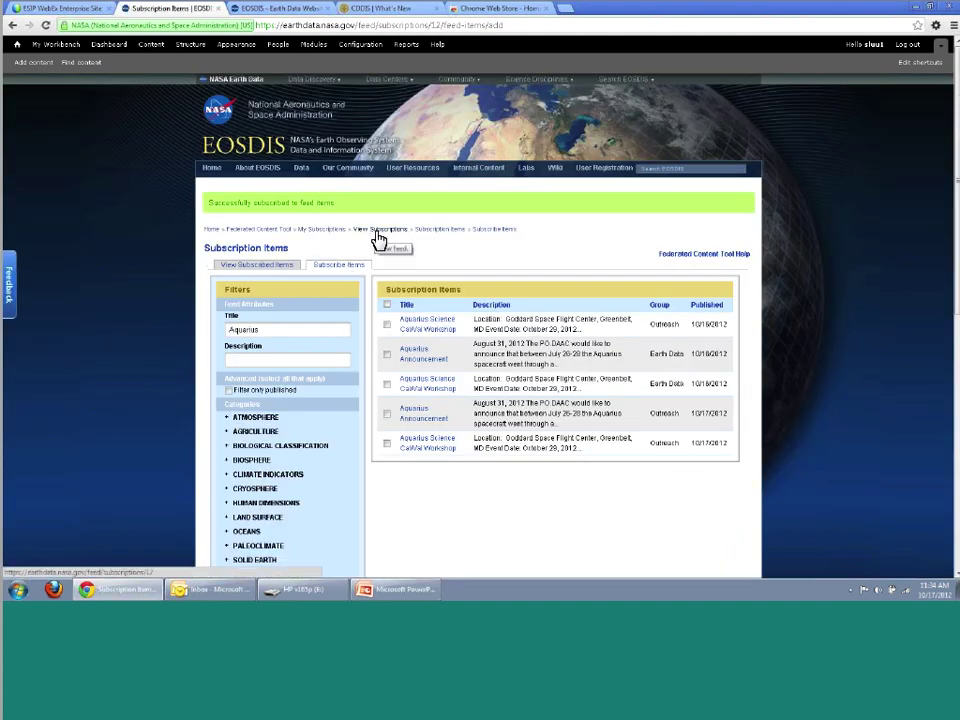
Review the Aquarius subscription's details and subscribed items, then go to the Newsletter page
click(378, 234)
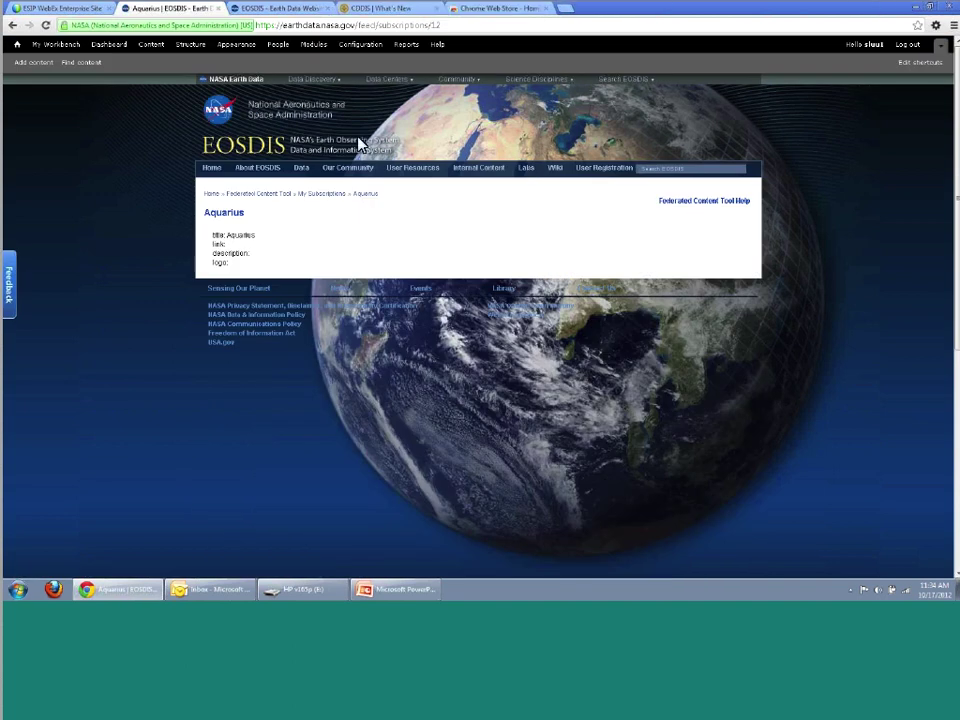
click(12, 26)
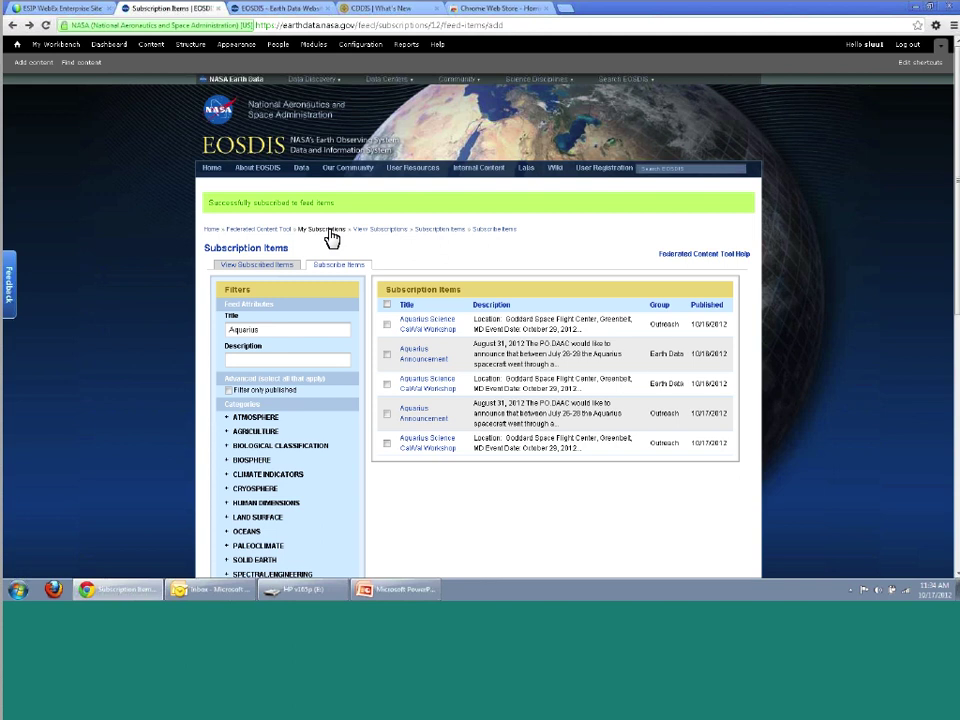
click(331, 230)
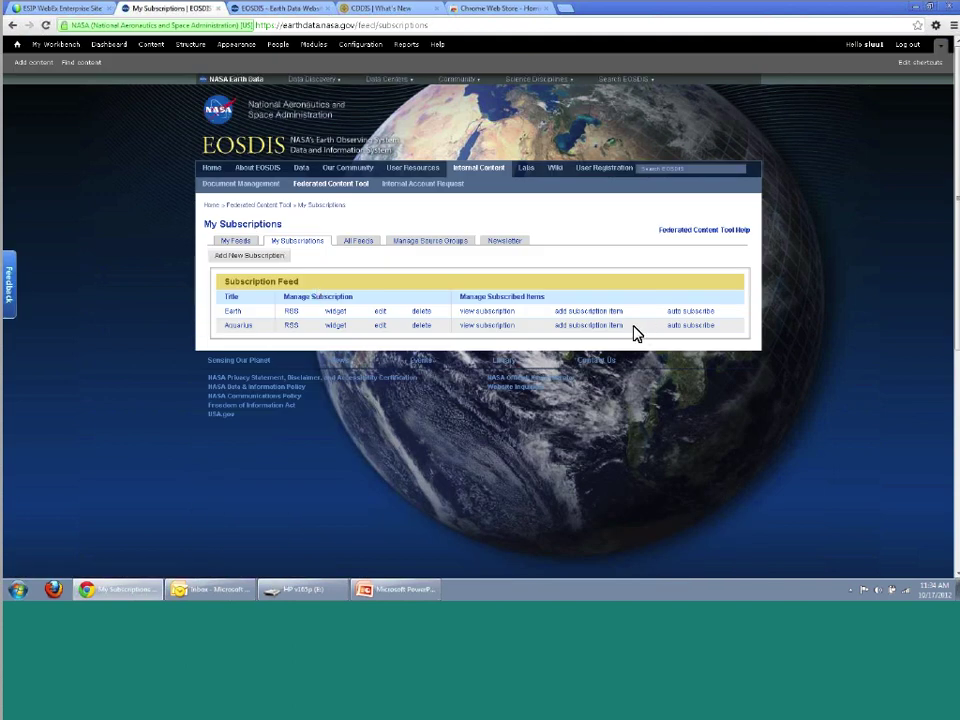
click(489, 325)
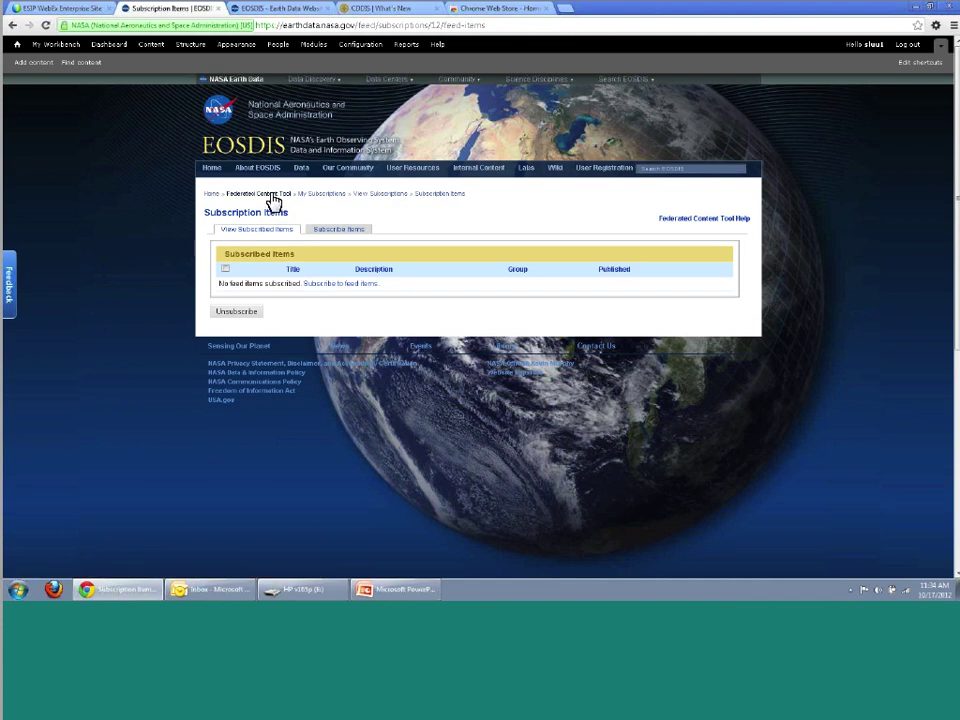
click(331, 195)
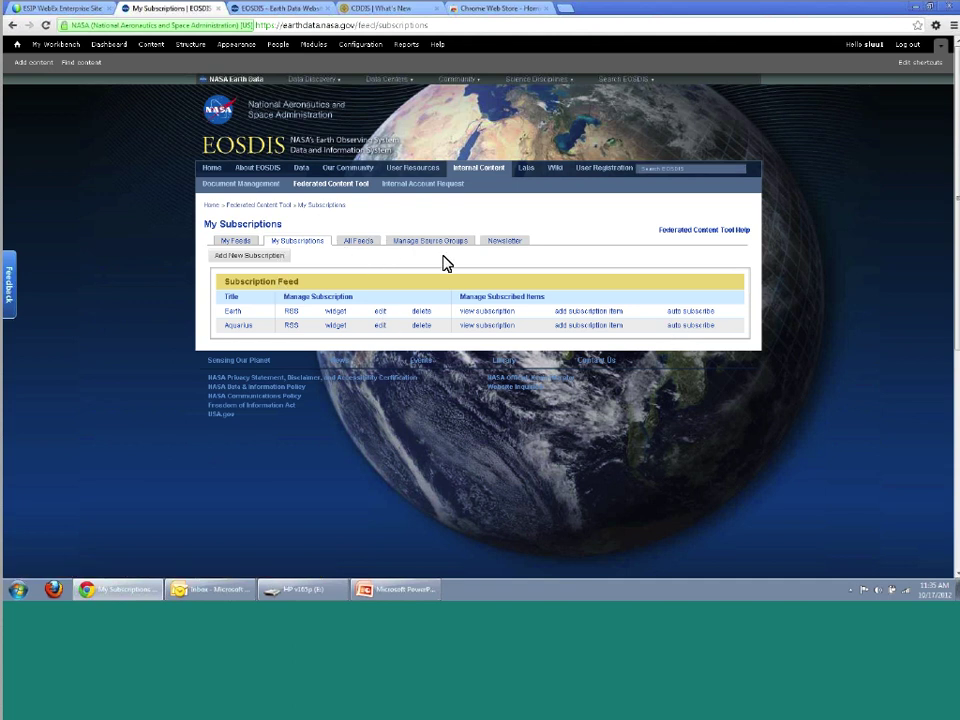
click(518, 251)
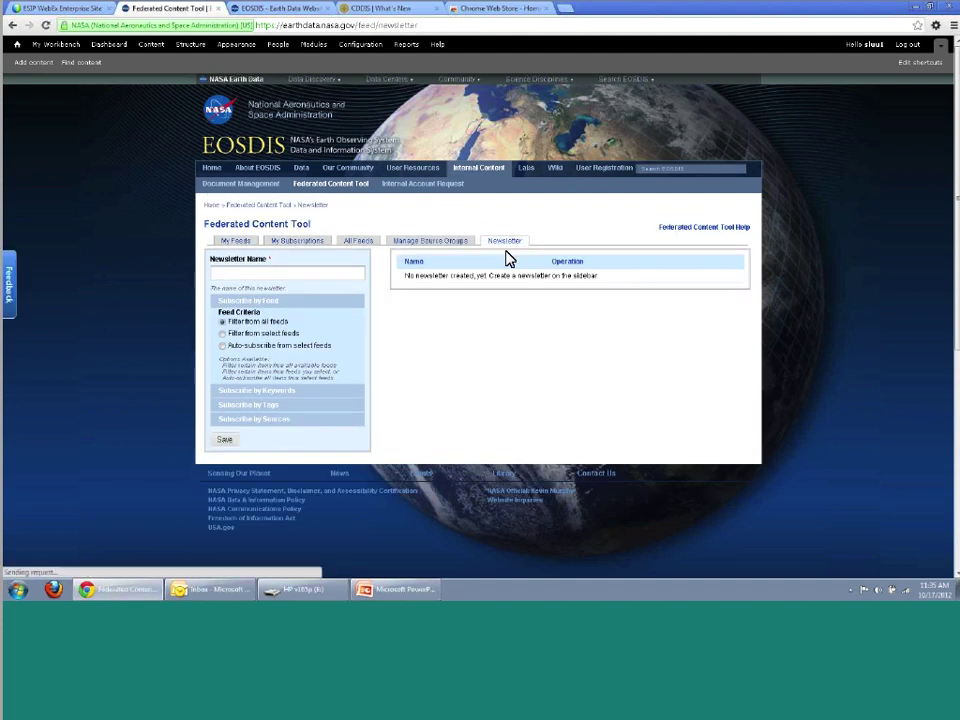
Save a newsletter named 'Aquarius' and open its Subscriber Overview
click(277, 274)
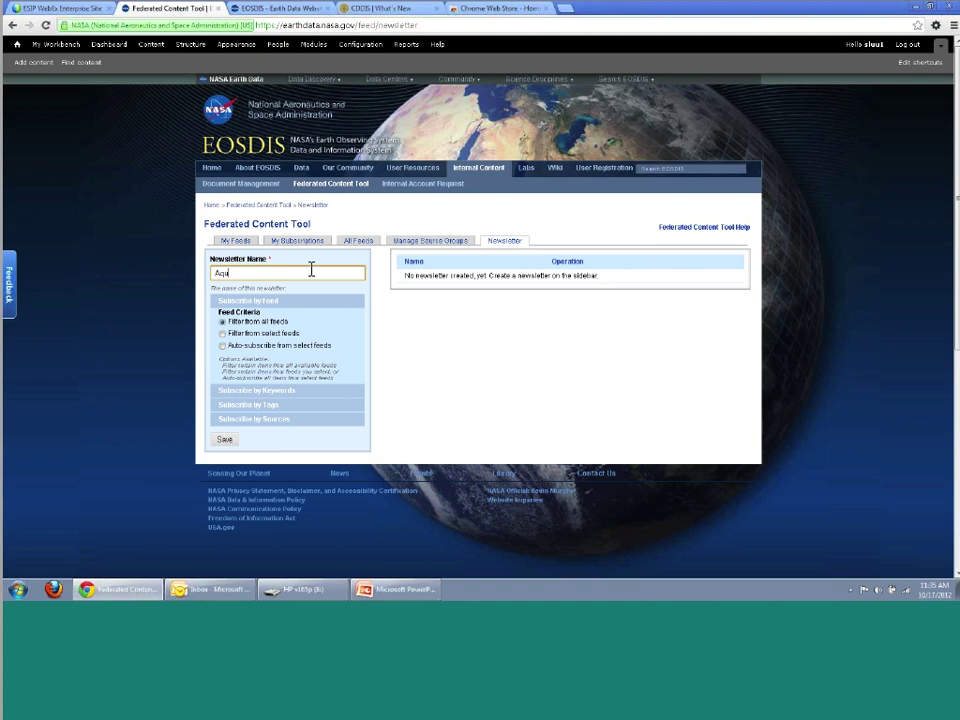
text(Aquarious)
key(BackSpace)
key(BackSpace)
text(us)
click(225, 440)
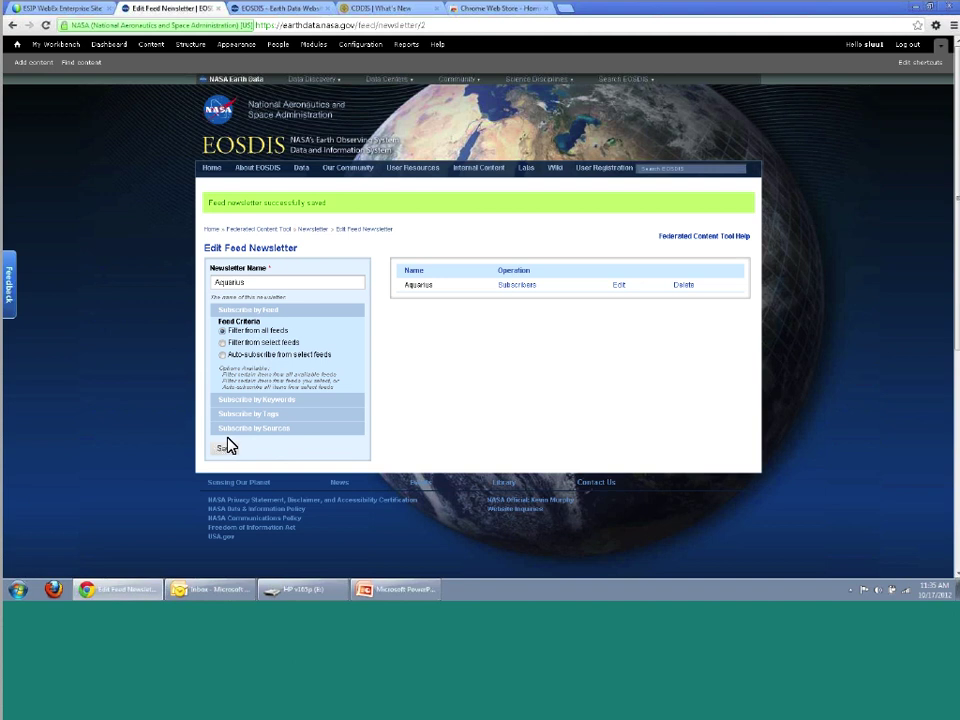
click(516, 286)
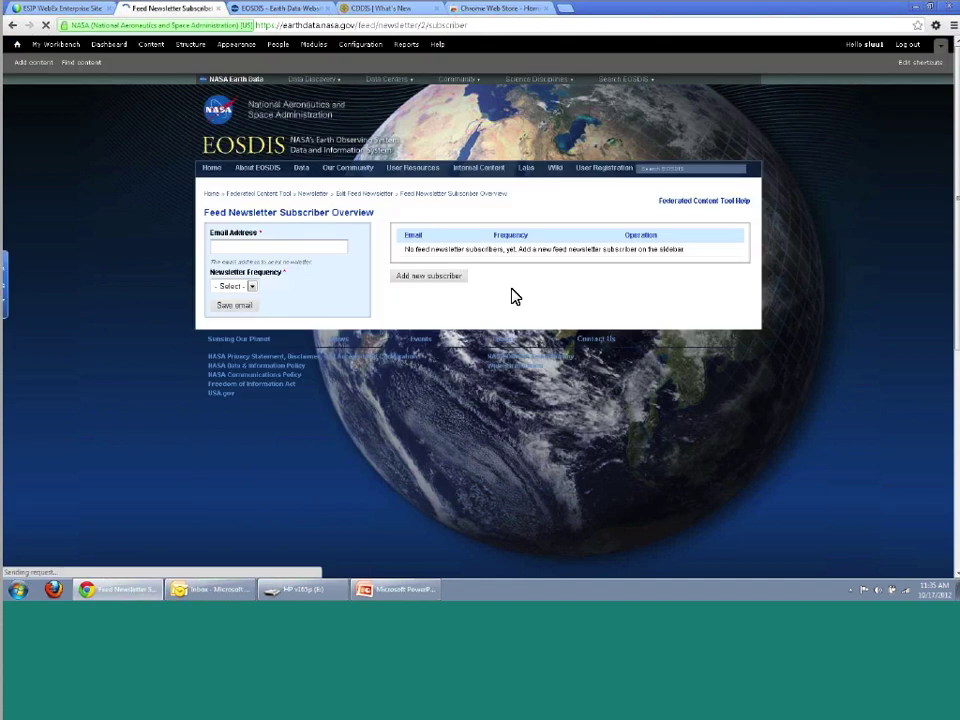
Fill in the subscriber's e-mail address and choose daily newsletter frequency
click(279, 245)
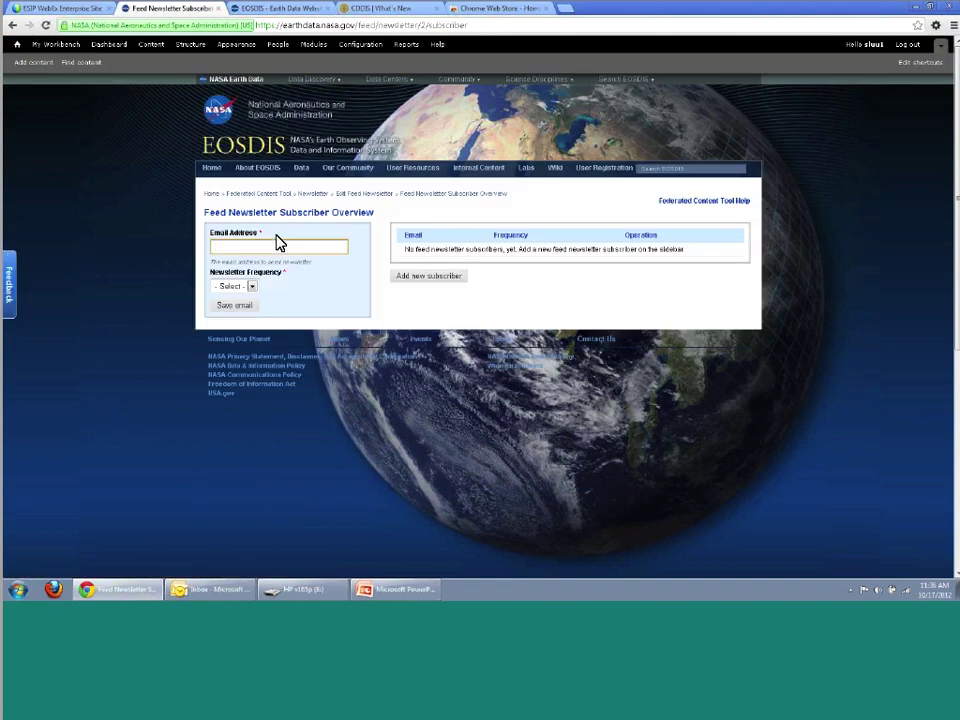
click(252, 287)
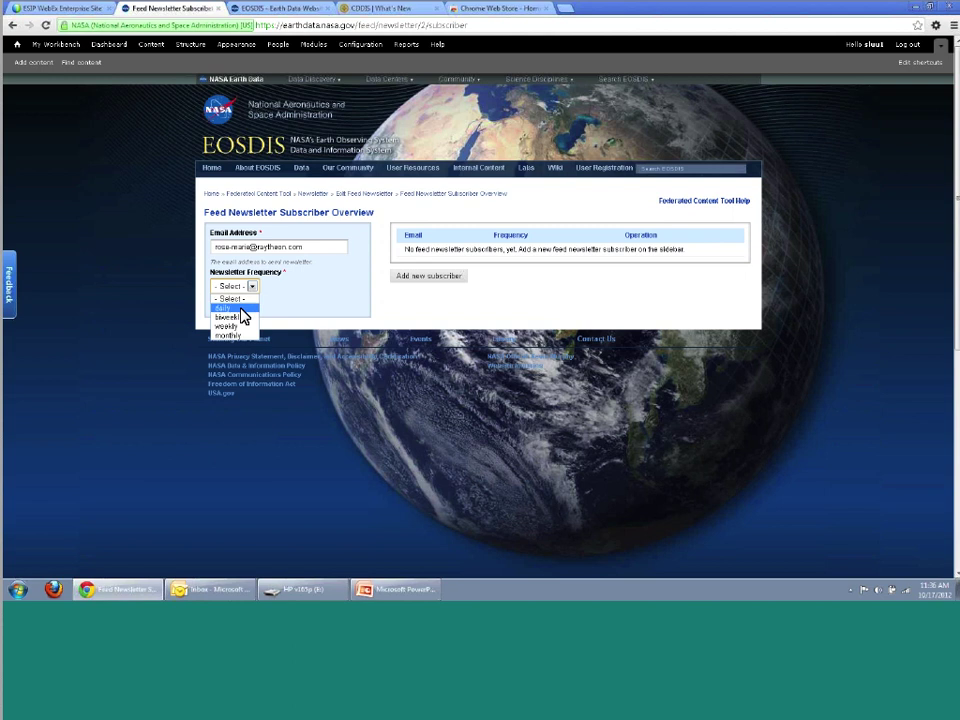
click(244, 316)
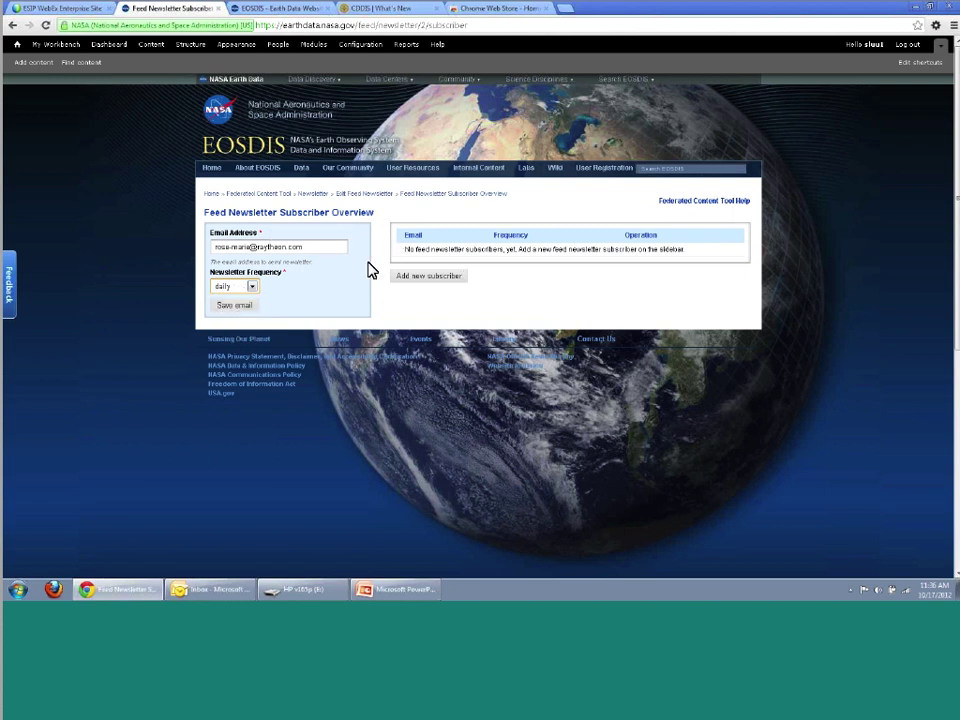
Add the subscriber using the suggested e-mail address with daily delivery and save
click(418, 280)
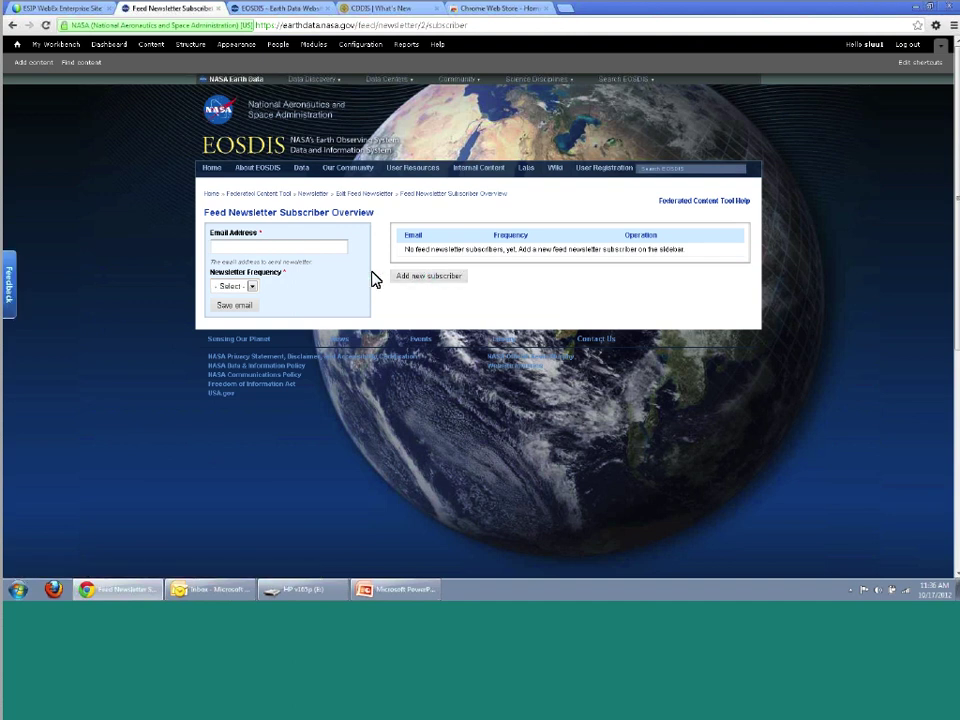
click(257, 248)
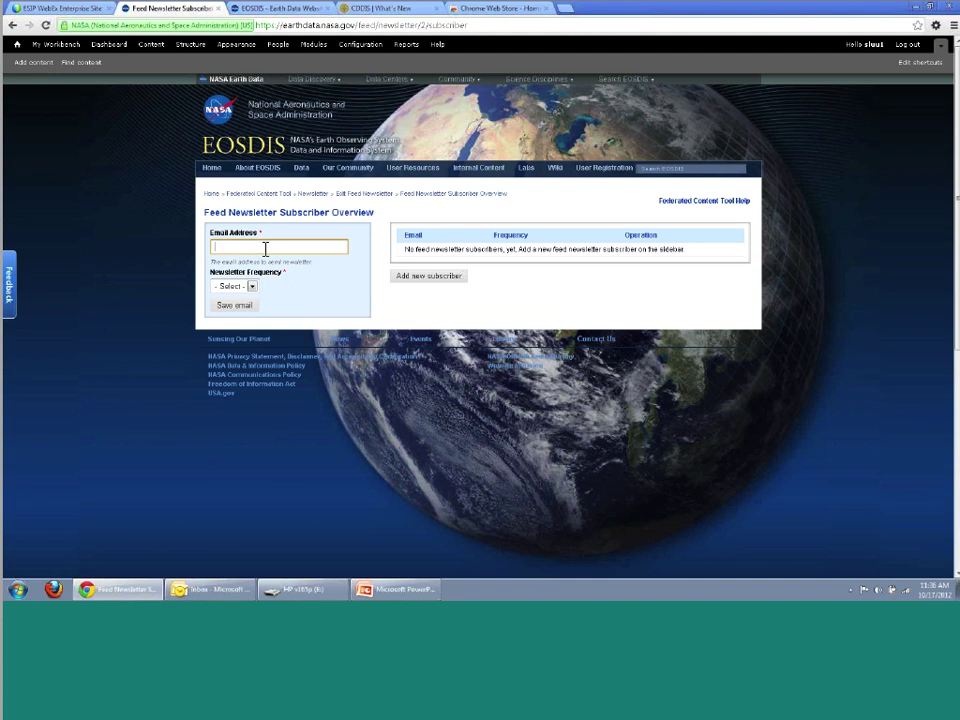
text(rs)
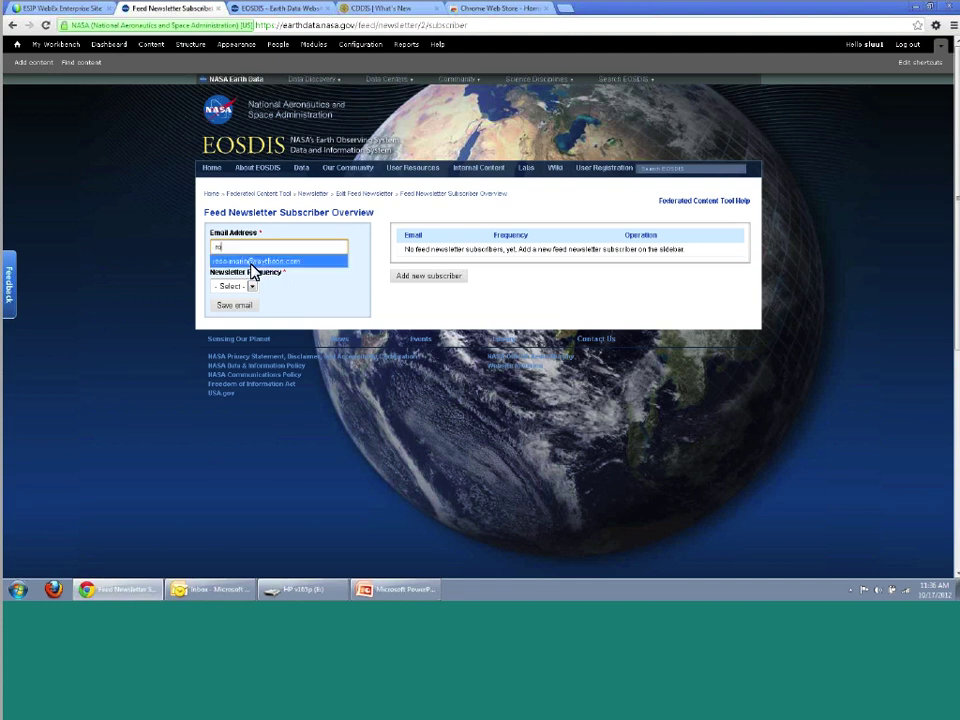
click(252, 262)
click(251, 287)
click(240, 311)
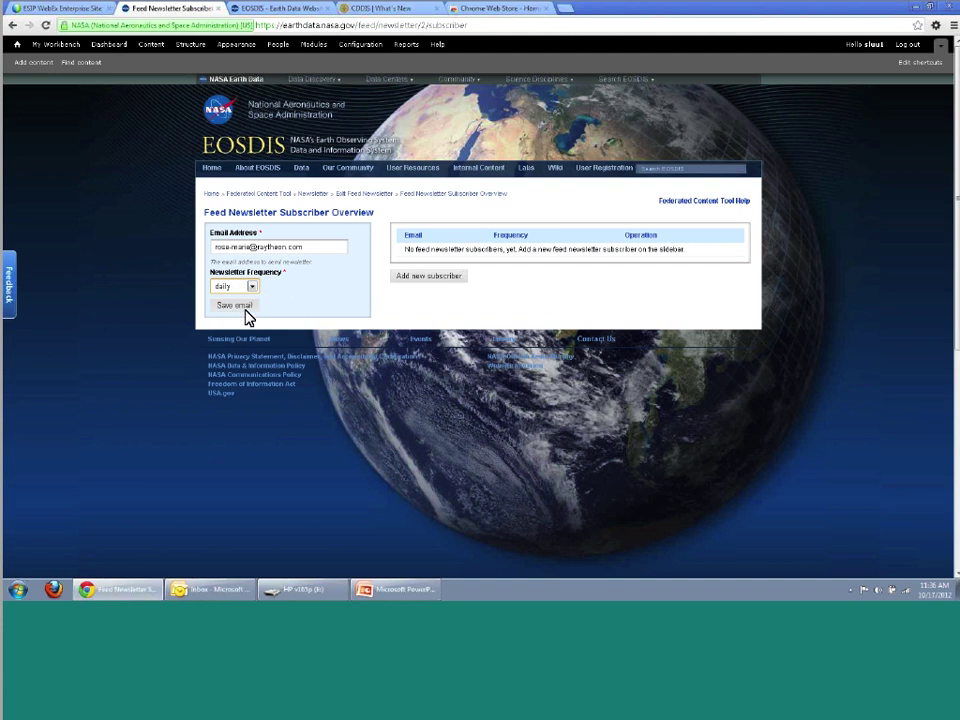
click(246, 312)
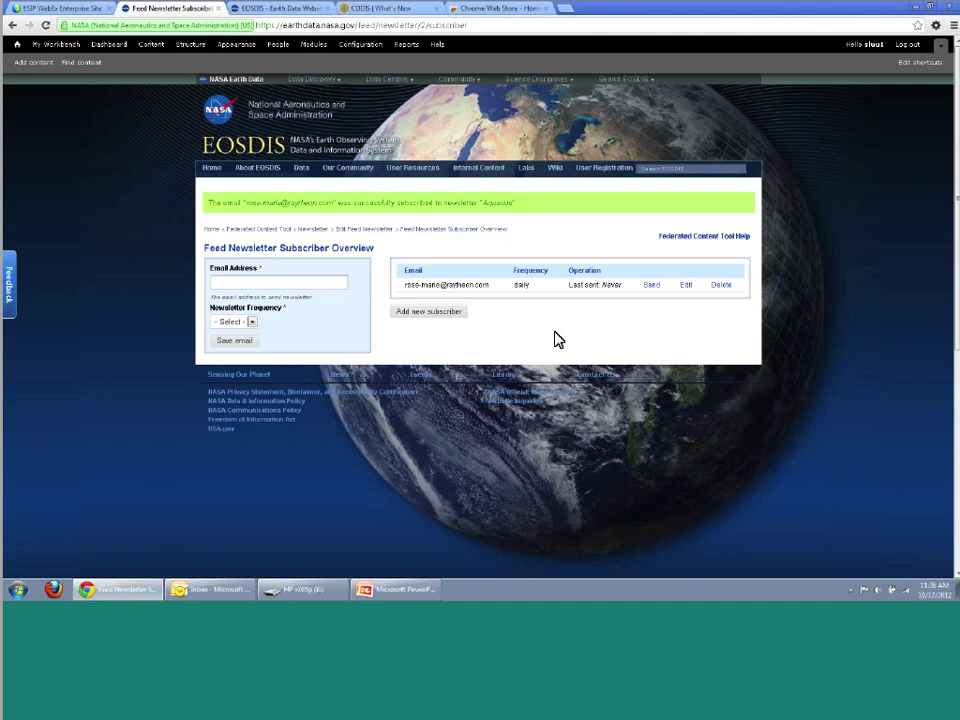
Send the Aquarius newsletter to the subscriber now, leaving the frequency unchanged
click(653, 288)
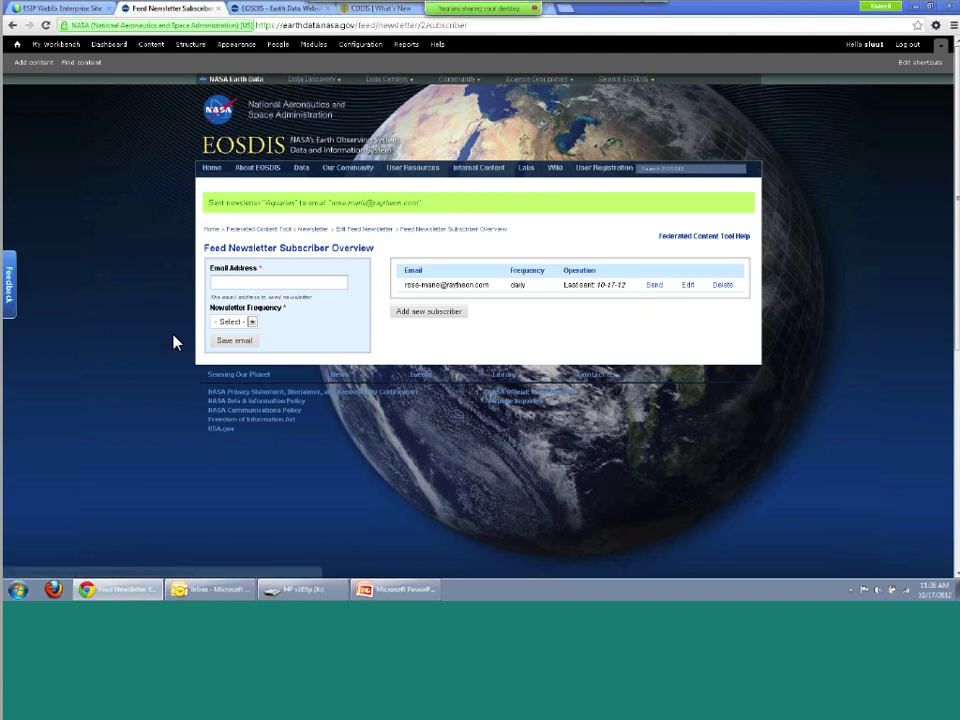
click(251, 324)
click(313, 332)
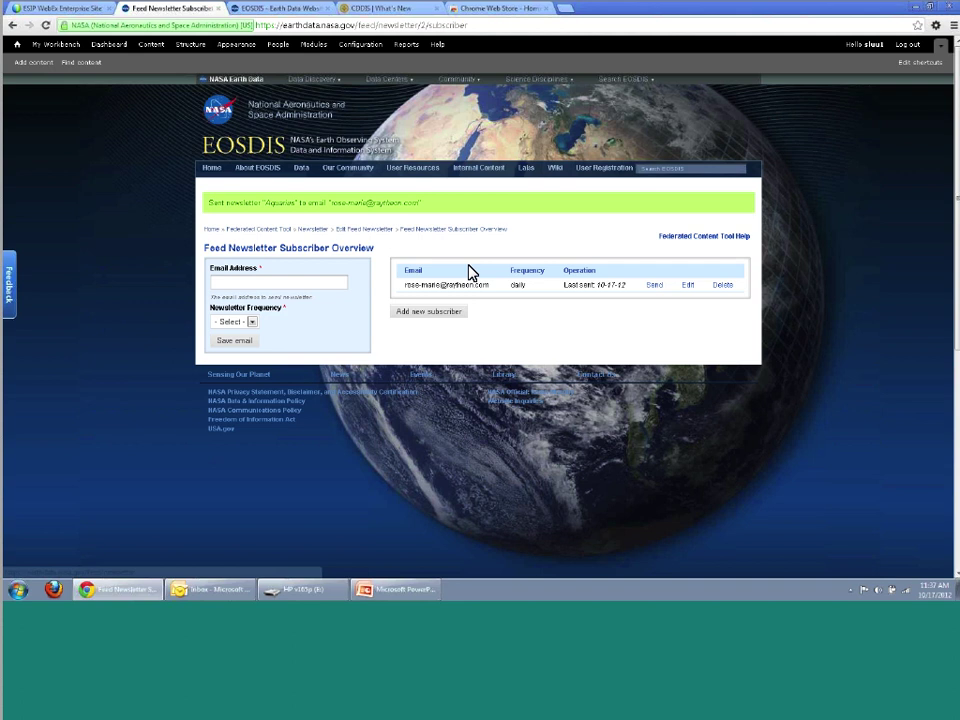
View the feed Categories list, then return to the My Feeds list of five feeds
click(279, 236)
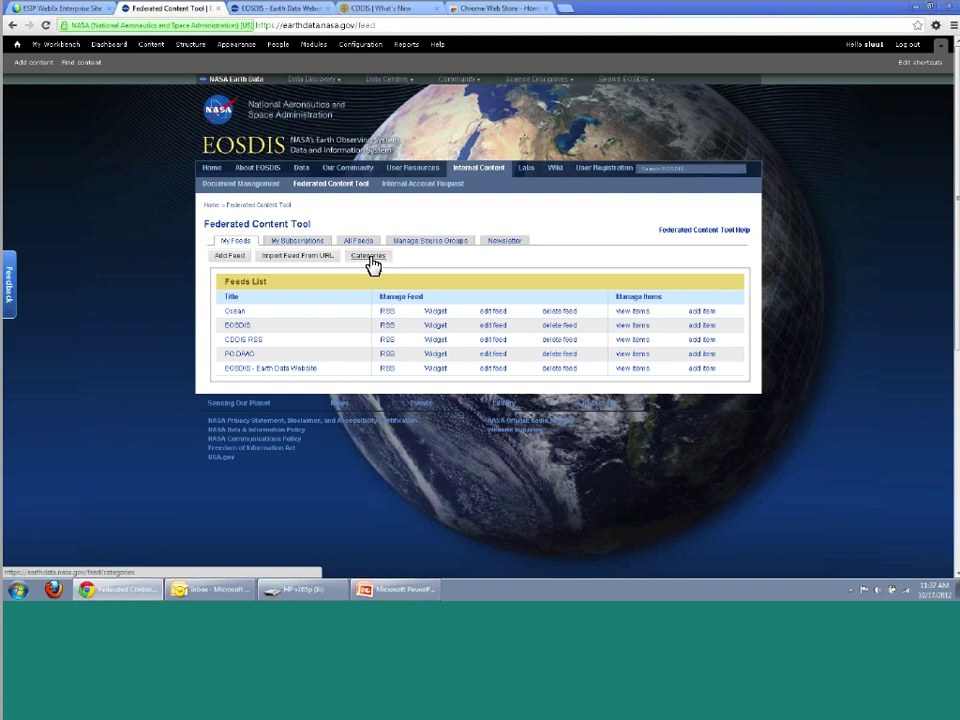
click(369, 257)
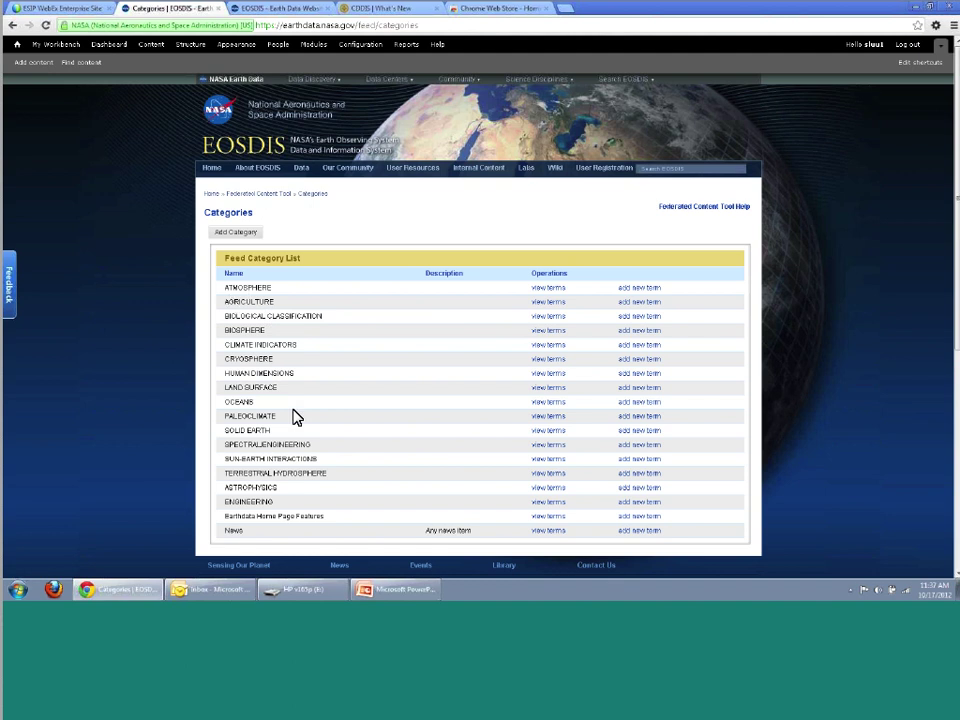
click(285, 195)
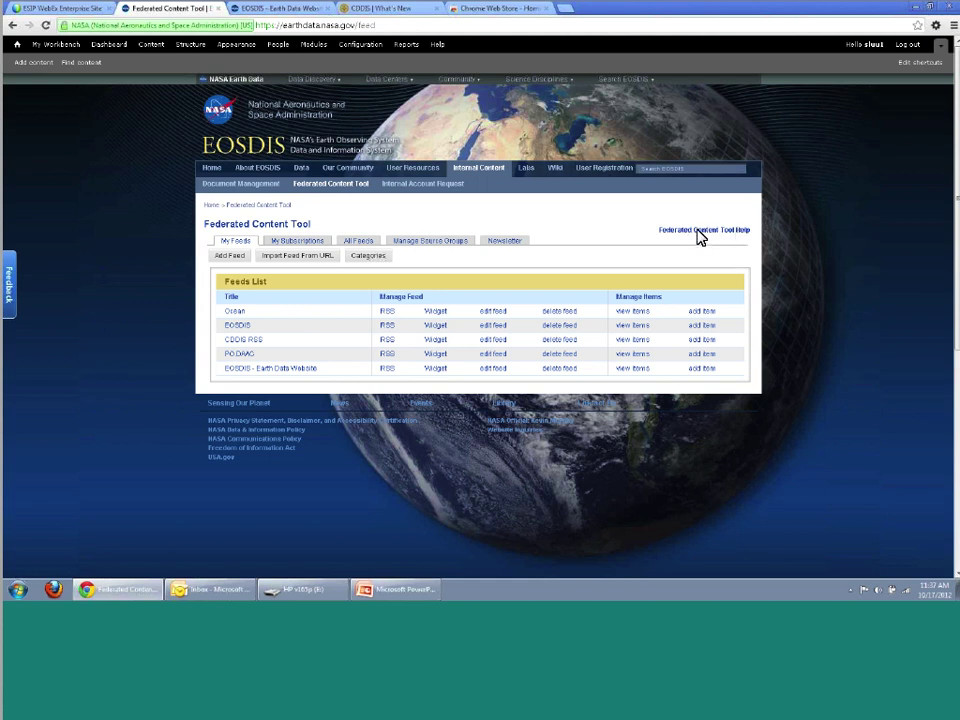
triple_click(698, 238)
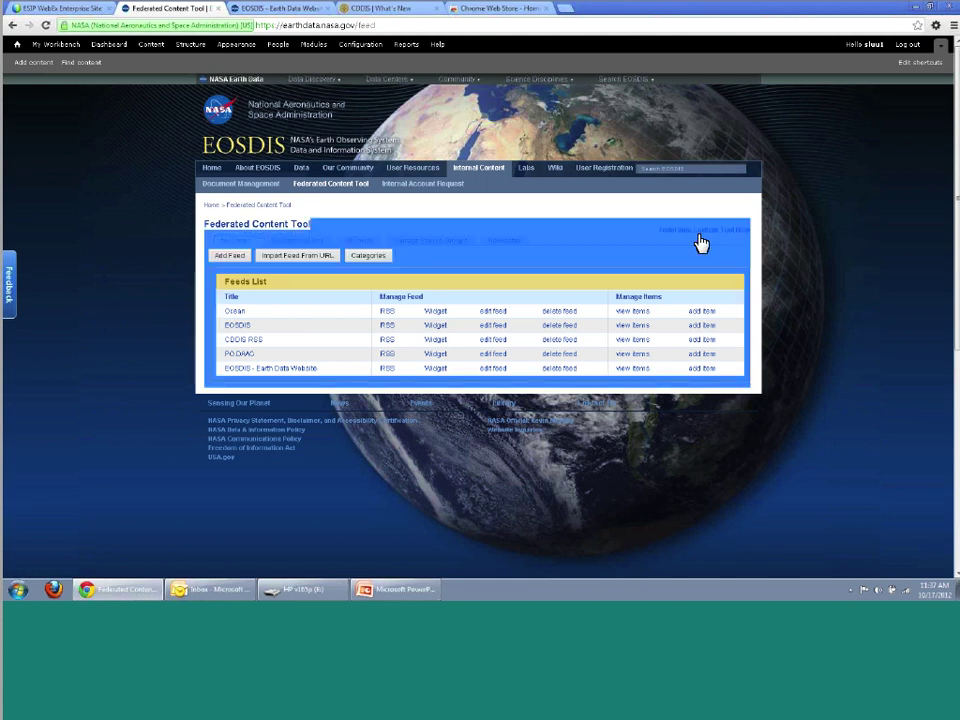
click(711, 214)
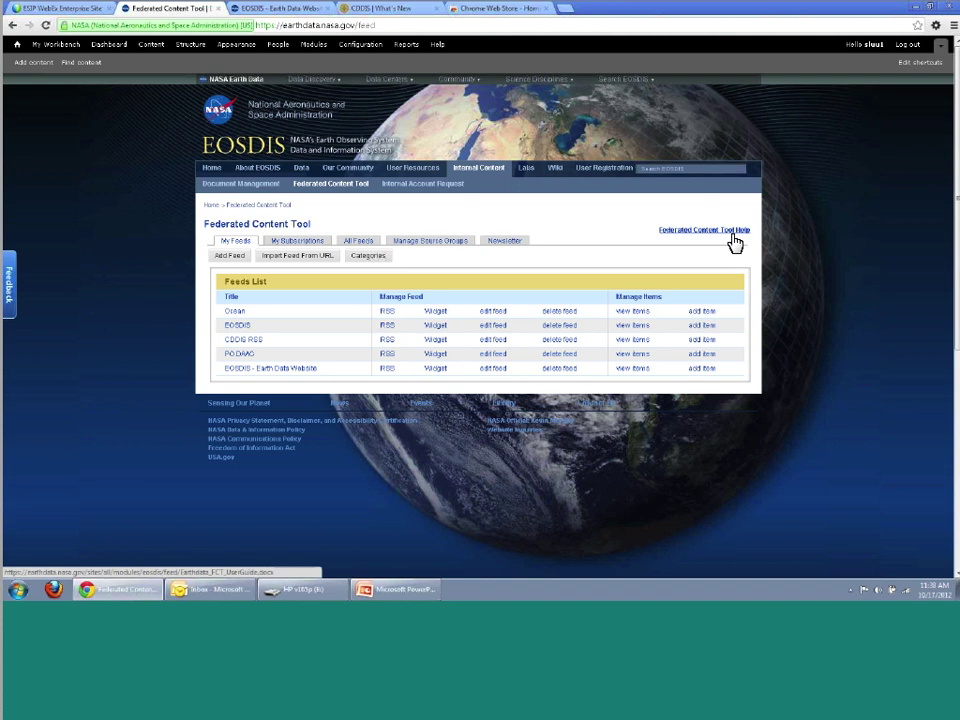
Download the Federated Content Tool user guide .docx from the Help link
click(735, 240)
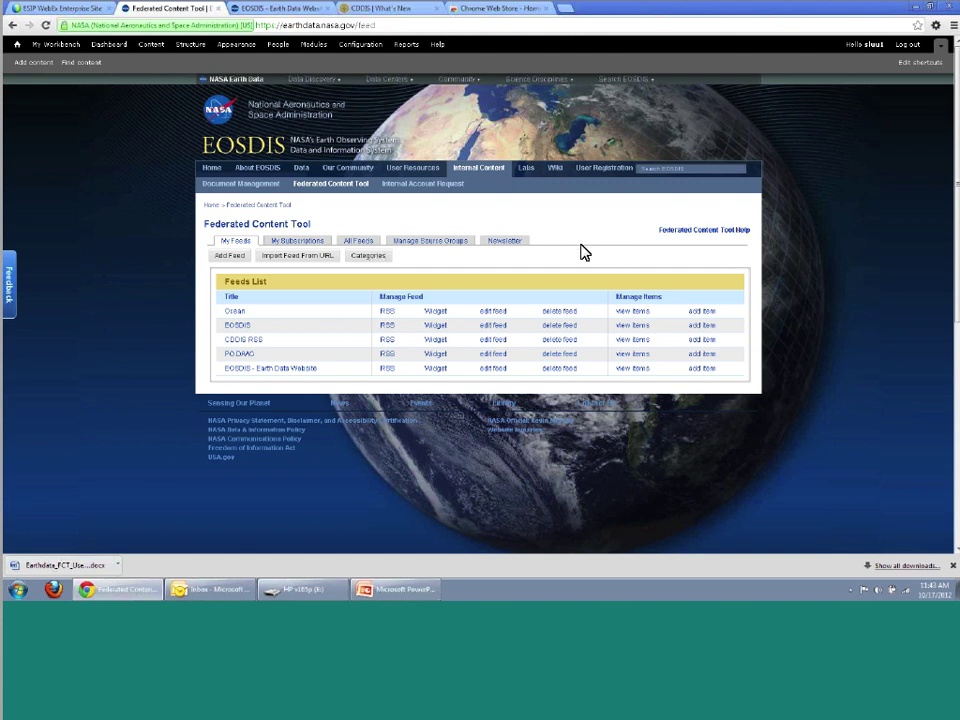
On the Newsletter page, expand the Subscribe by Keywords and Subscribe by Tags sections
click(525, 243)
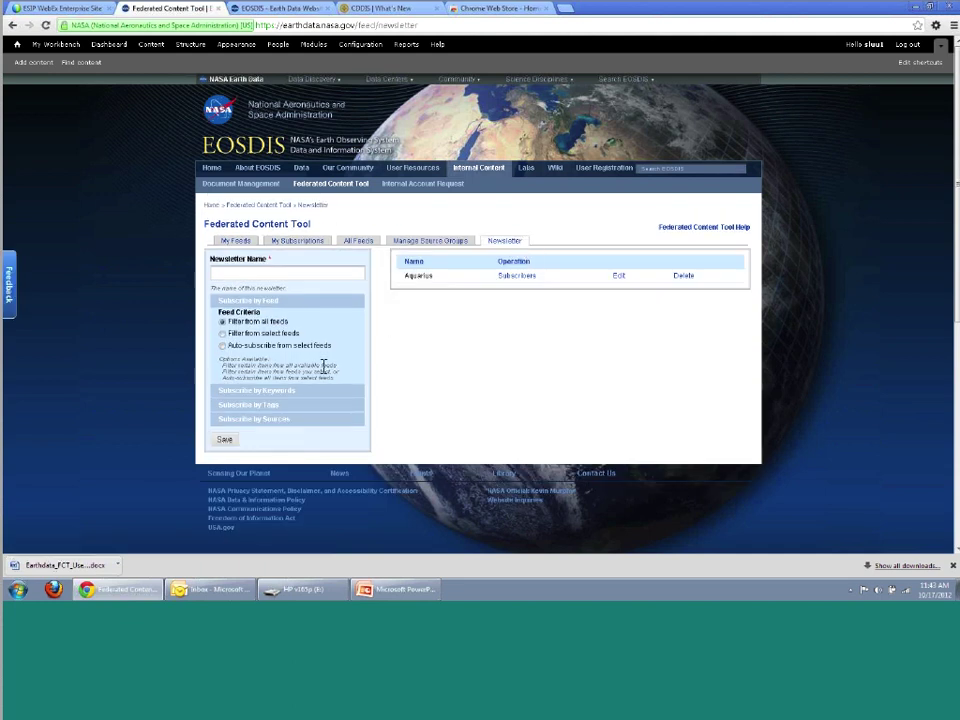
click(247, 392)
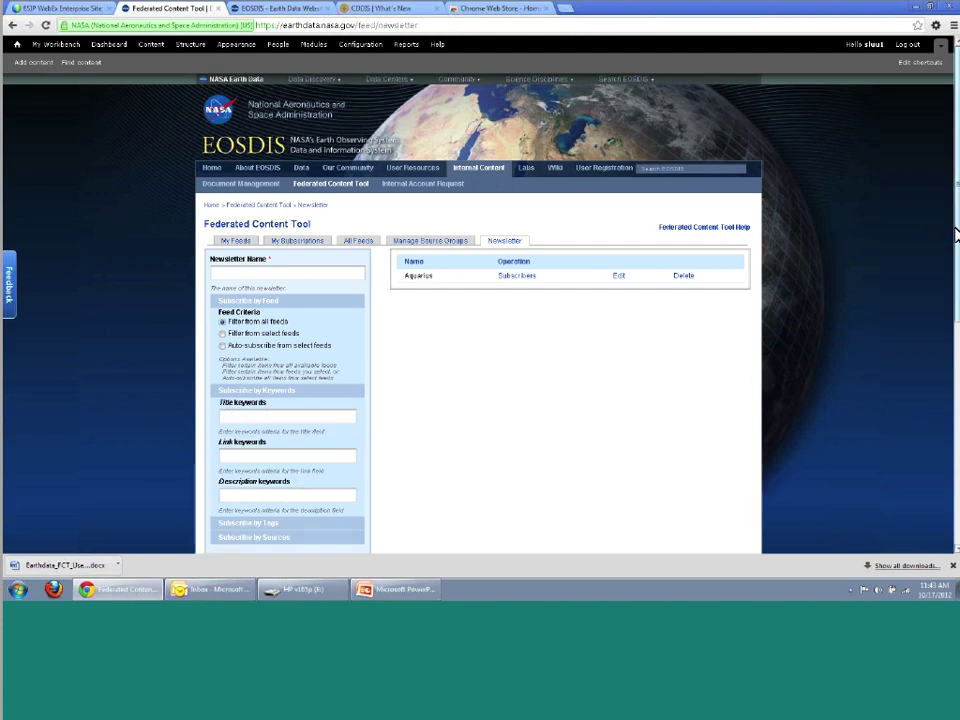
drag(955, 234, 944, 300)
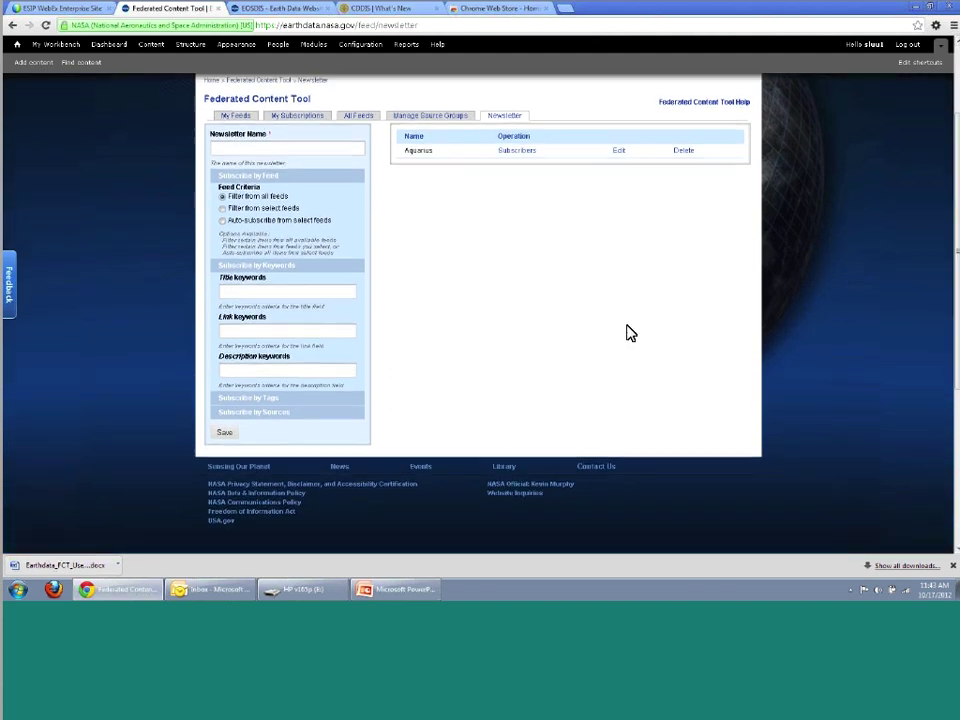
click(247, 399)
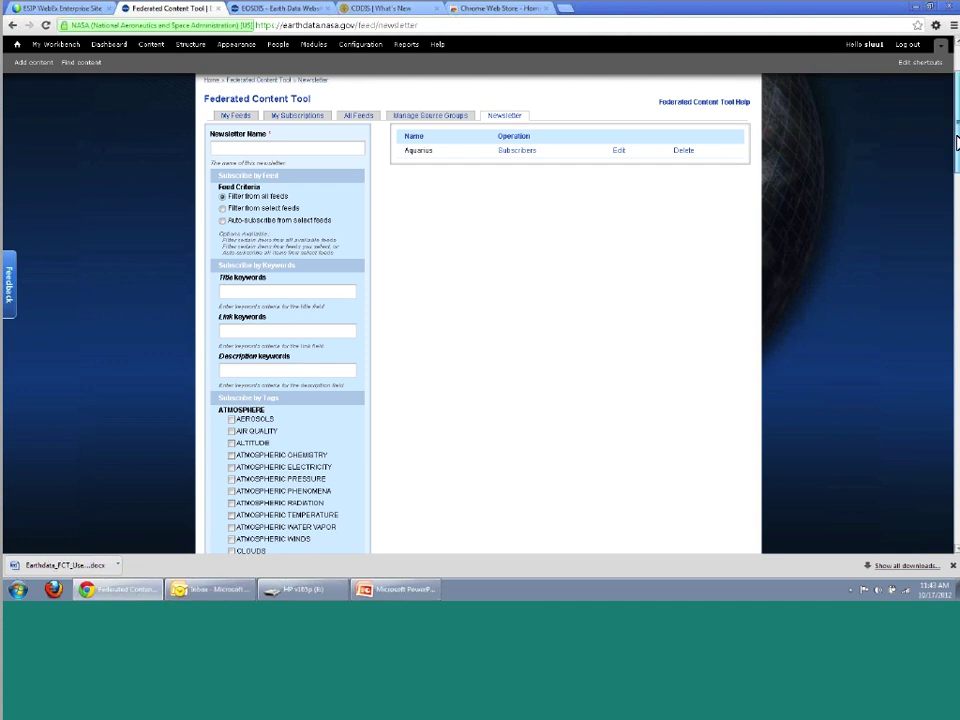
Scroll through the newsletter's tag checkboxes, then open the Data Centers dropdown
drag(956, 122, 932, 251)
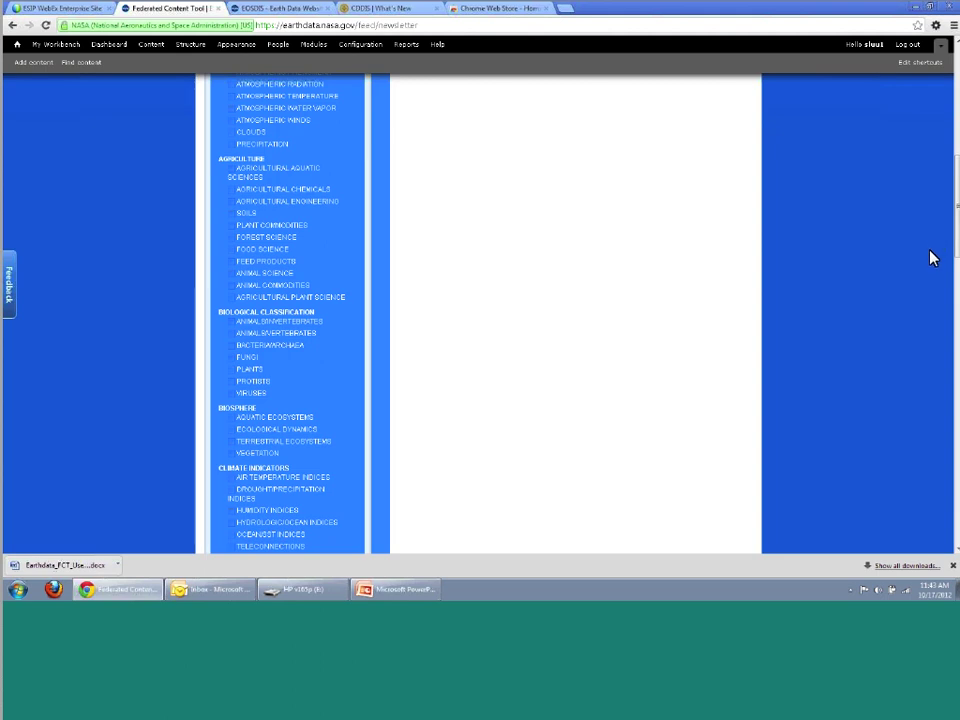
click(930, 258)
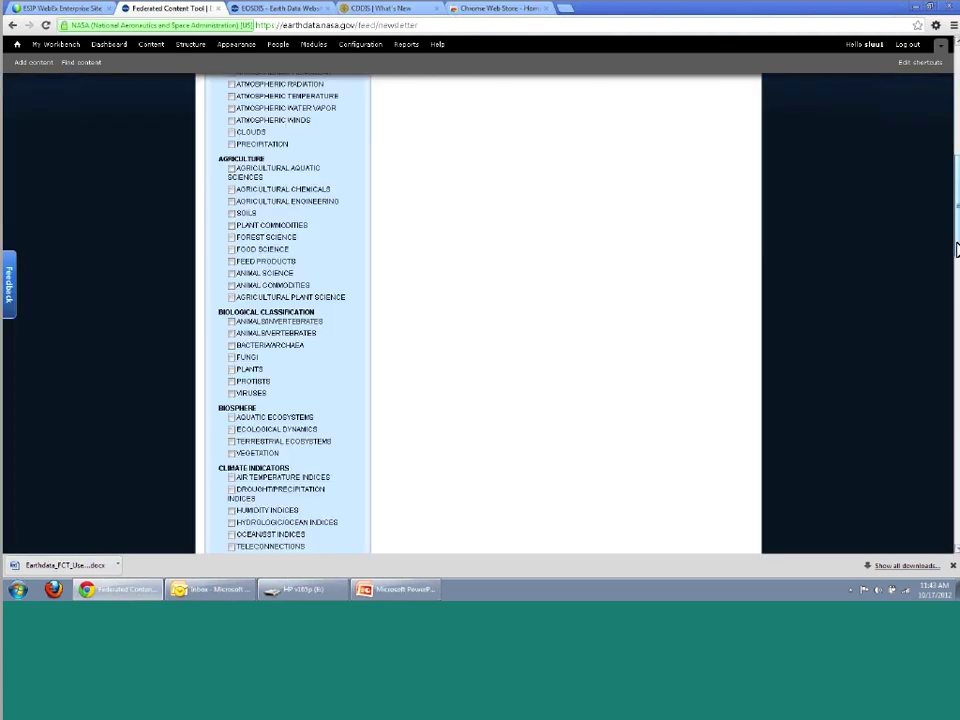
drag(955, 248, 940, 182)
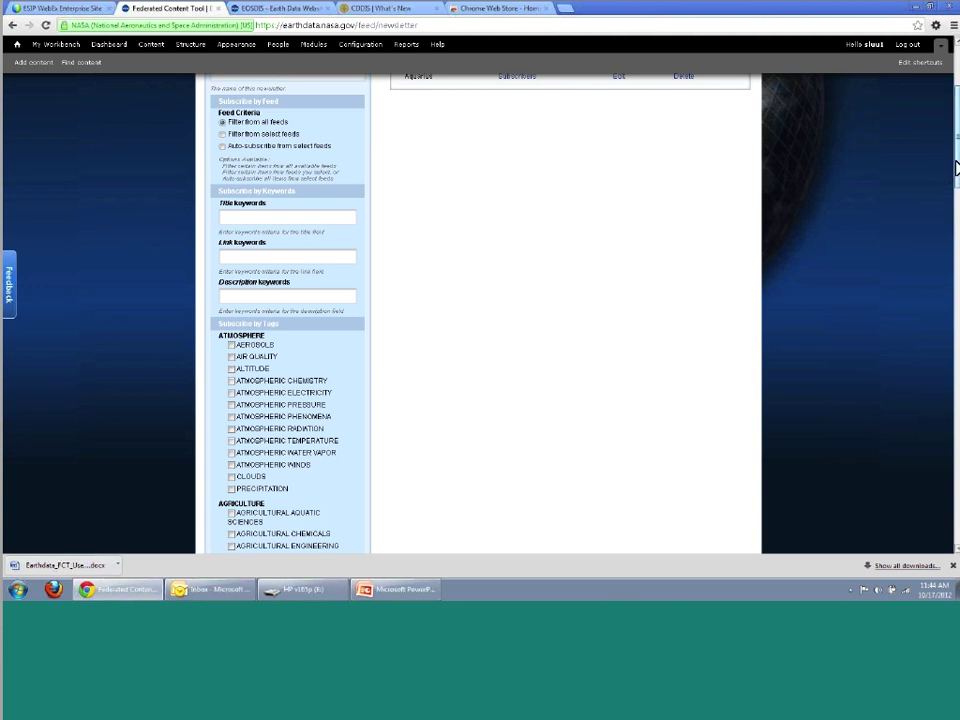
drag(955, 167, 955, 120)
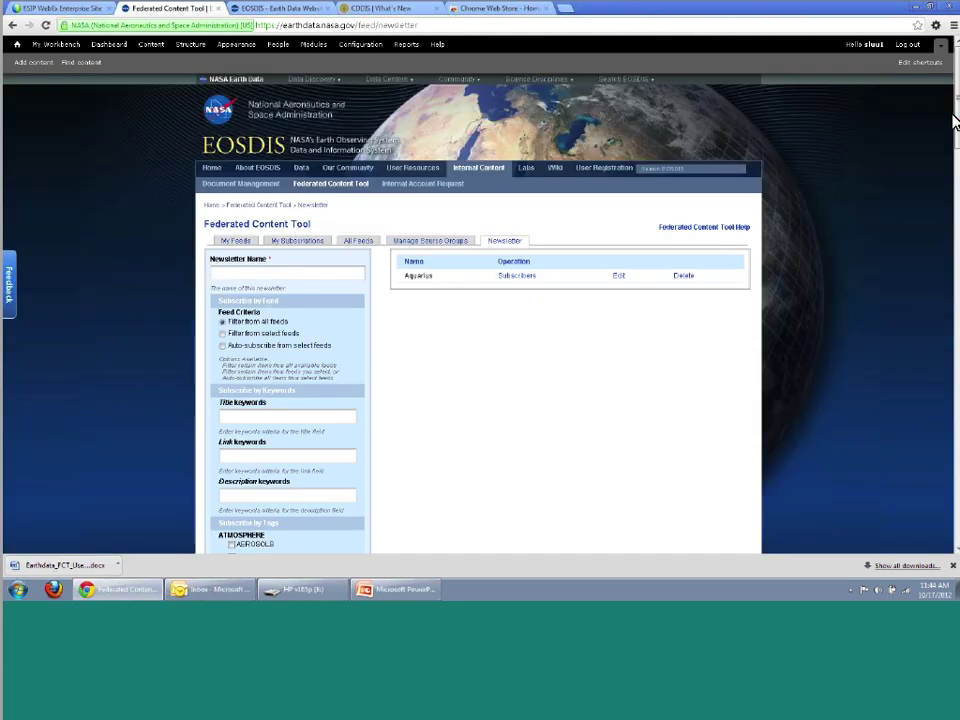
click(403, 80)
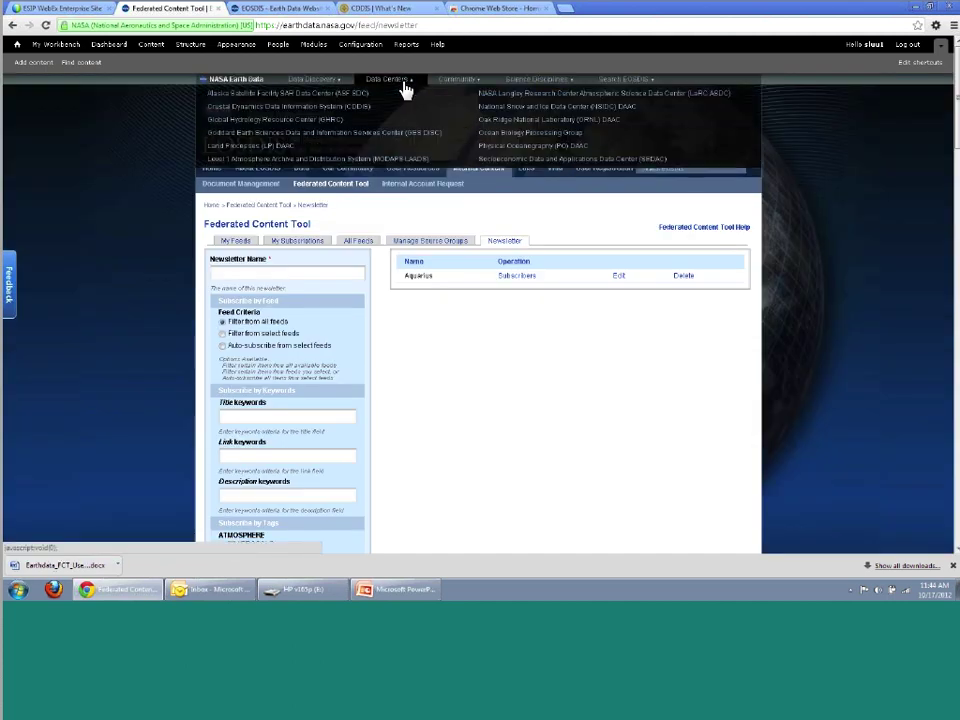